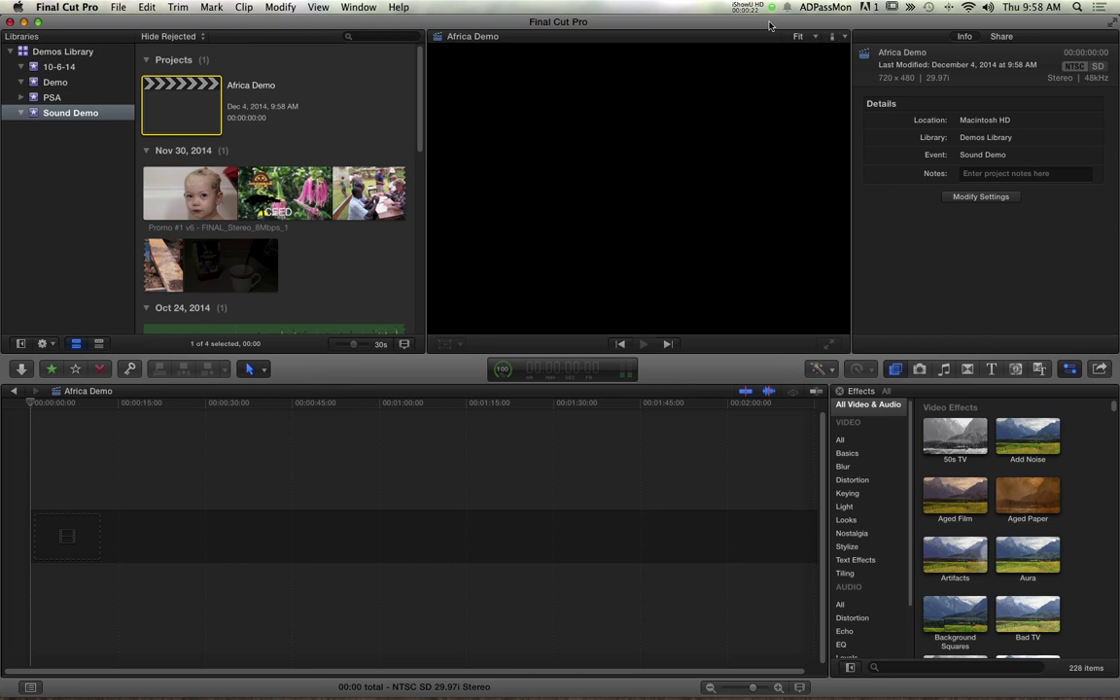
Append the Promo #1 v6 - FINAL_Stereo_8Mbps_1 clip to the Africa Demo timeline and preview it
click(162, 190)
click(104, 465)
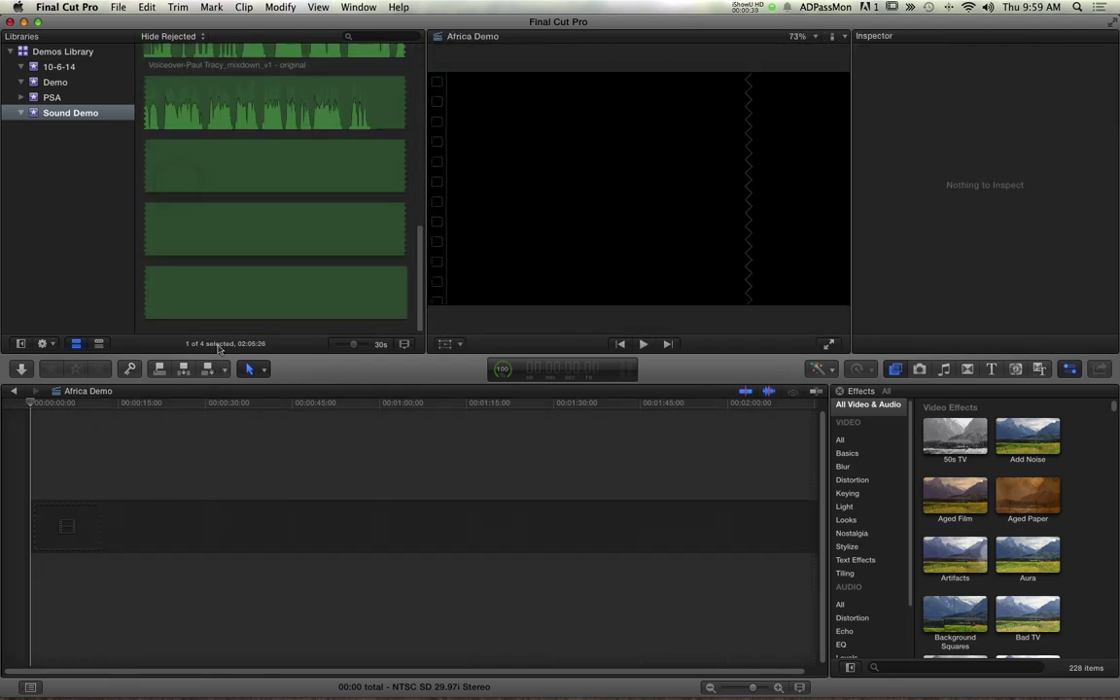
scroll(275, 219, up, 5)
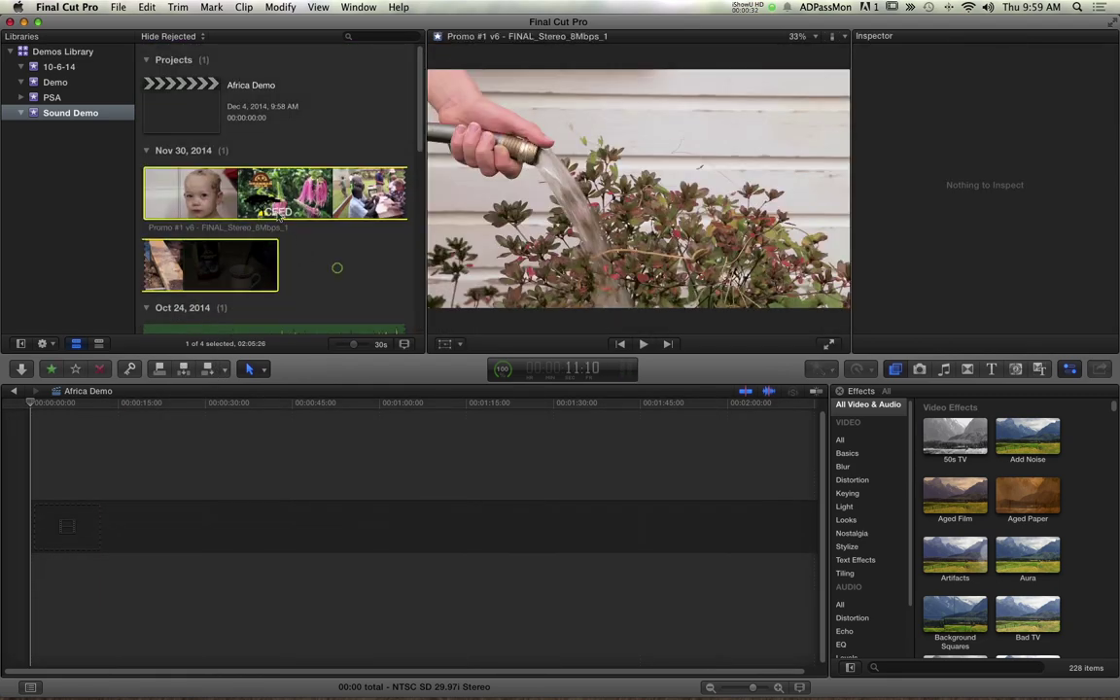
click(277, 211)
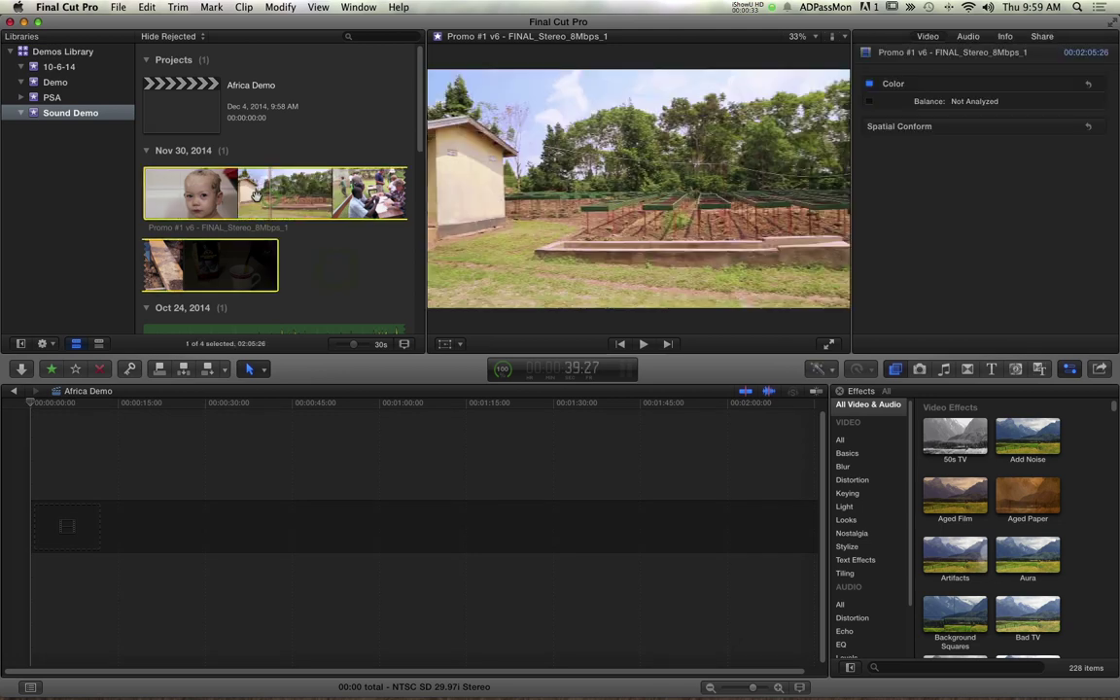
click(216, 373)
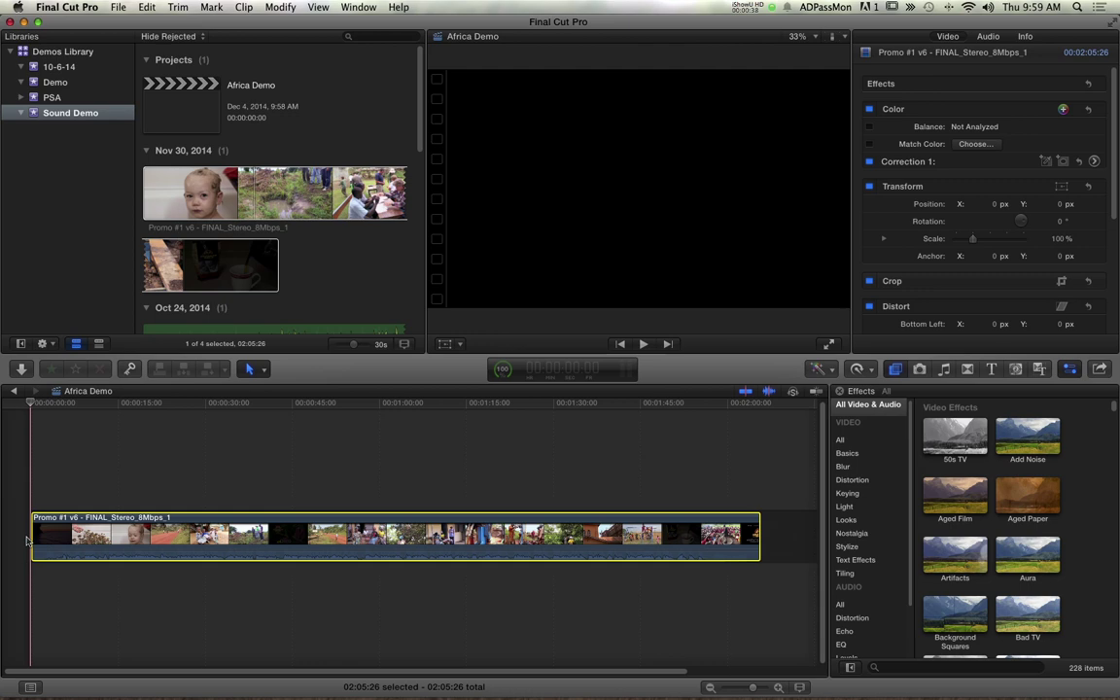
key(space)
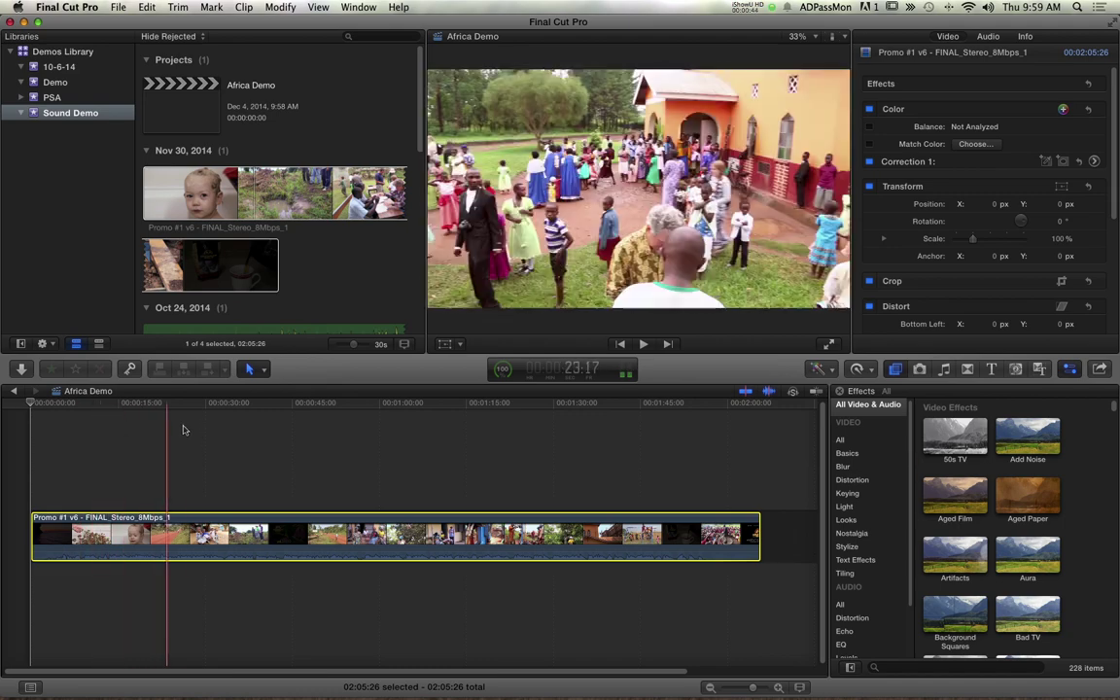
drag(200, 405, 99, 397)
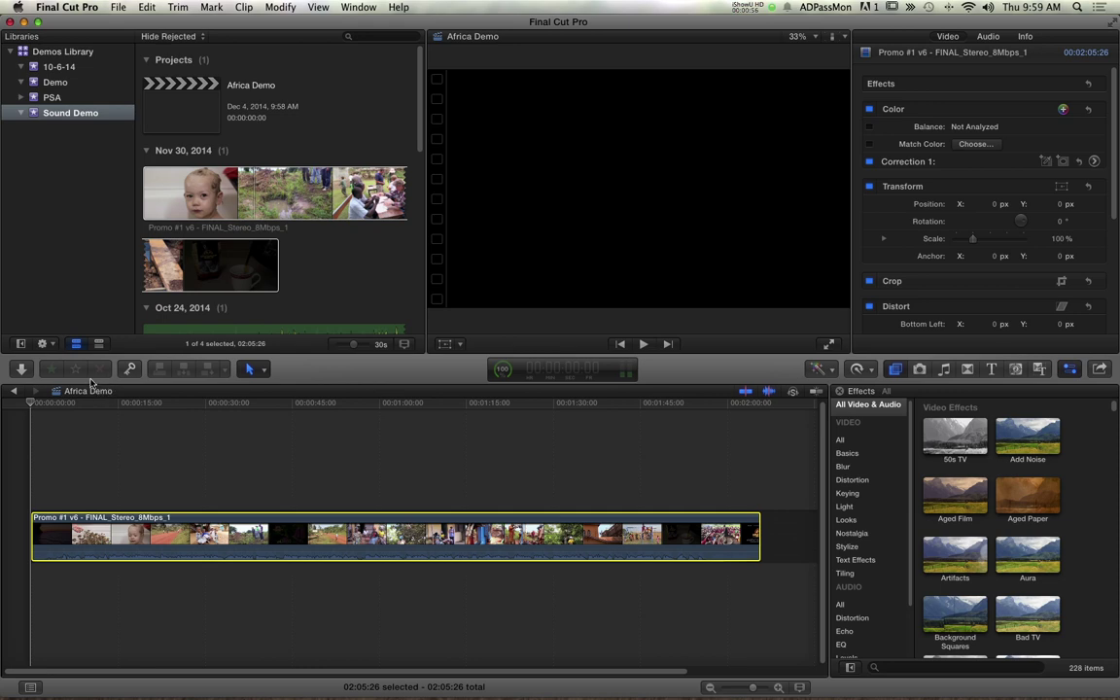
mouse_move(437, 670)
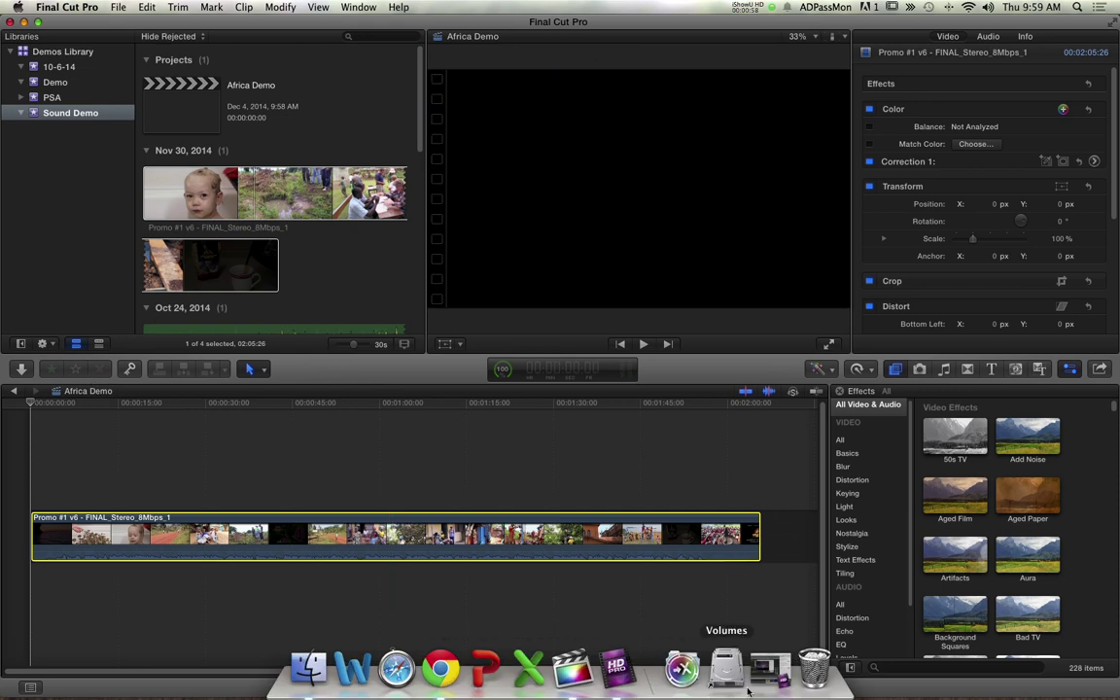
click(769, 669)
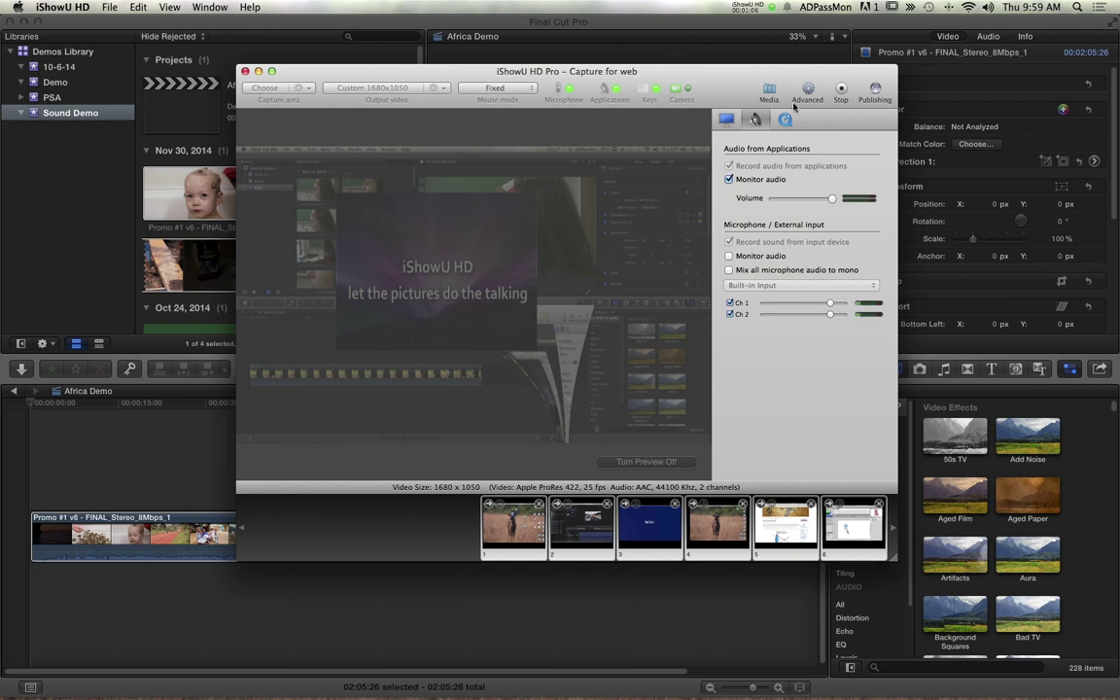
click(572, 21)
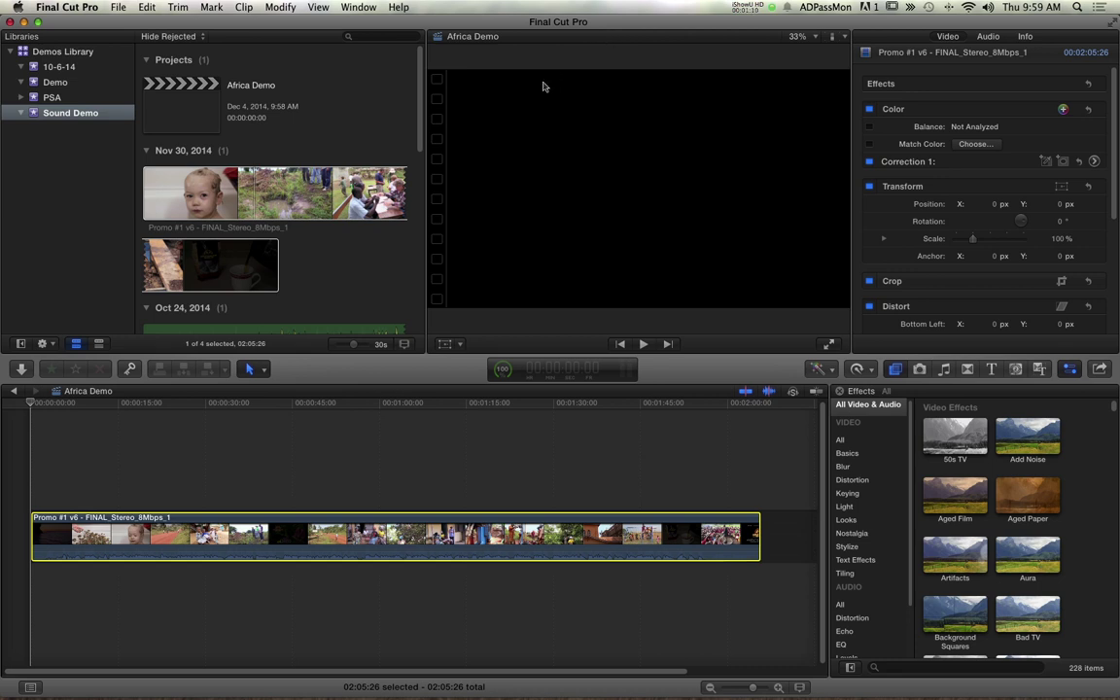
key(XF86AudioRaiseVolume)
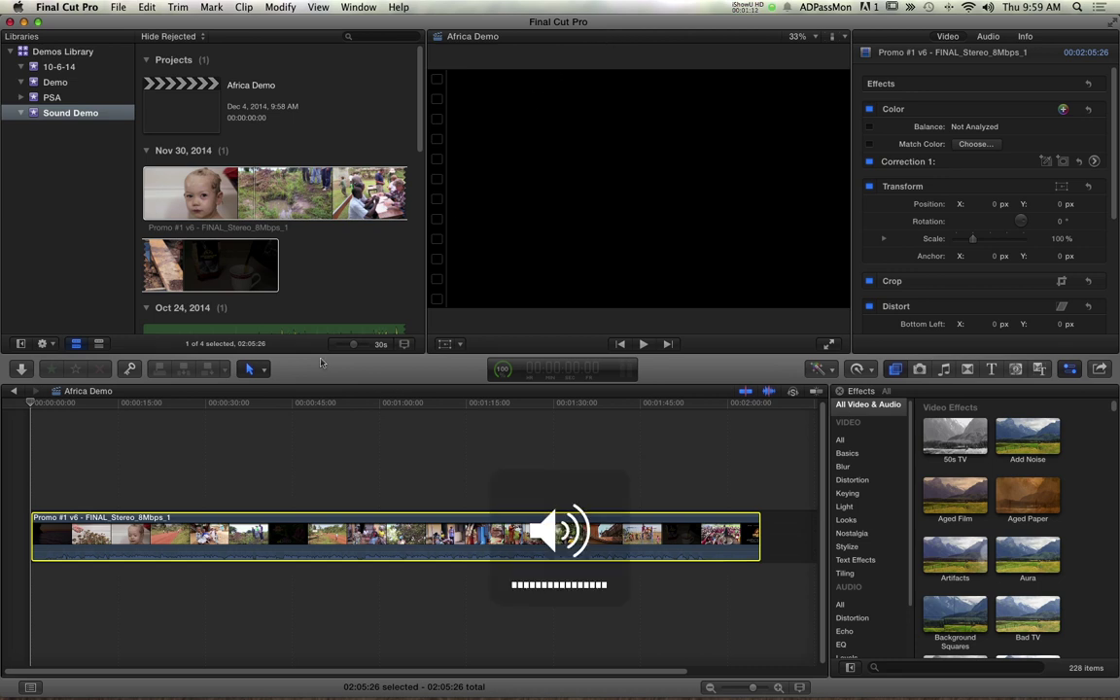
key(space)
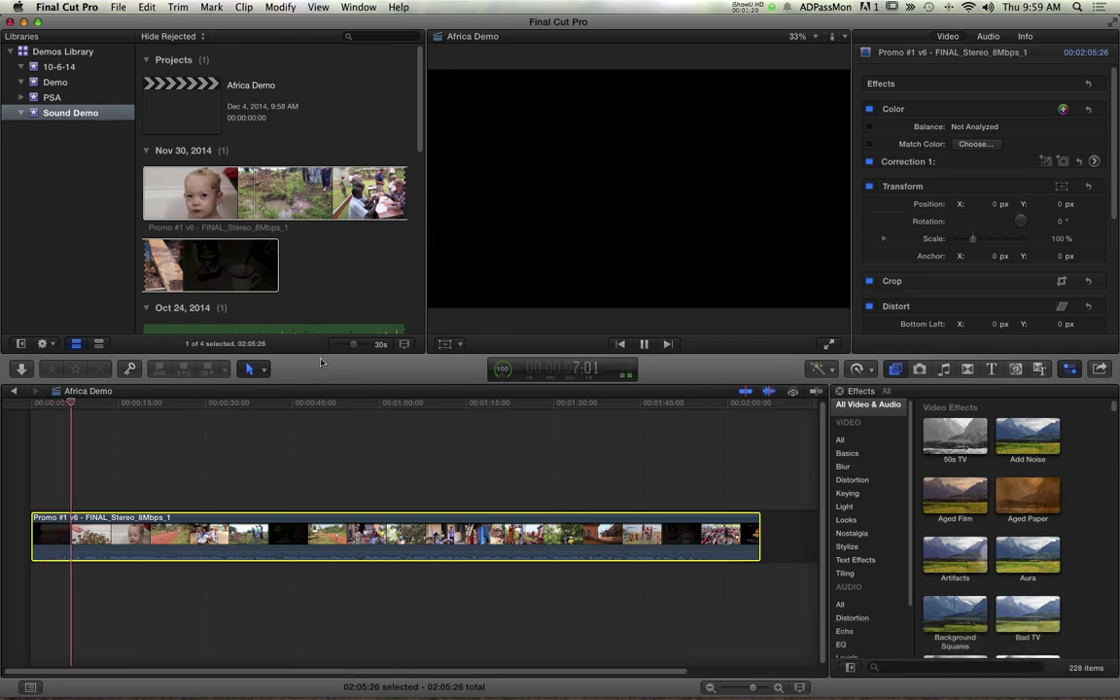
key(space)
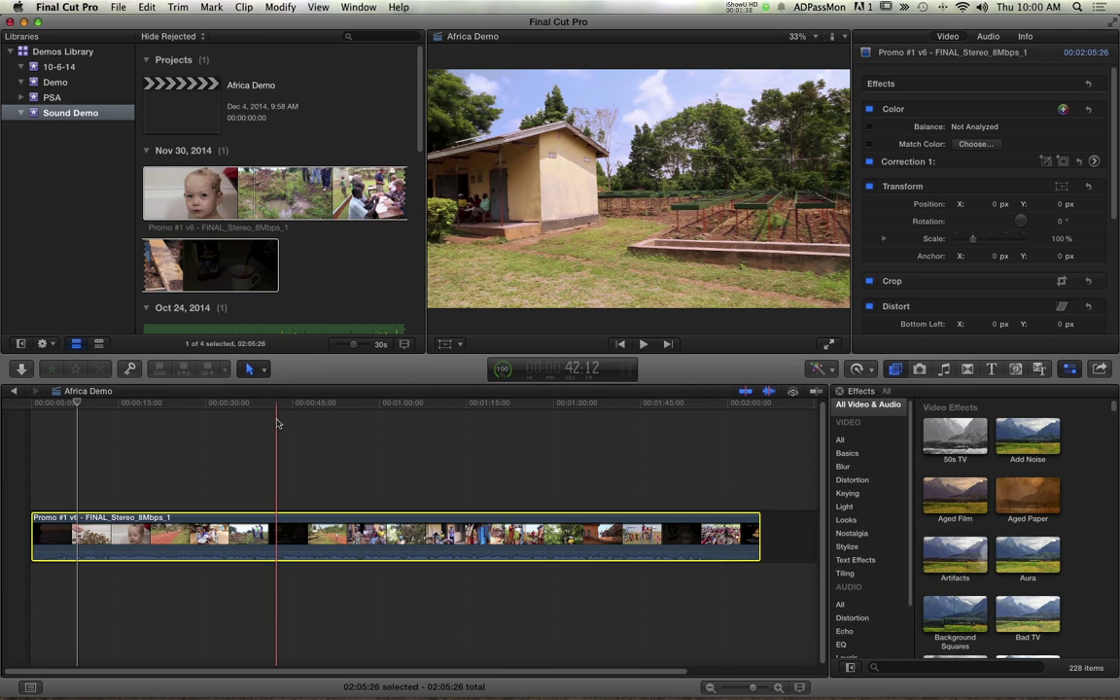
Expand the Promo clip's audio/video and detach its audio into a separate clip
right_click(348, 528)
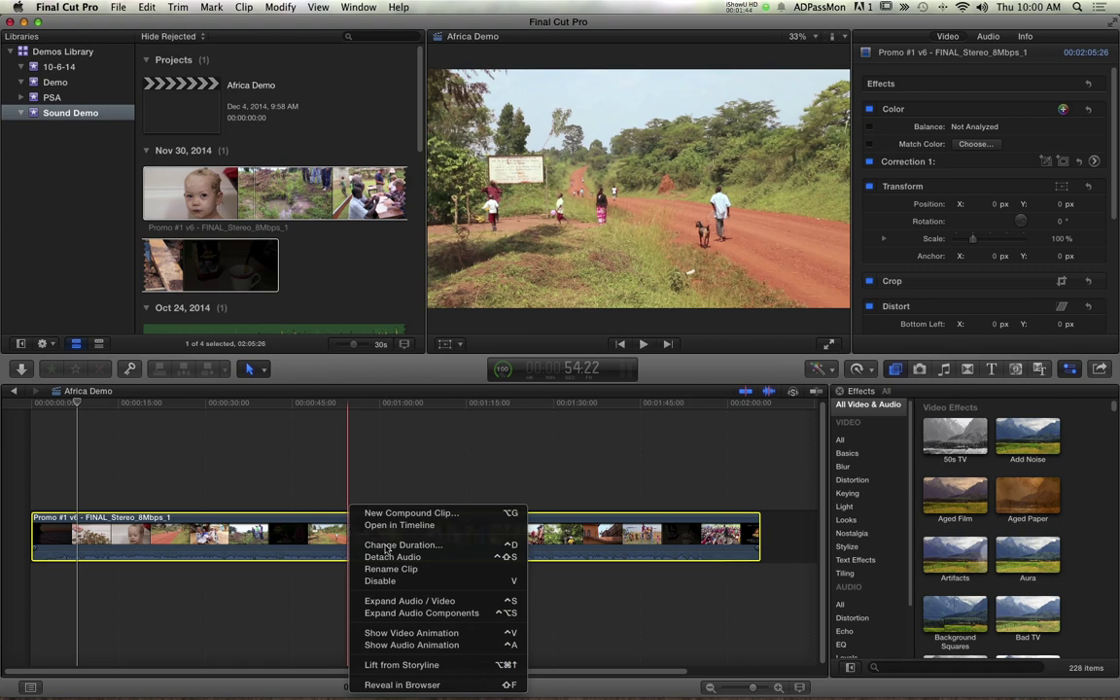
click(393, 599)
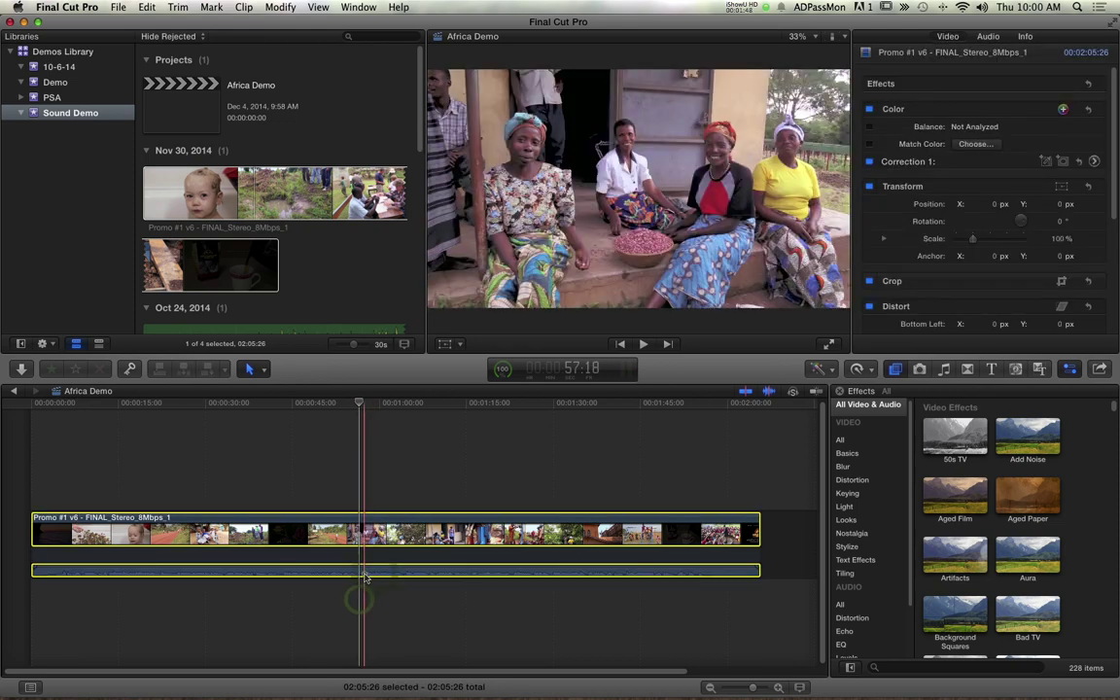
right_click(364, 579)
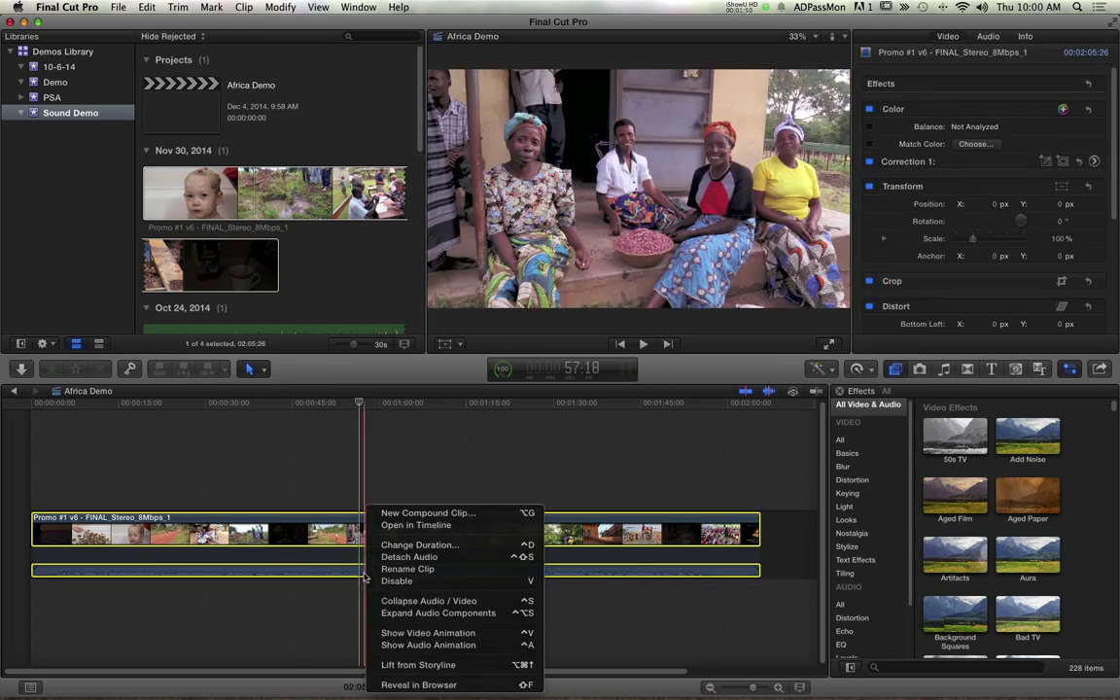
click(389, 556)
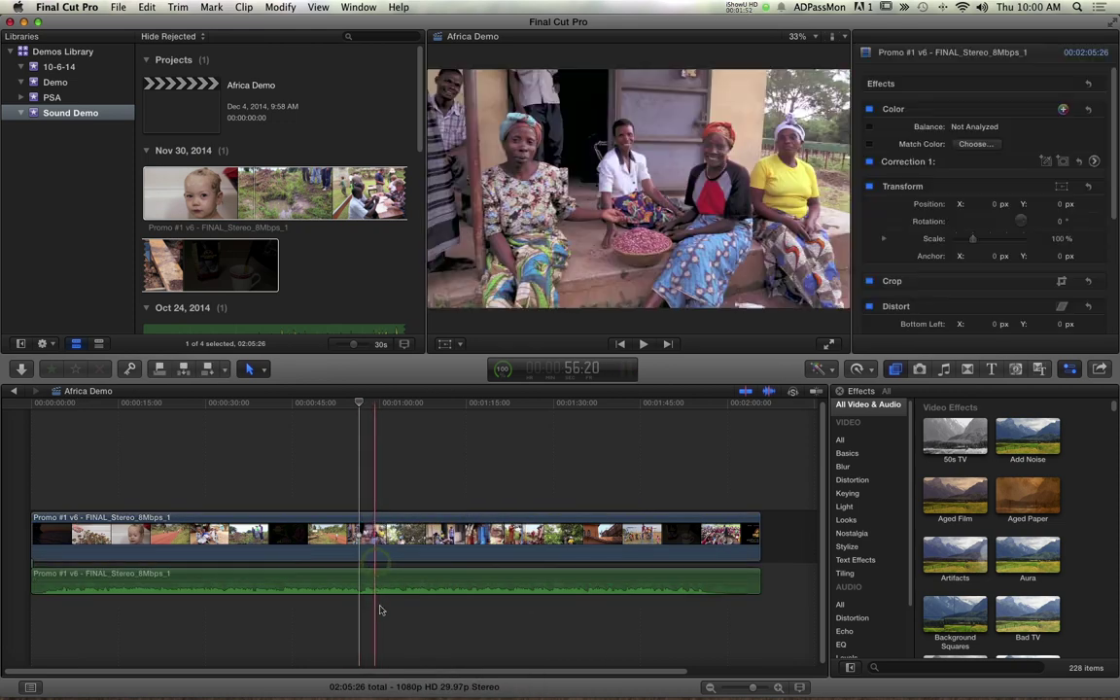
Delete the detached audio clip and play back the now-silent Promo video
click(381, 579)
key(Delete)
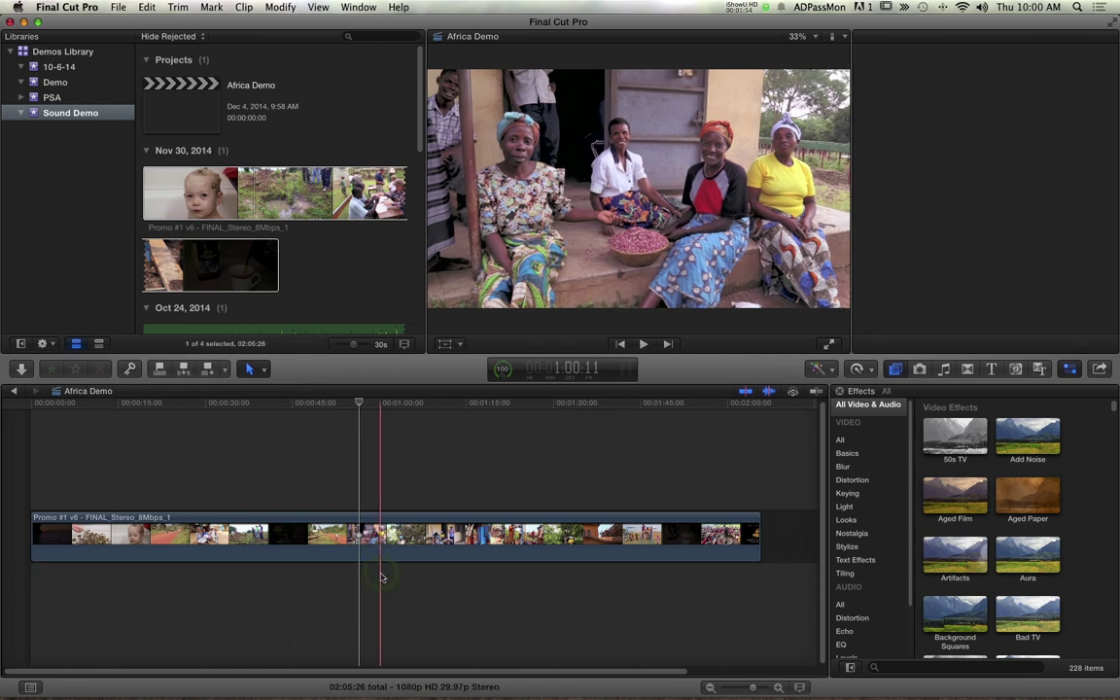
click(369, 550)
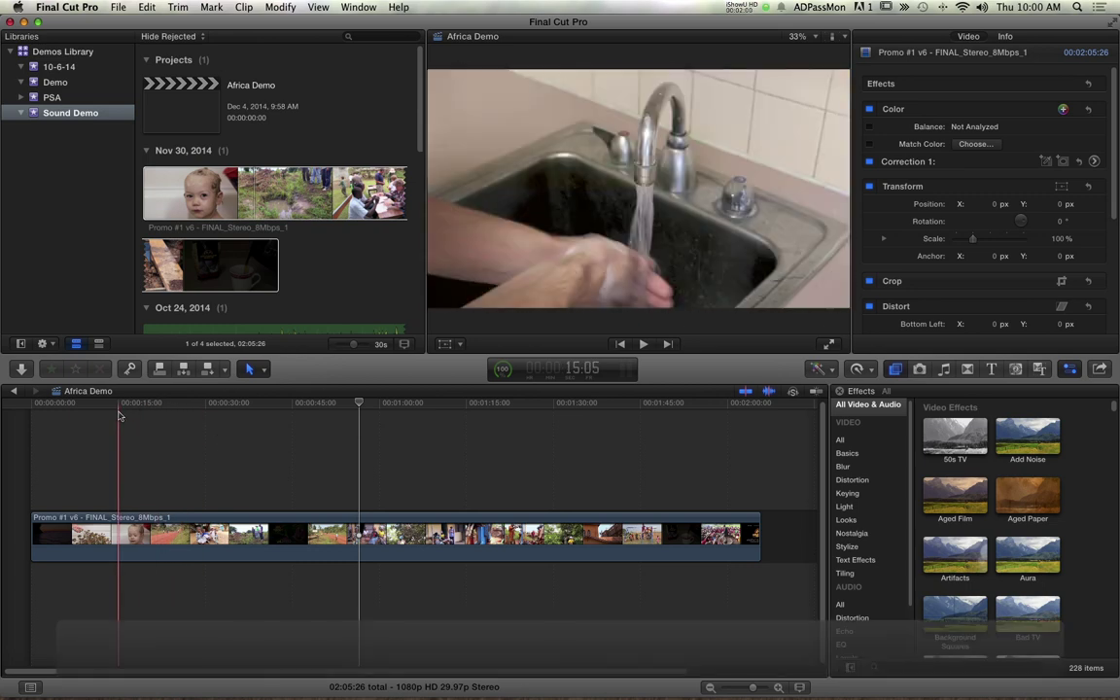
key(space)
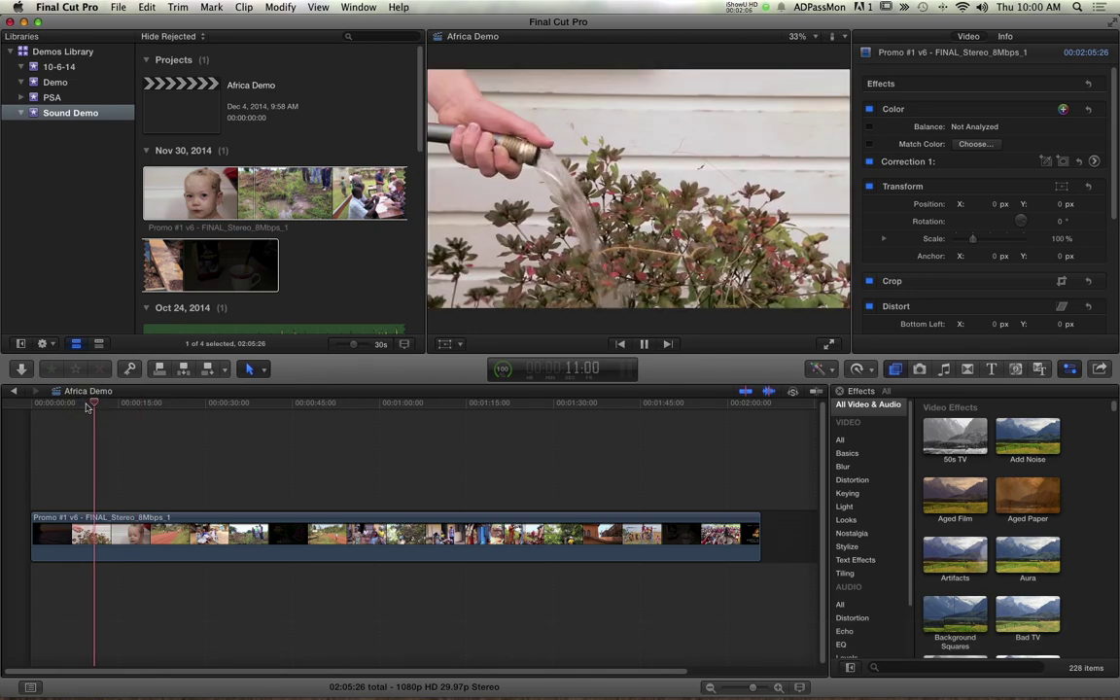
click(65, 404)
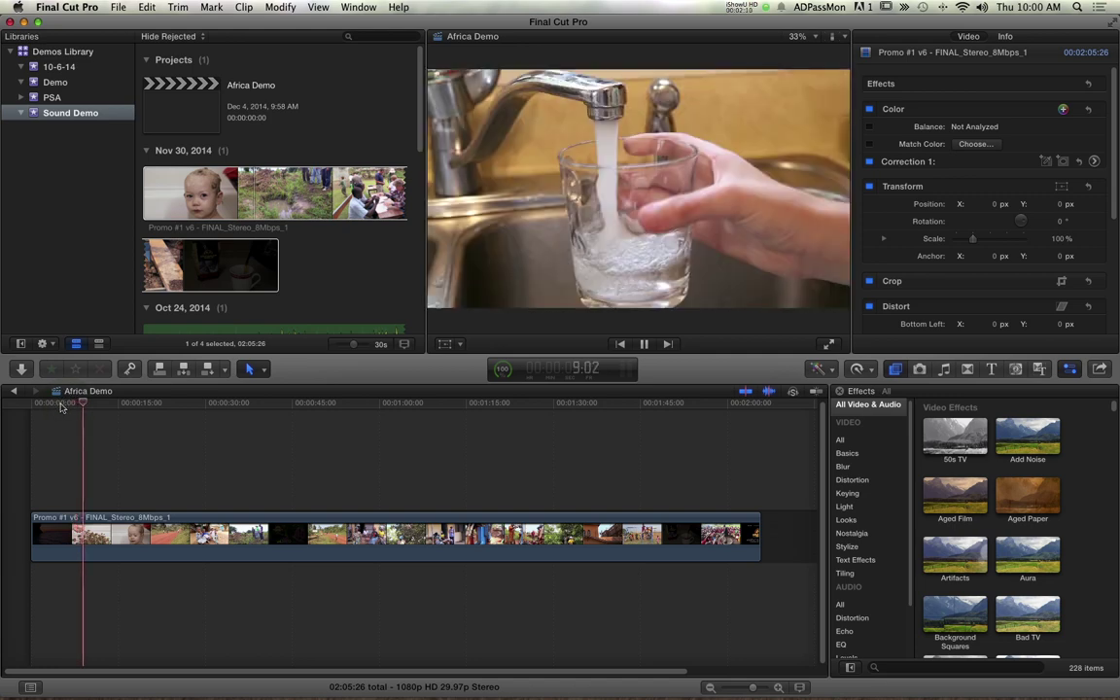
click(60, 405)
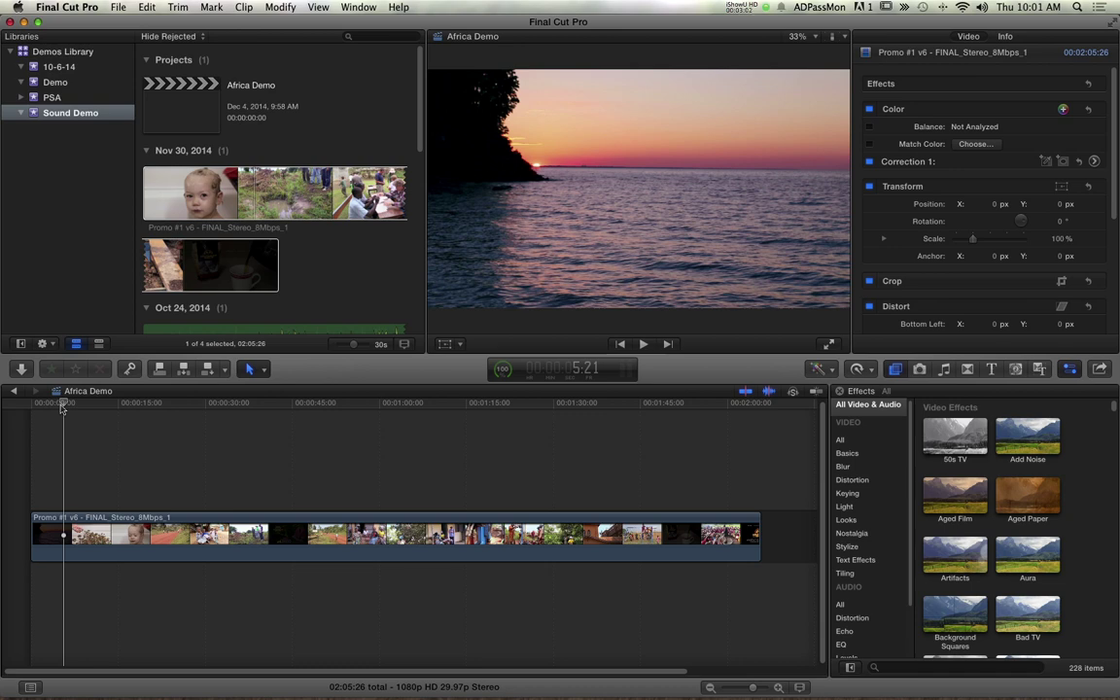
Scroll the event browser to the Oct 24, 2014 clips and select Lake Yarina (Instrumental)
click(223, 195)
scroll(297, 246, down, 3)
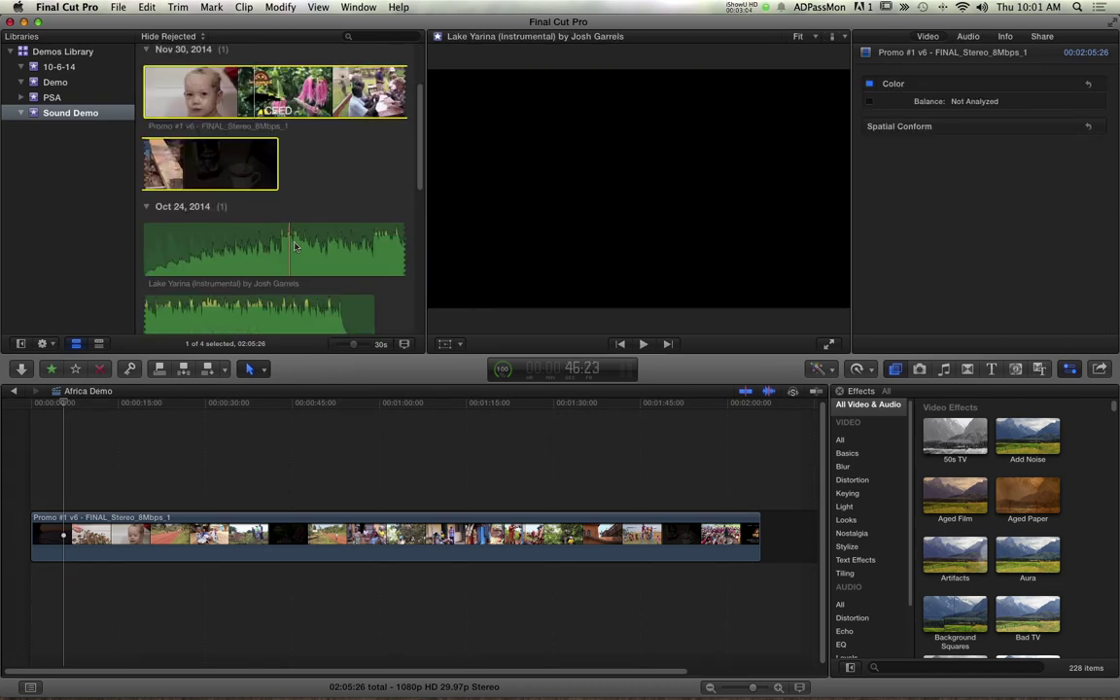
scroll(296, 247, down, 2)
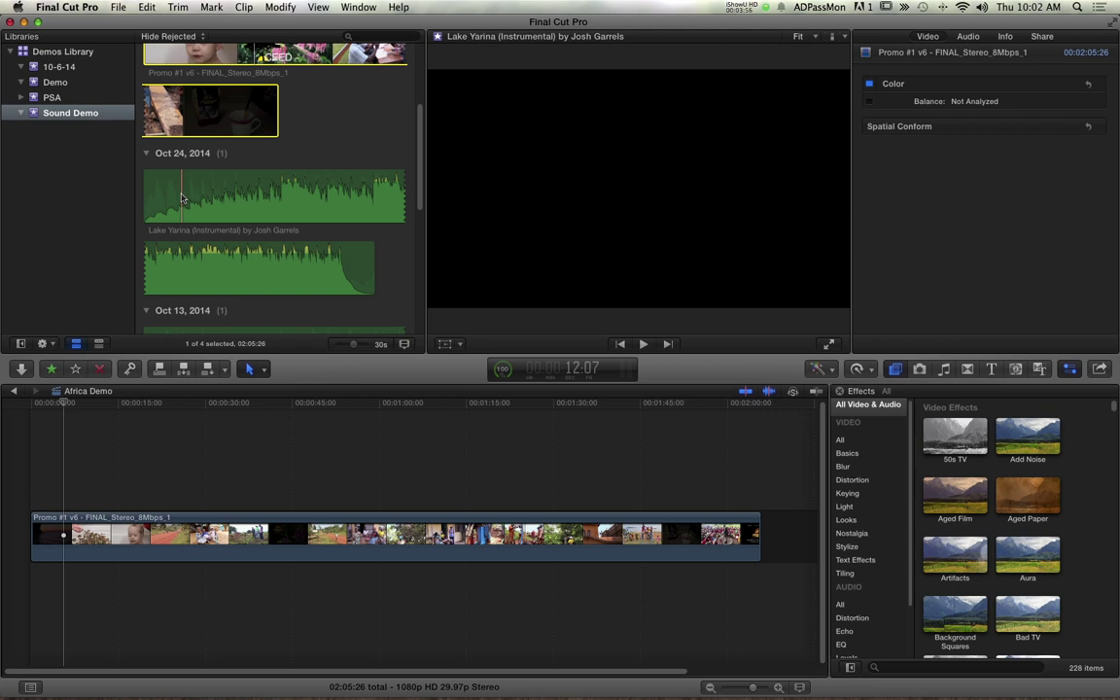
click(176, 197)
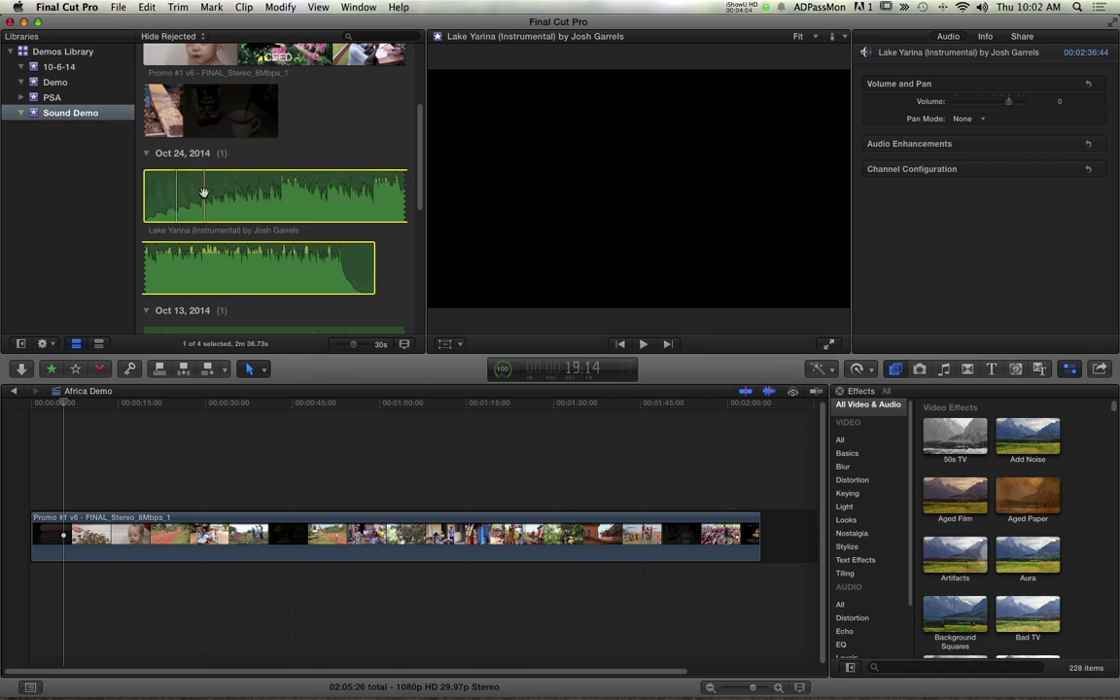
Drag Lake Yarina (Instrumental) into the timeline beneath the Promo video
drag(203, 191, 30, 610)
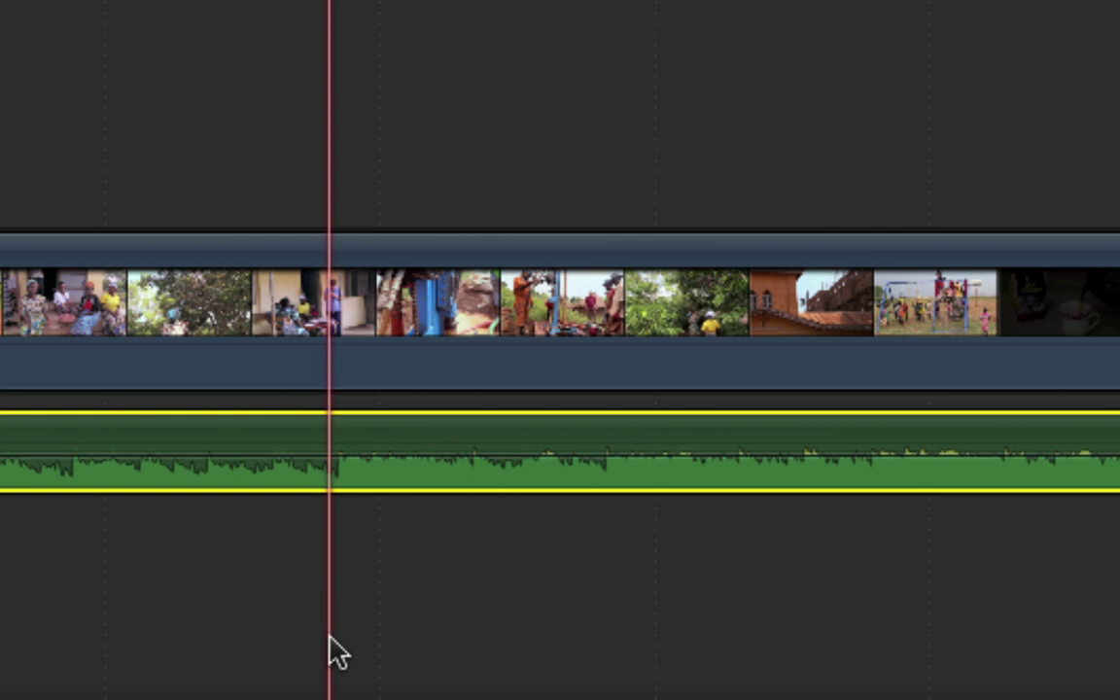
Fit the edit in view and trim the Lake Yarina clip's start, leaving it 02:05:04 long
key(super+minus)
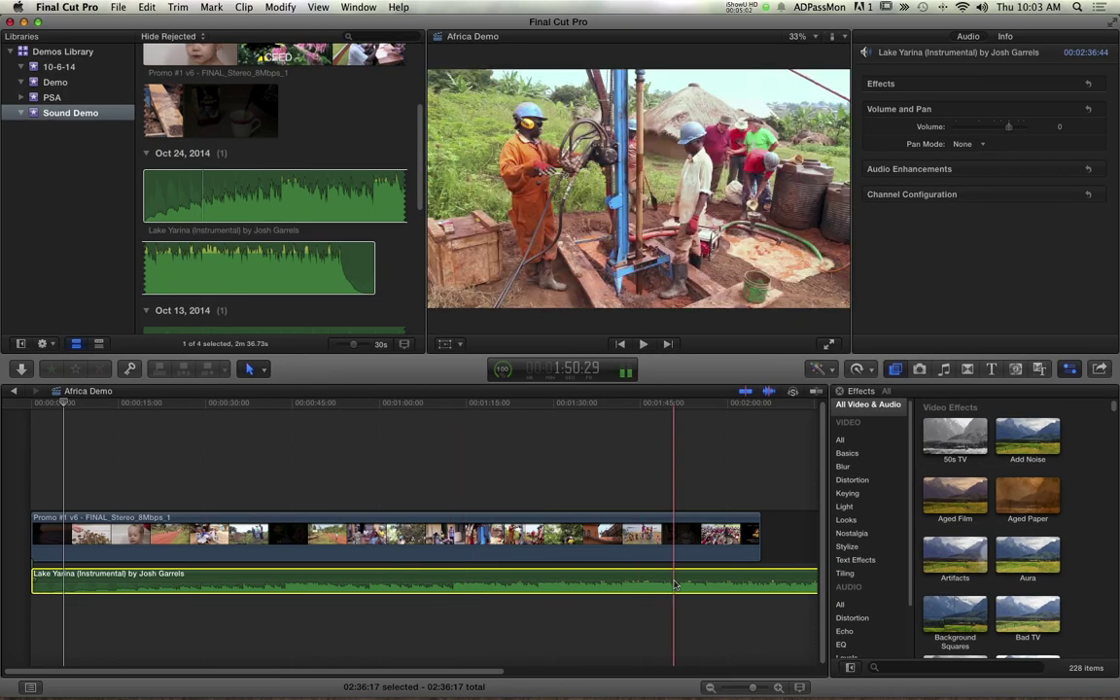
key(space)
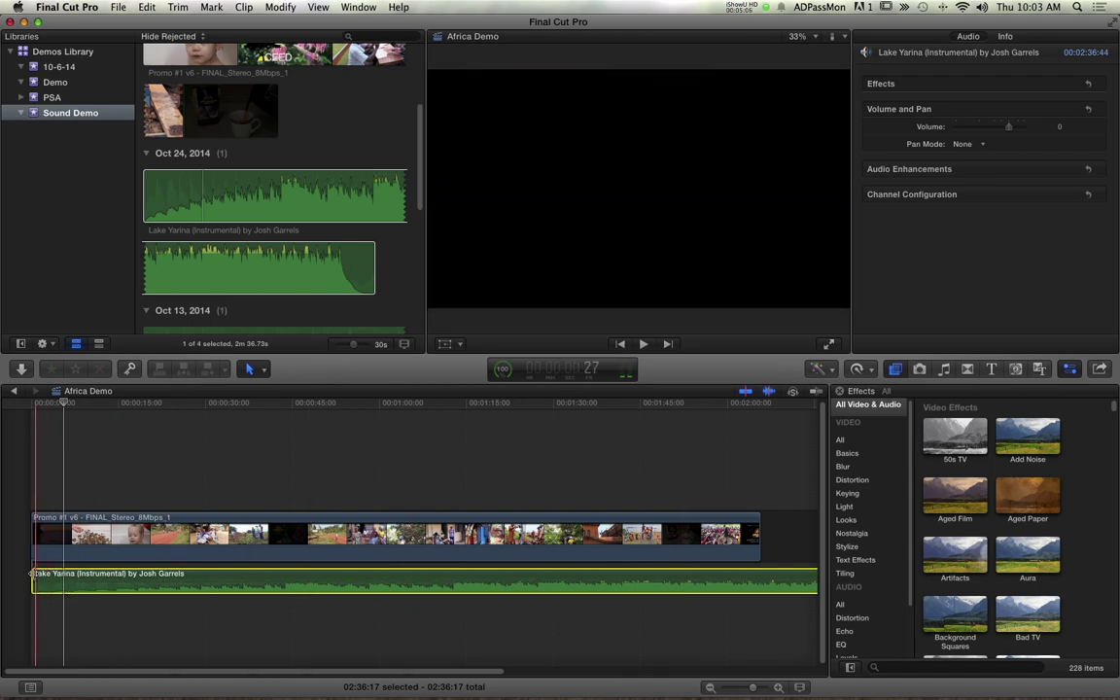
drag(34, 575, 161, 575)
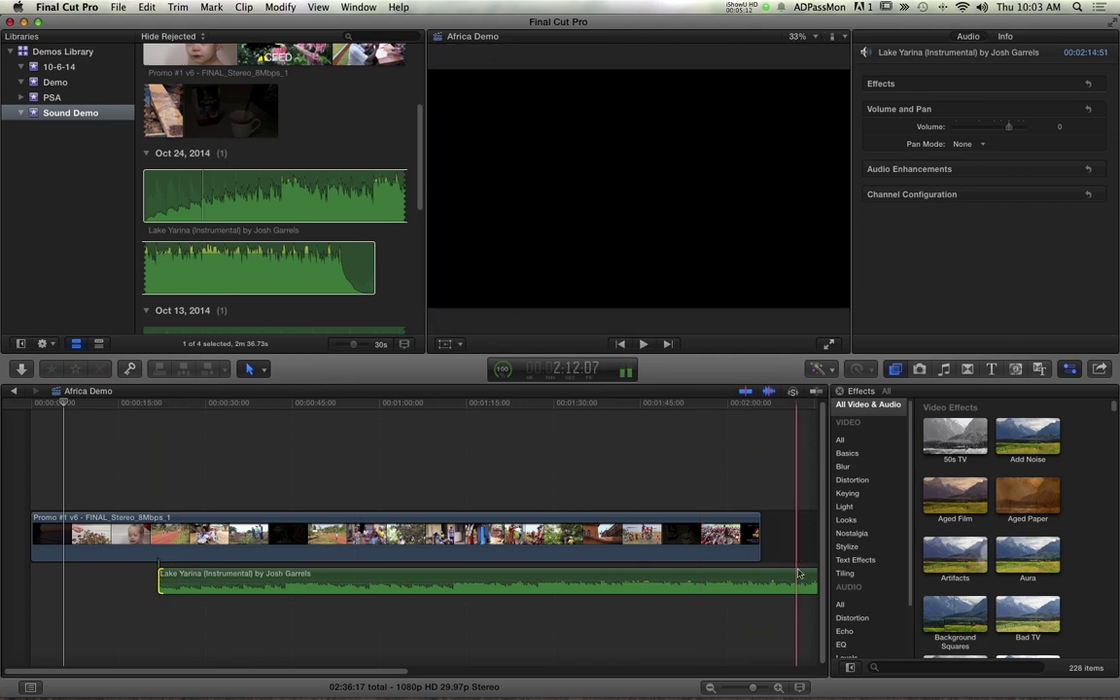
drag(797, 576, 670, 574)
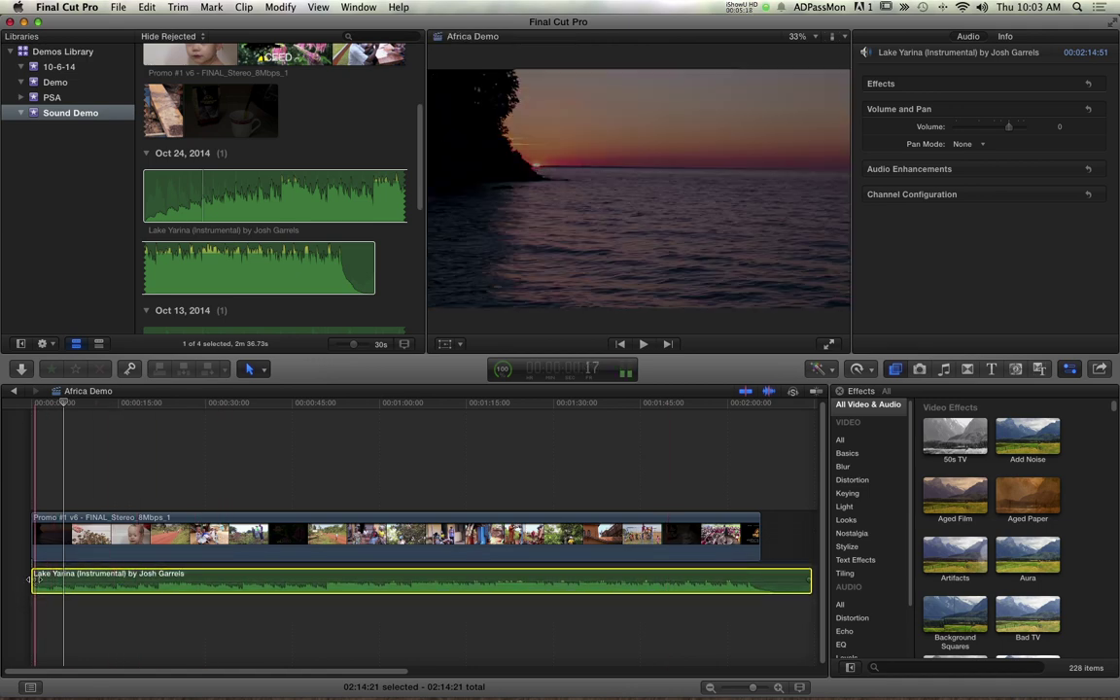
drag(30, 578, 88, 579)
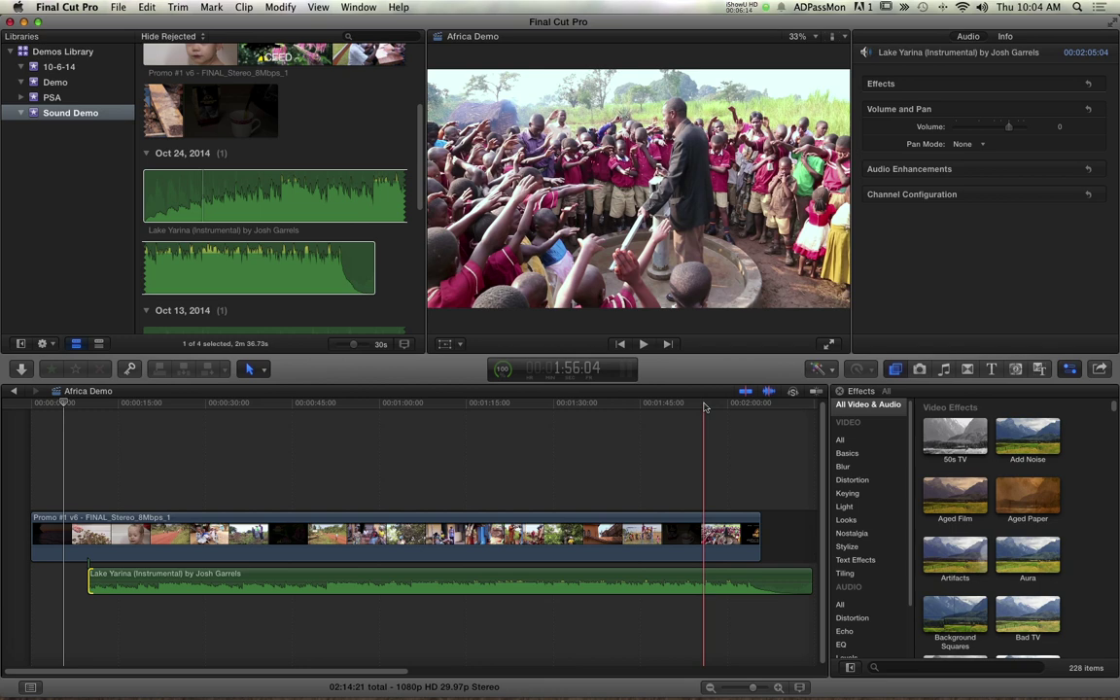
key(space)
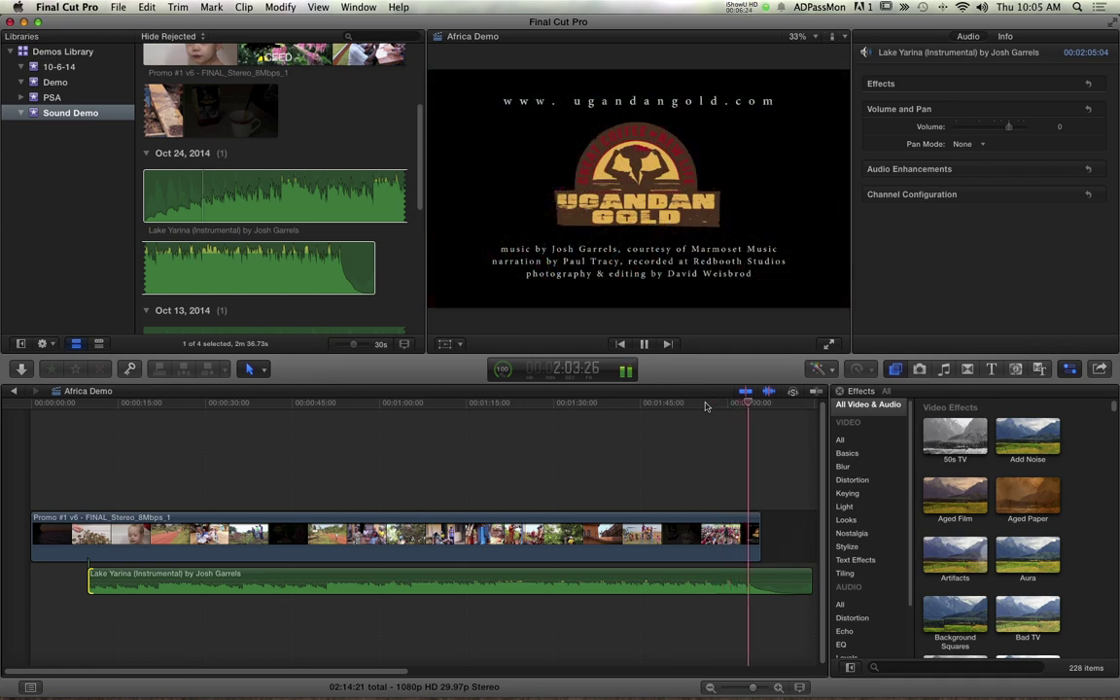
key(space)
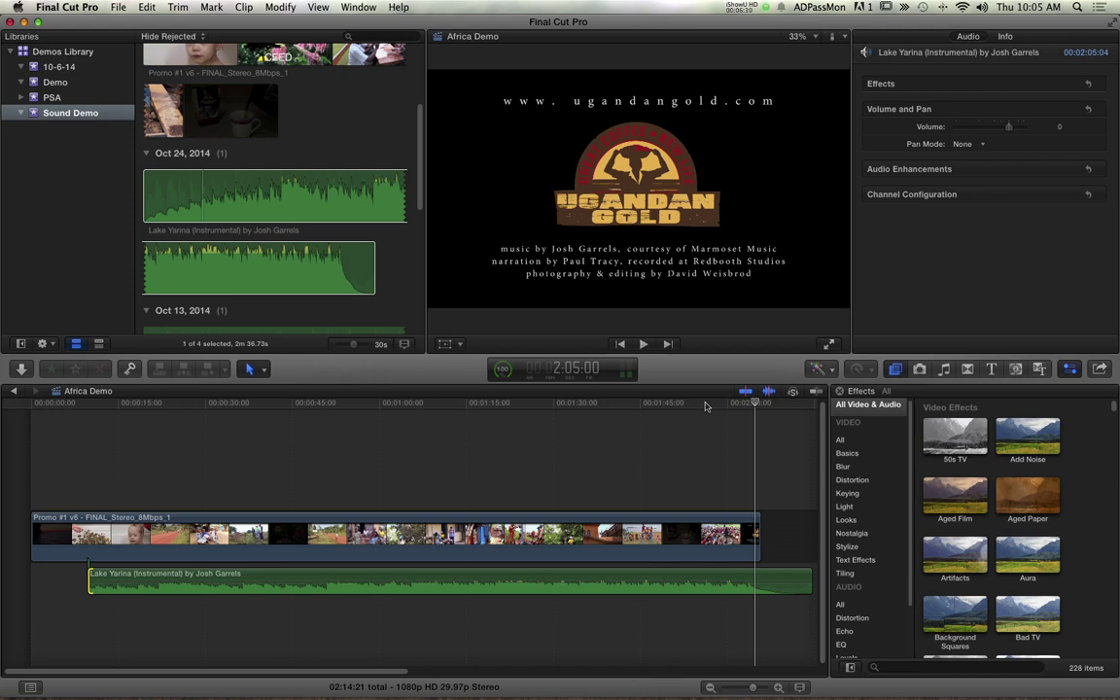
Review the project's ending, then trim Lake Yarina's tail to the video's end (02:04:28)
click(698, 405)
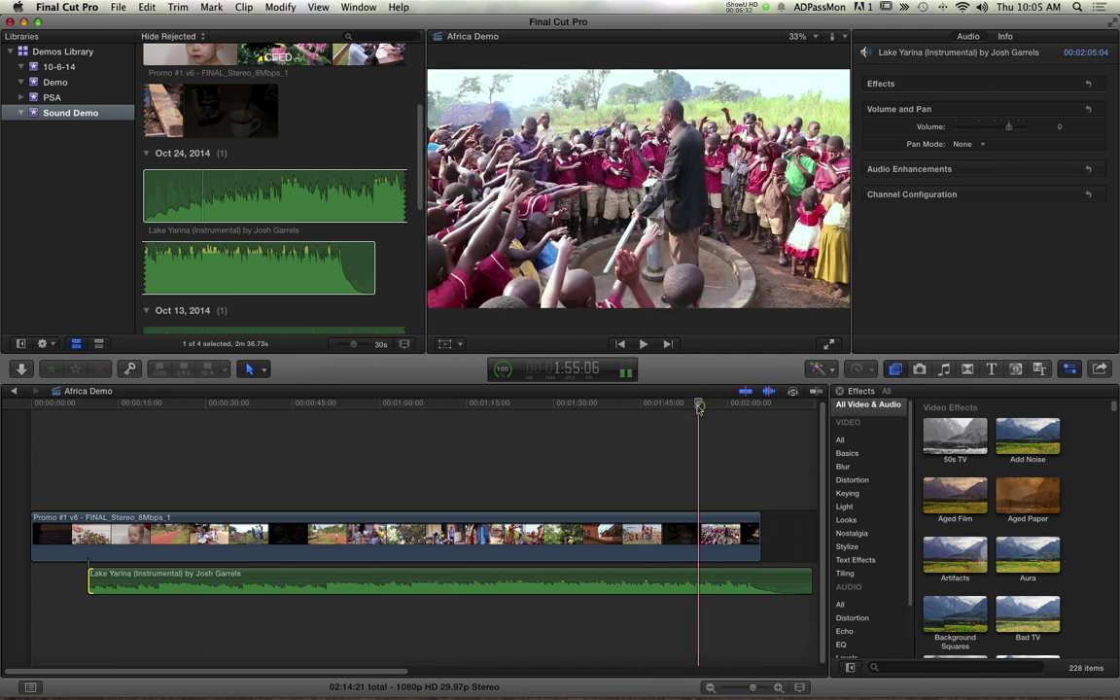
key(space)
click(685, 405)
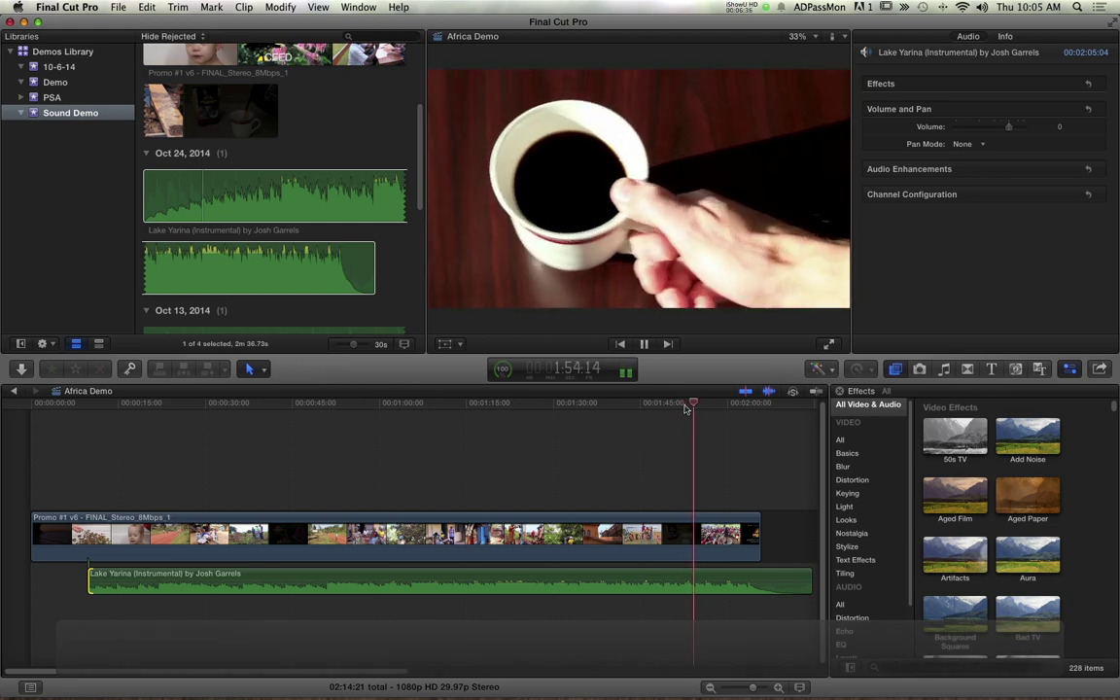
key(space)
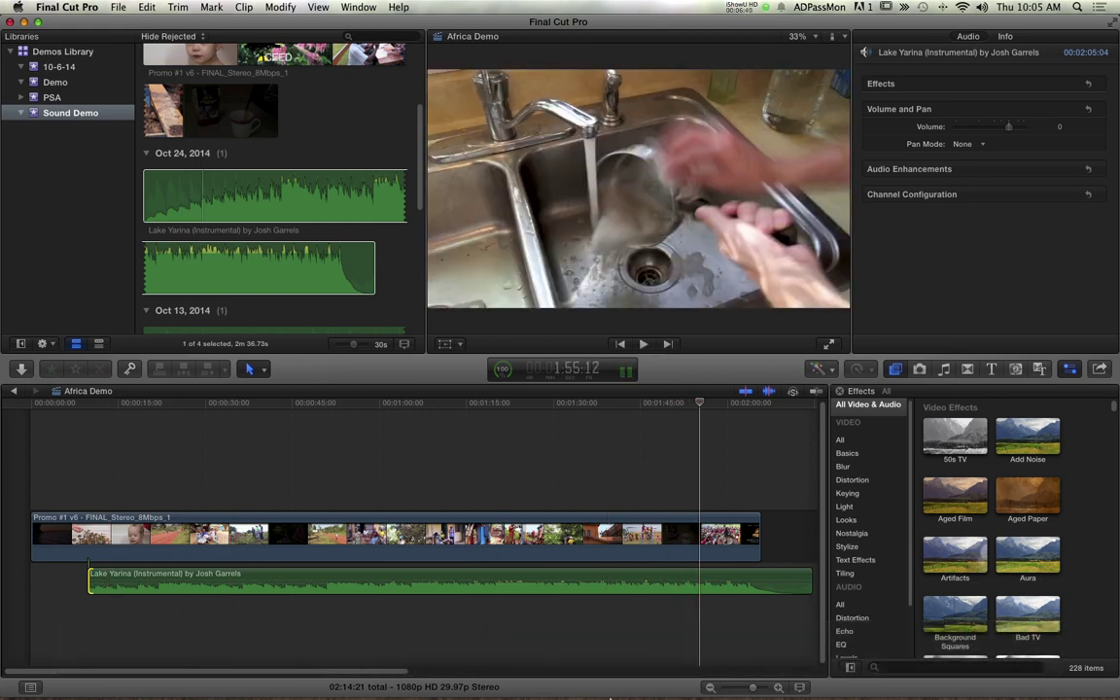
mouse_move(594, 685)
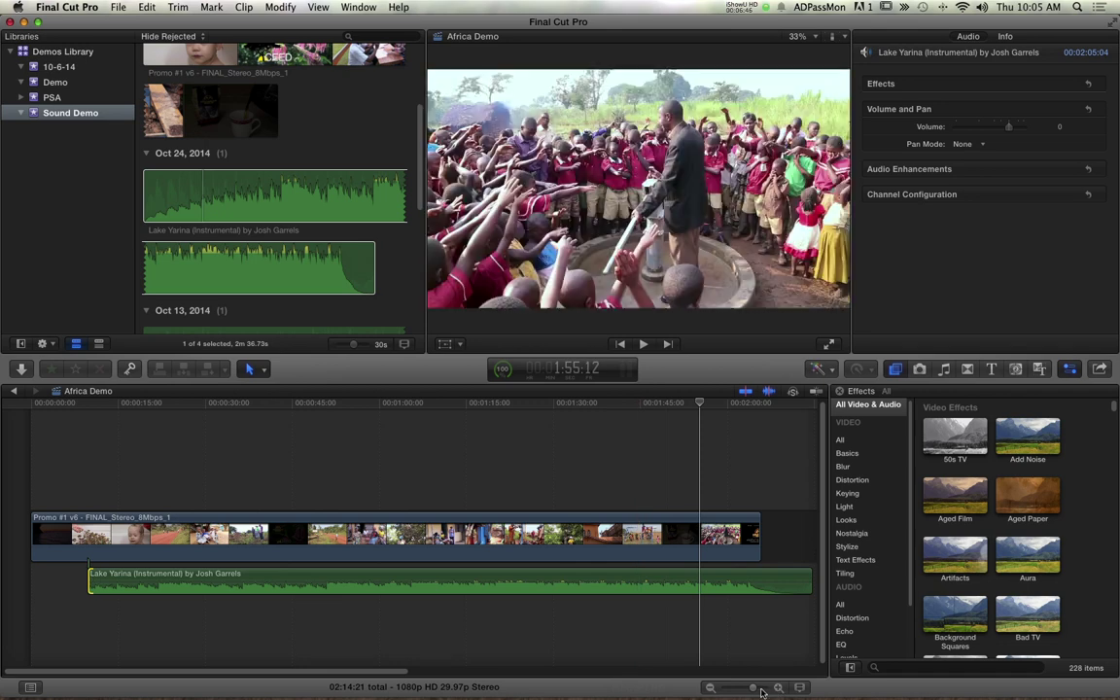
click(778, 688)
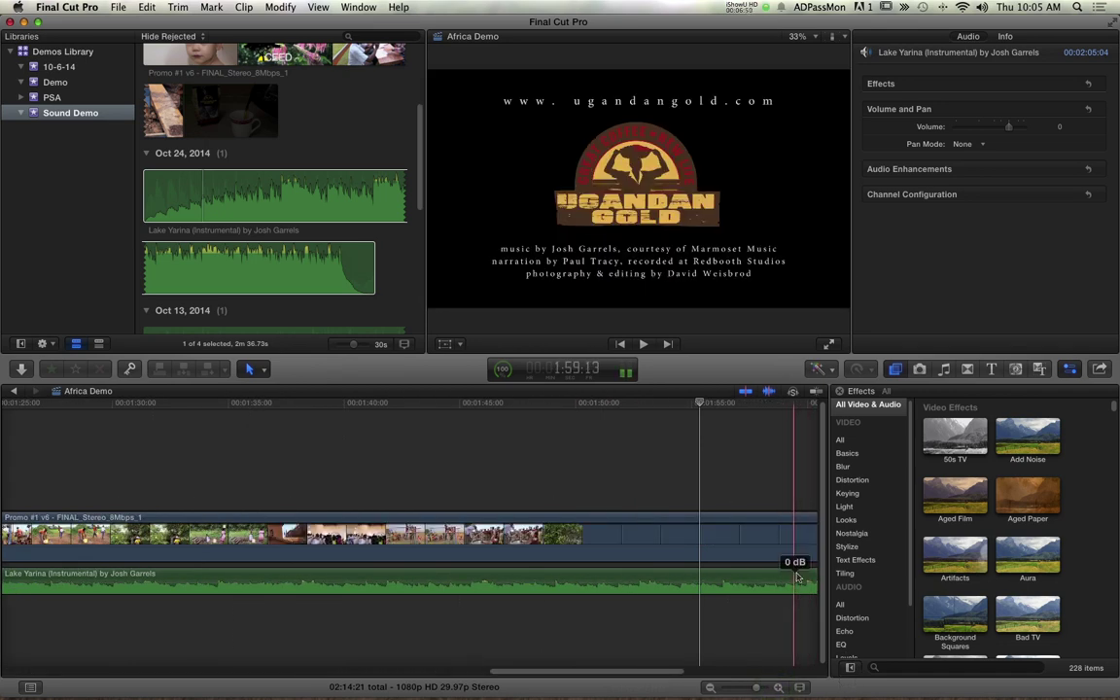
click(783, 576)
drag(784, 576, 675, 580)
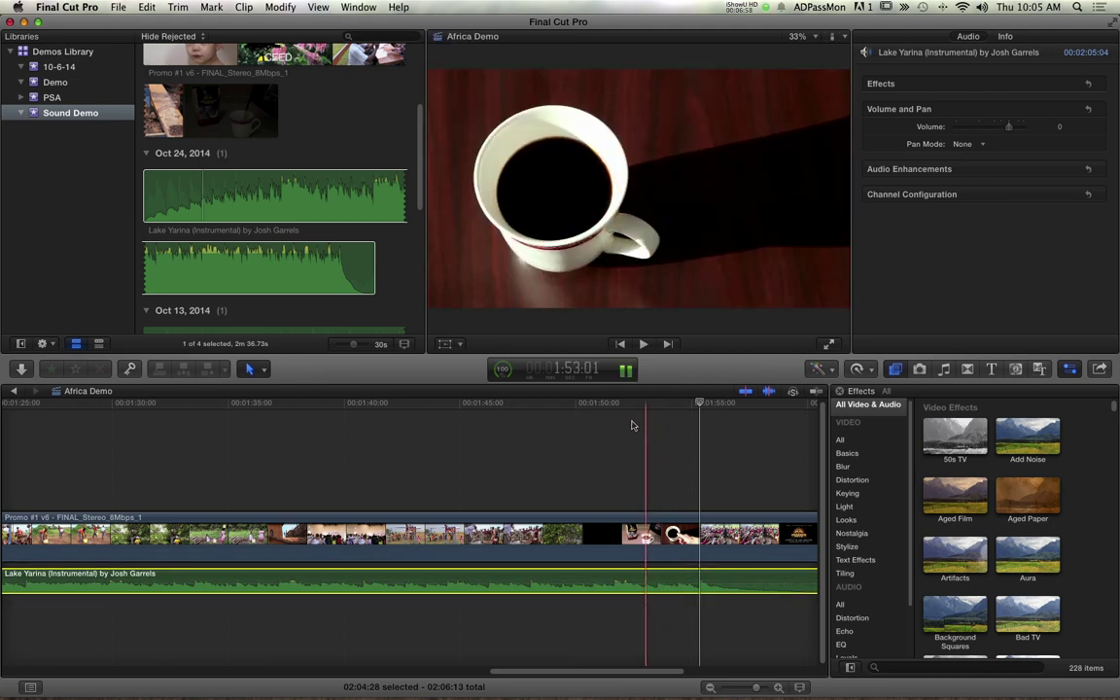
Play the ending to check the music stops with the video, then zoom out
click(631, 407)
key(space)
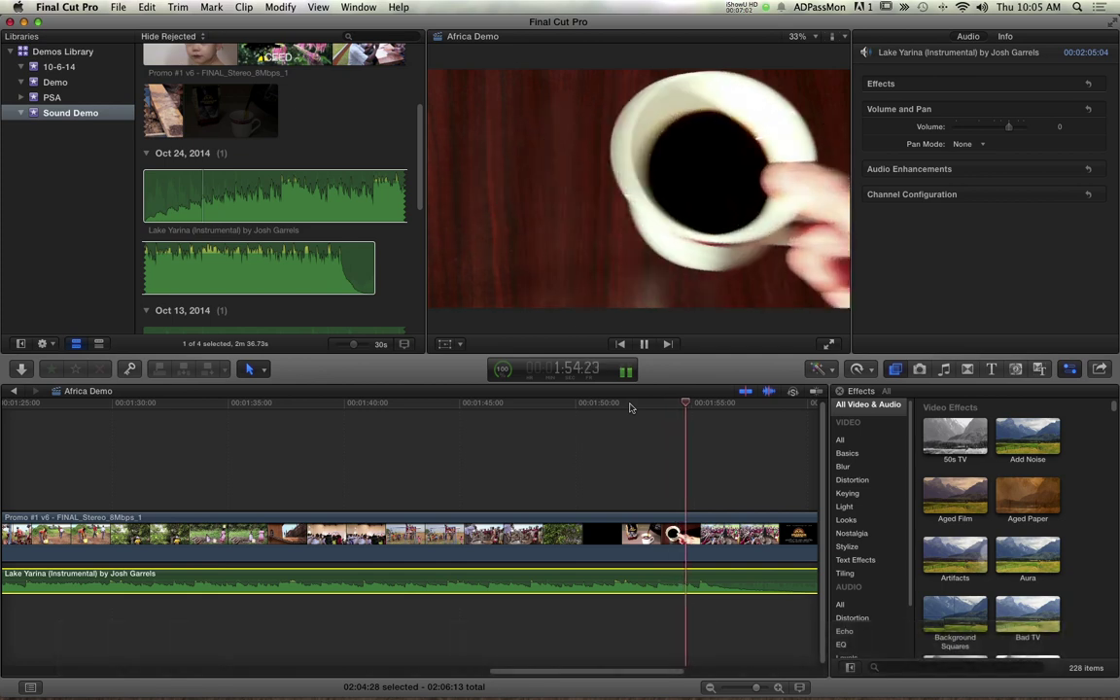
key(space)
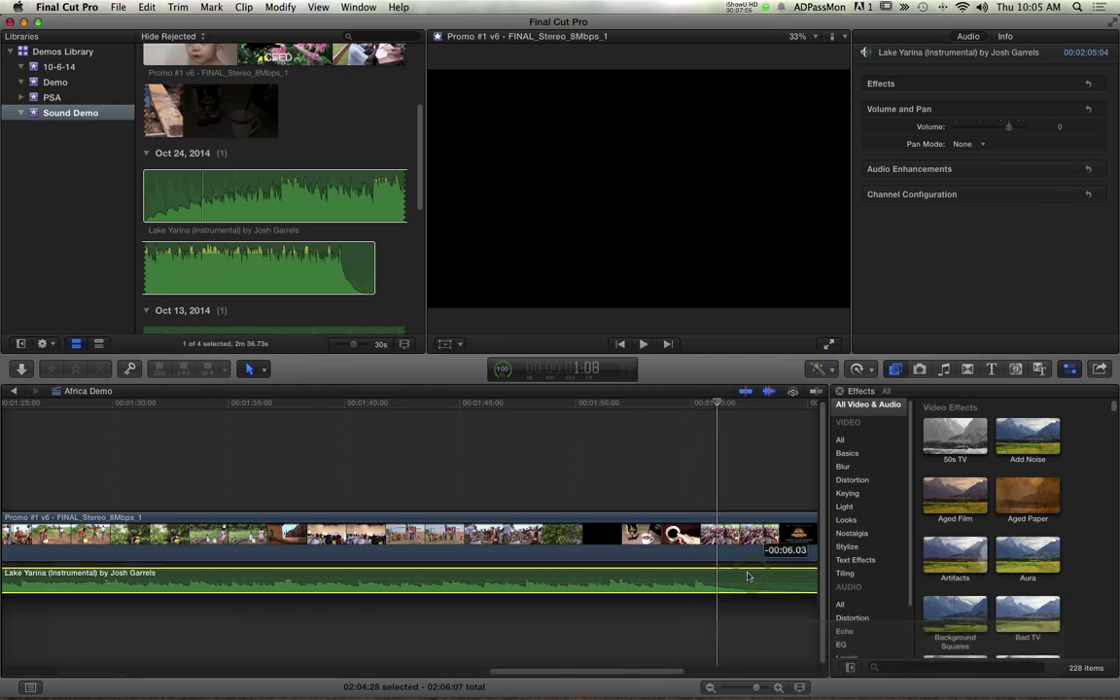
key(space)
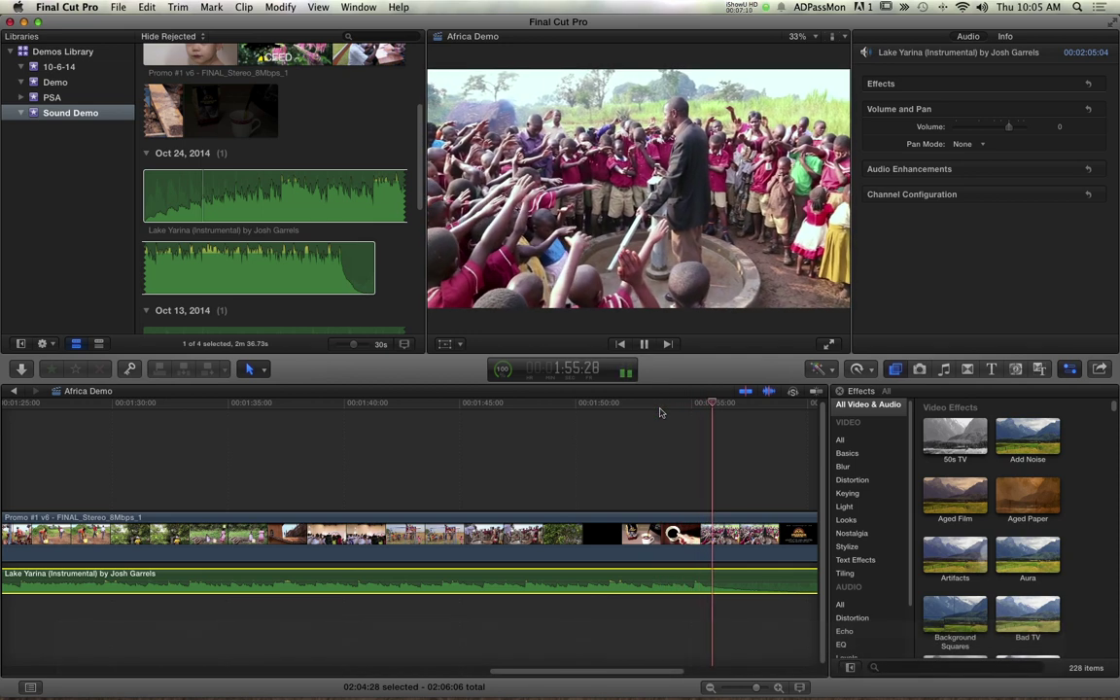
key(space)
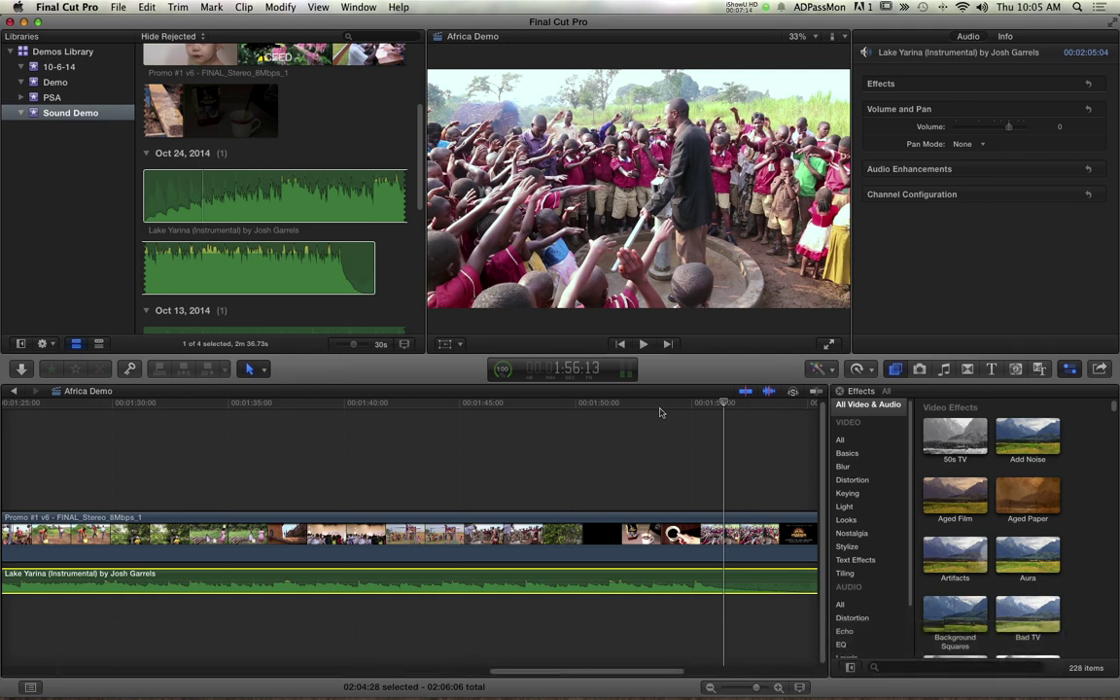
click(710, 688)
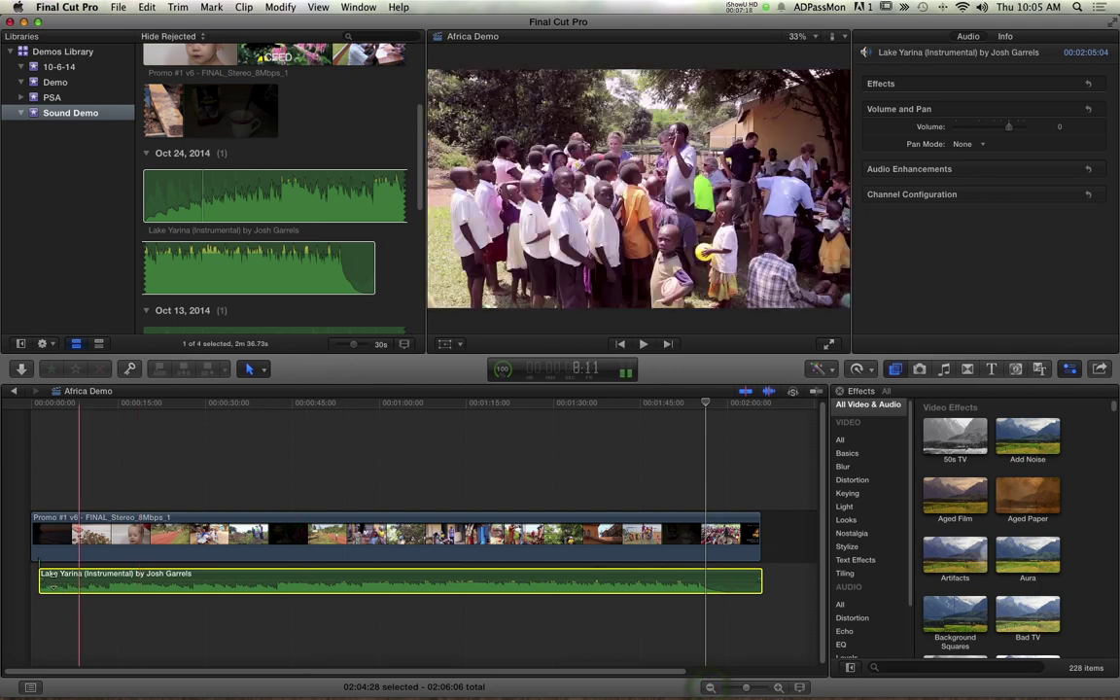
Slide the Lake Yarina music left until it snaps to the project start
drag(39, 583, 22, 592)
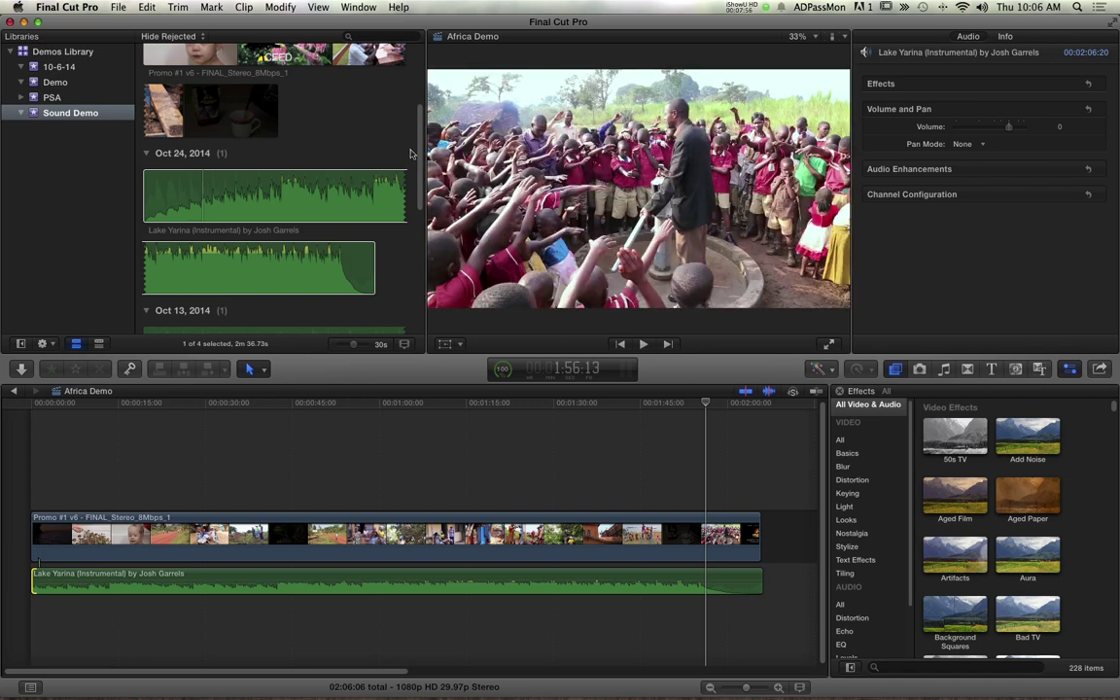
Drag the voiceover mixdown clip from the event browser into the timeline beneath Lake Yarina
scroll(249, 177, down, 5)
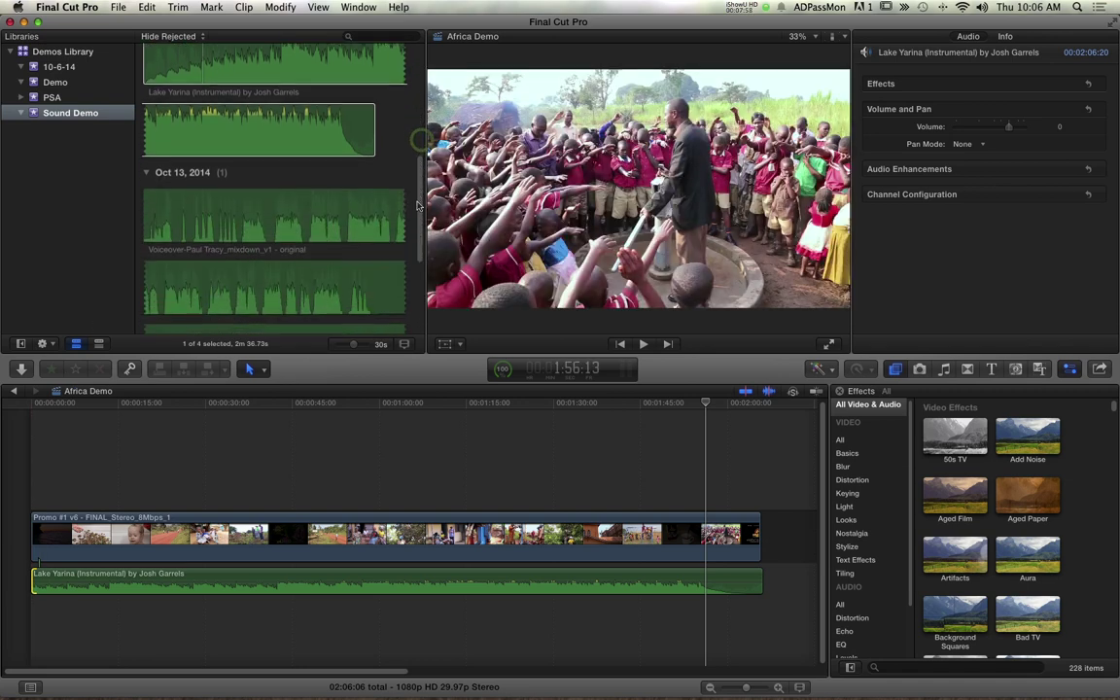
click(249, 177)
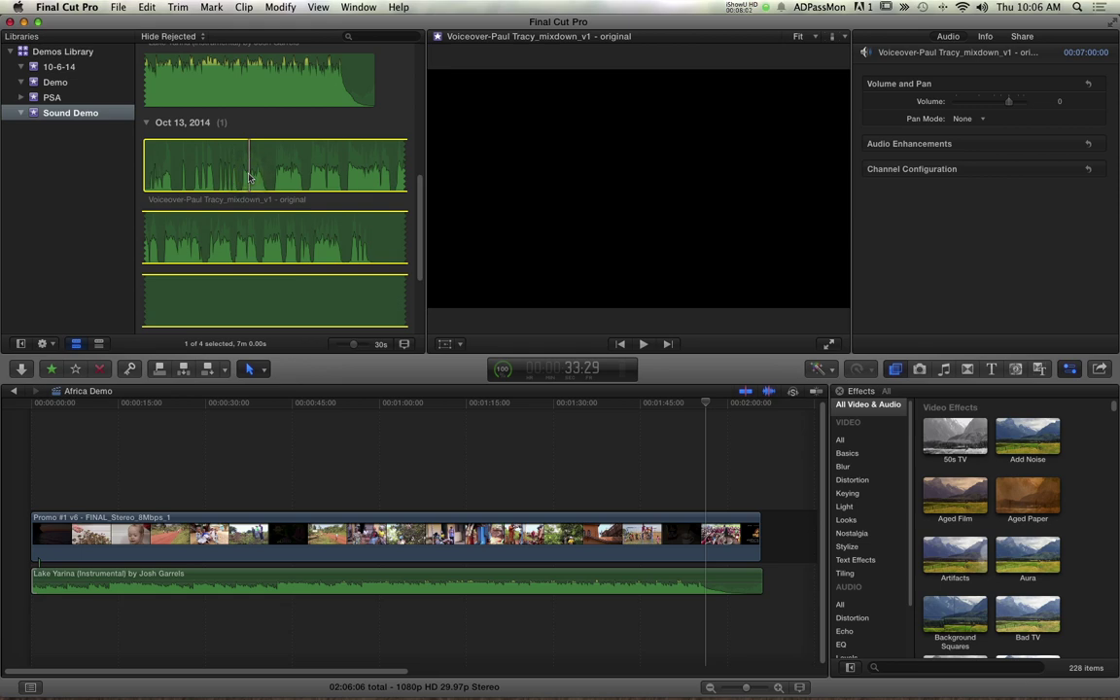
key(super+2)
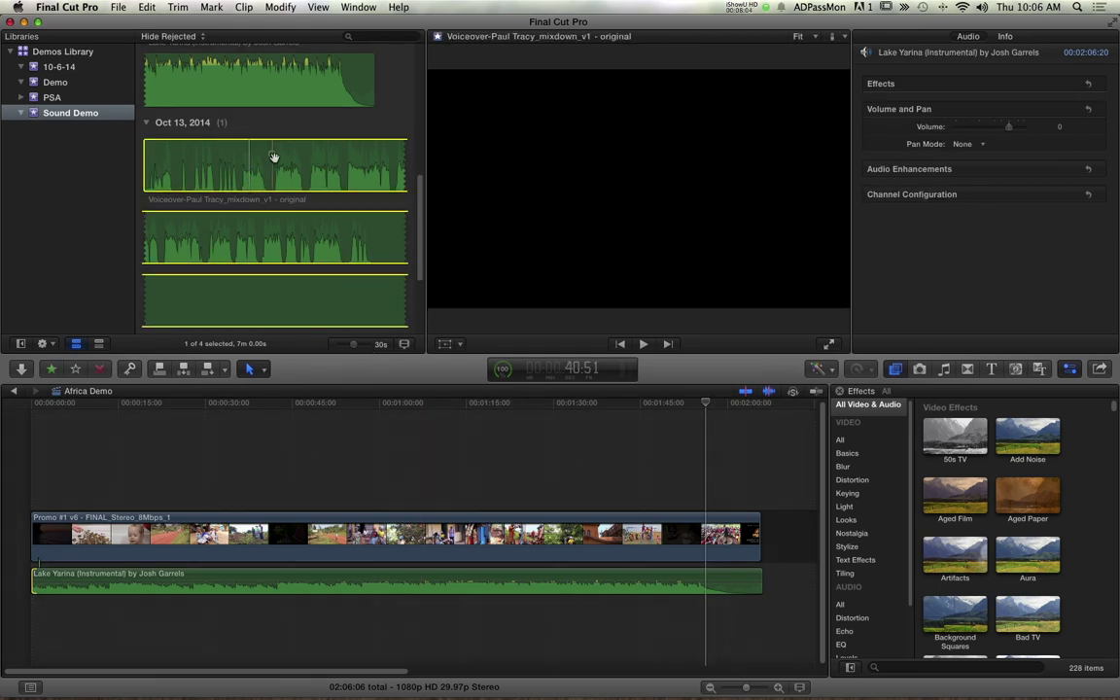
drag(283, 171, 29, 638)
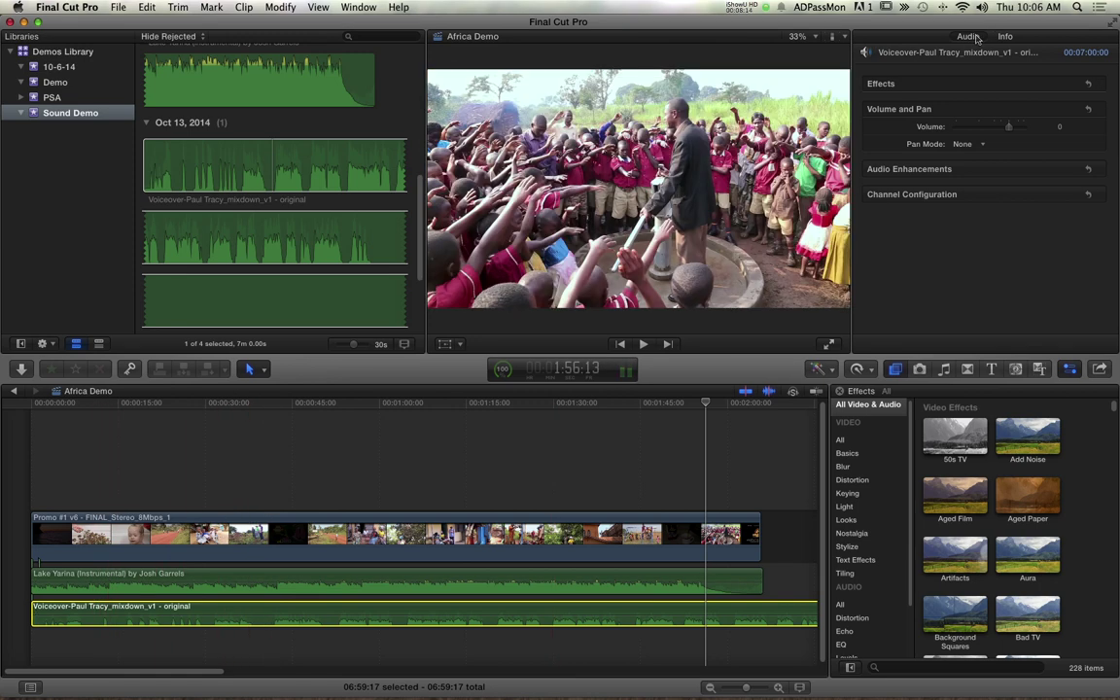
key(super+shift+a)
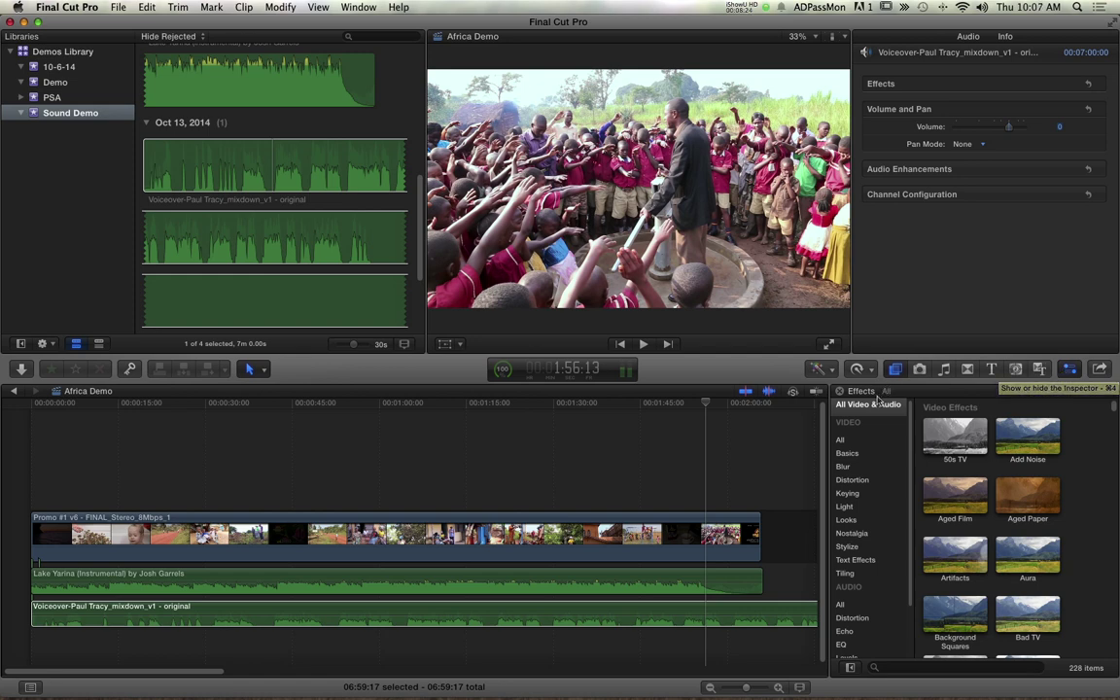
scroll(902, 516, down, 2)
Change the voiceover's channel configuration from Mono to Center in the Audio inspector
scroll(902, 517, up, 2)
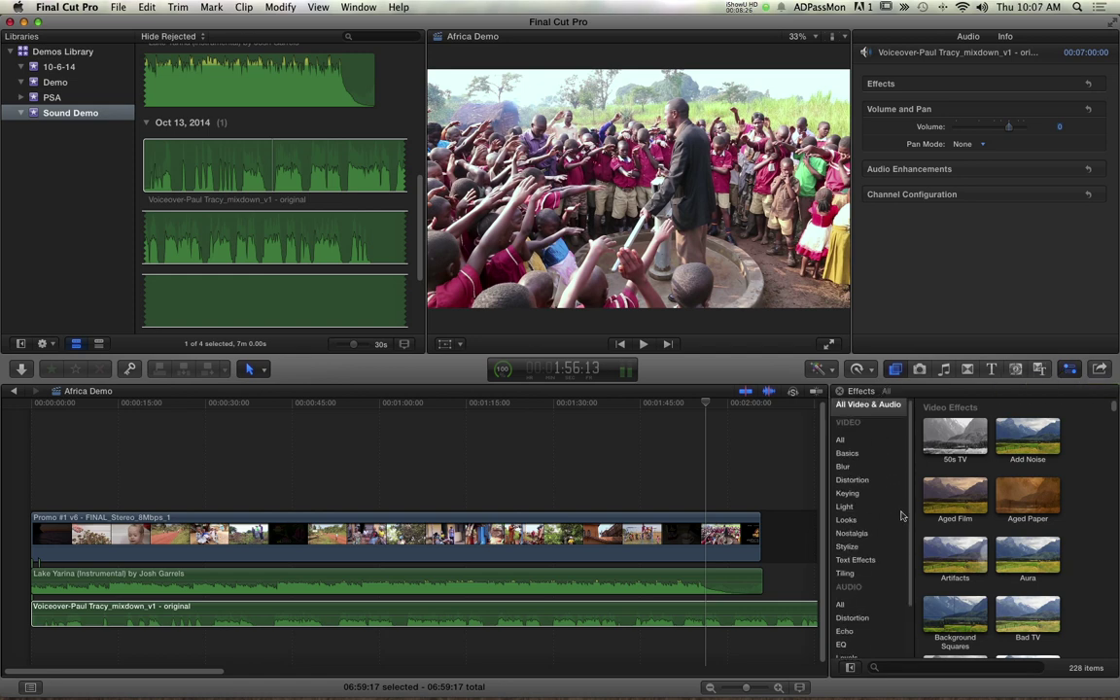
click(1071, 169)
click(1069, 229)
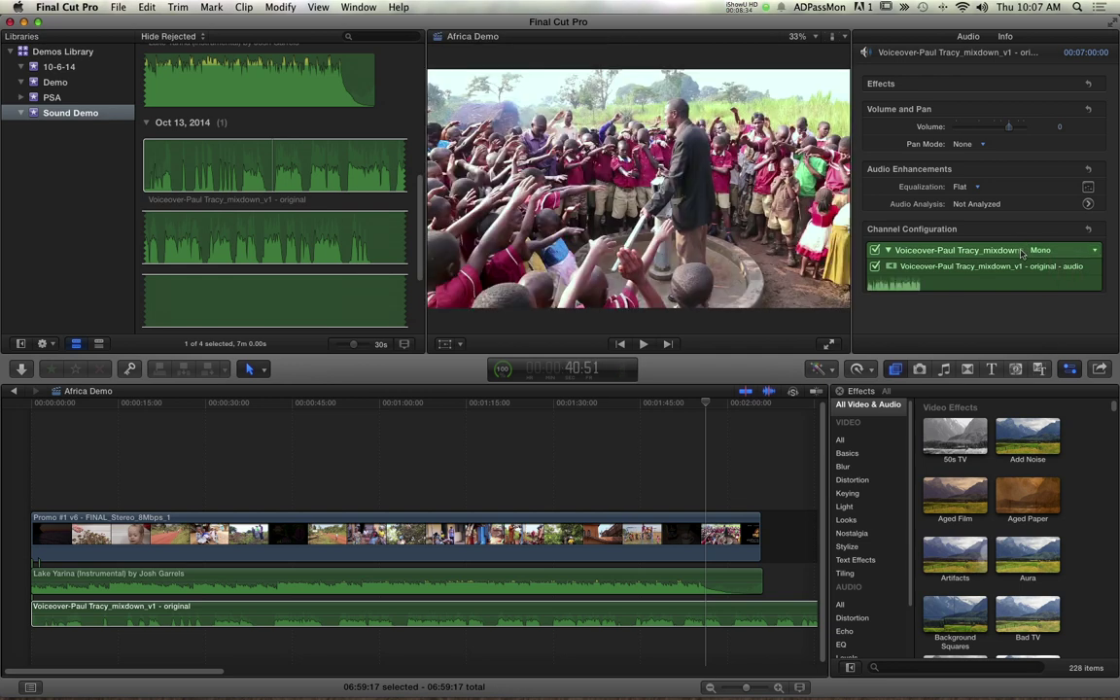
click(1093, 251)
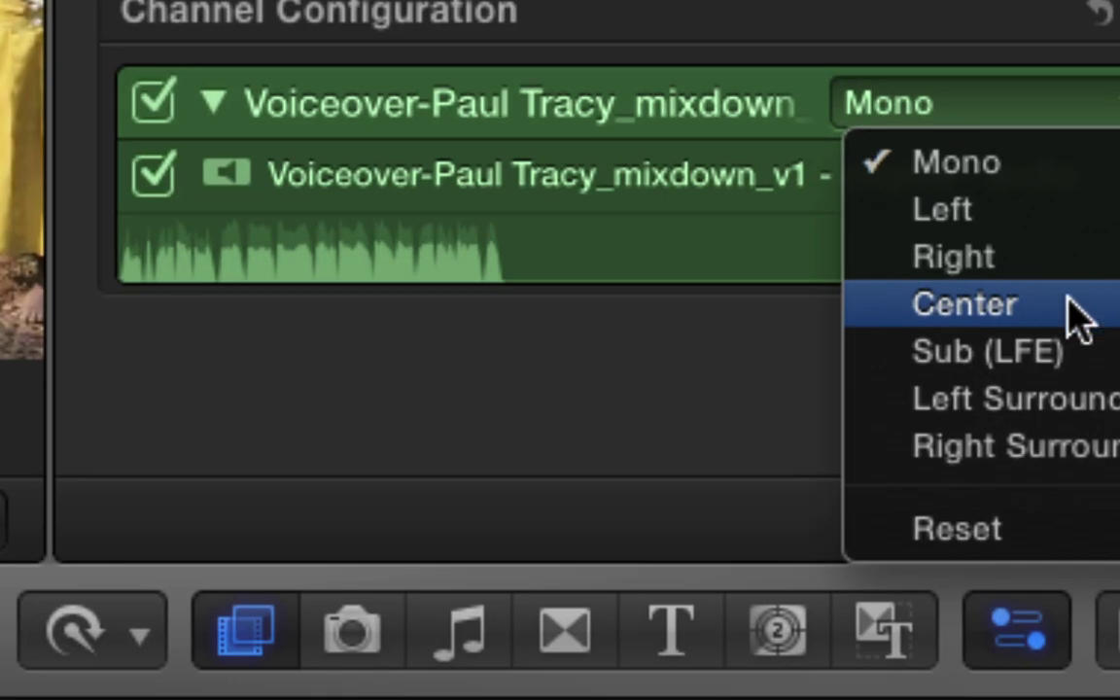
click(1079, 296)
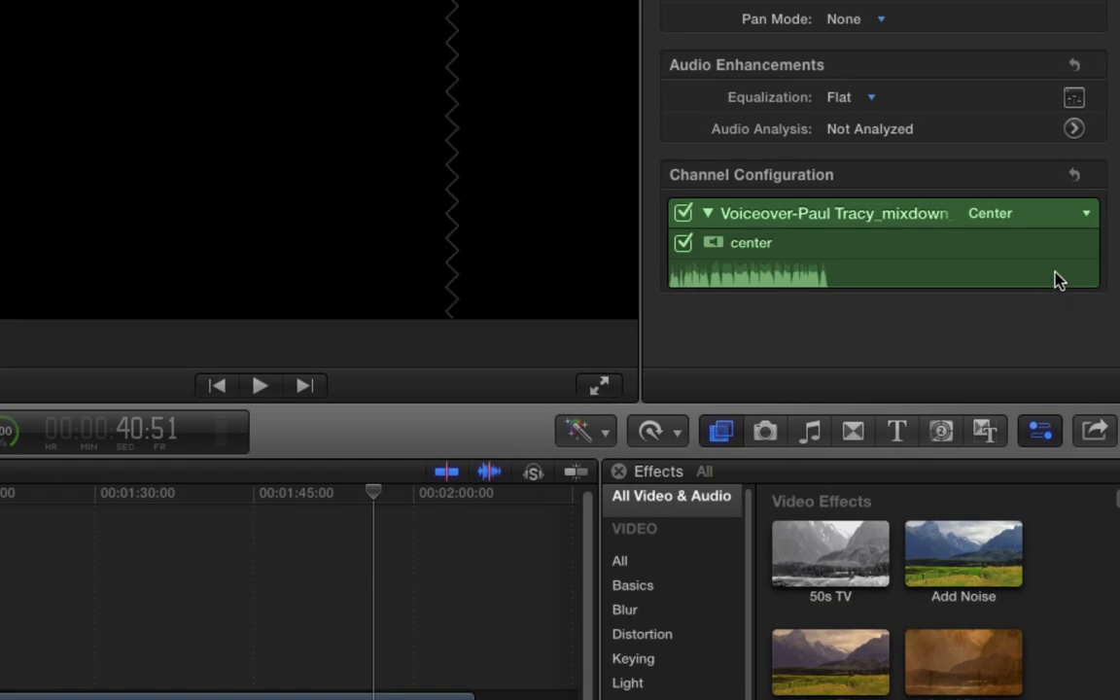
click(1086, 215)
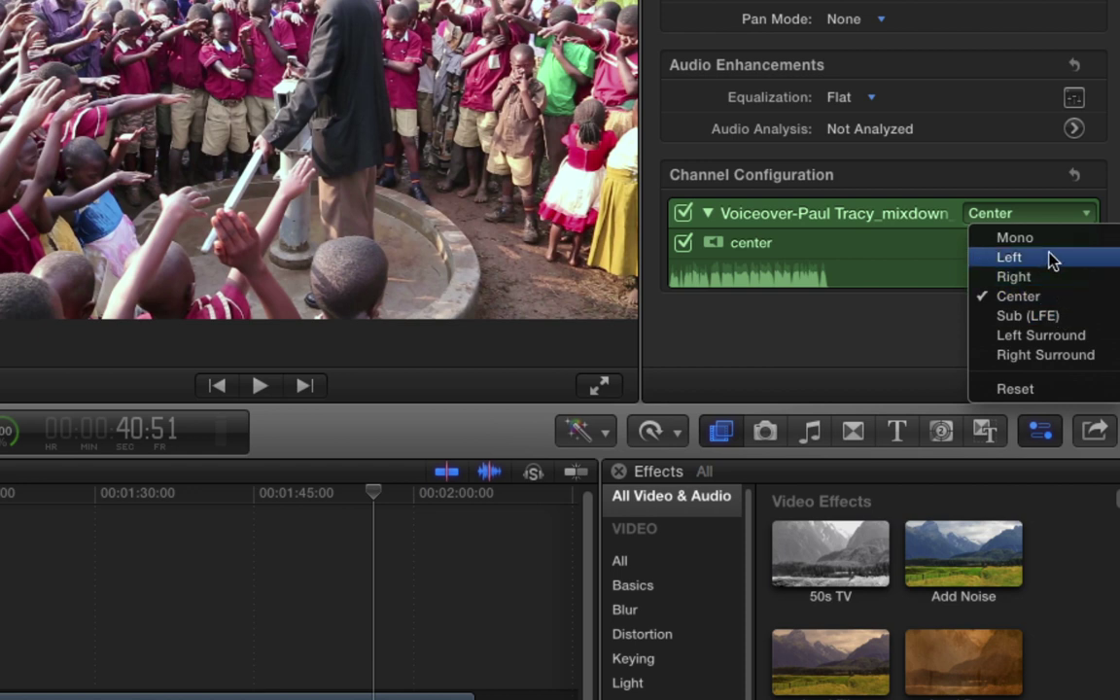
click(905, 305)
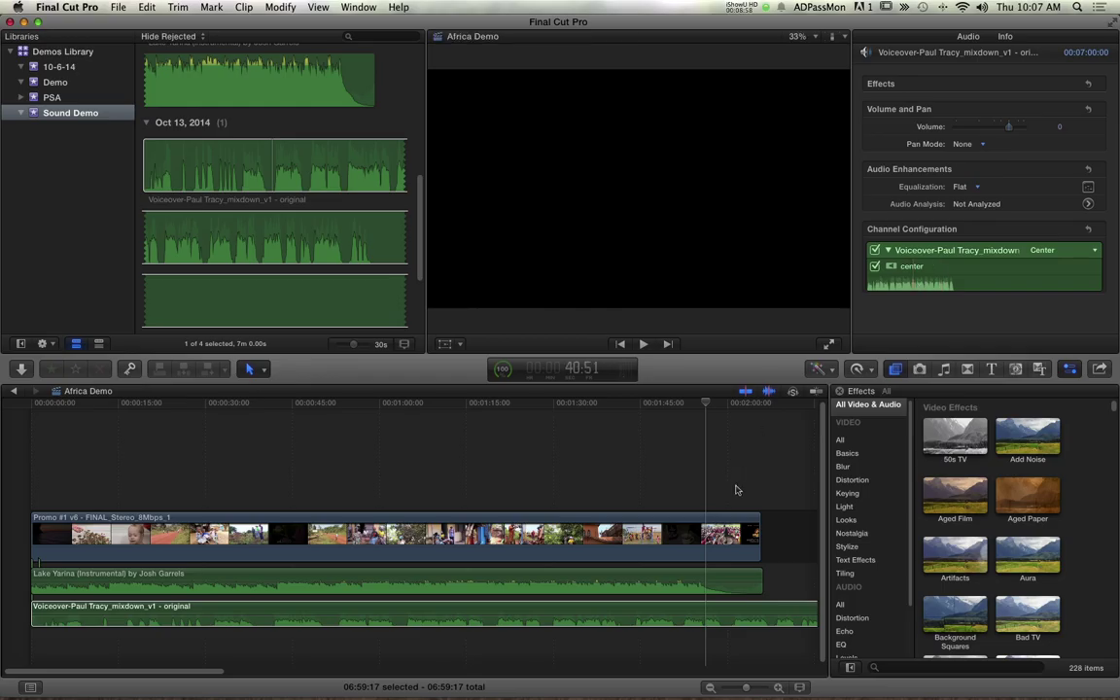
click(739, 582)
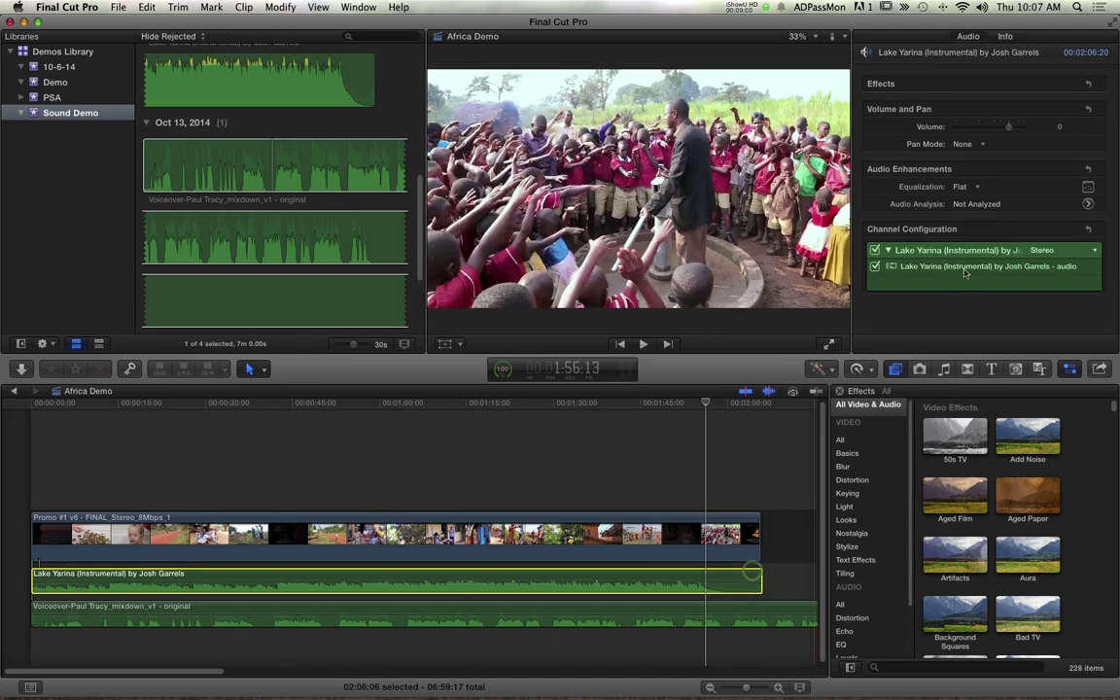
click(1093, 252)
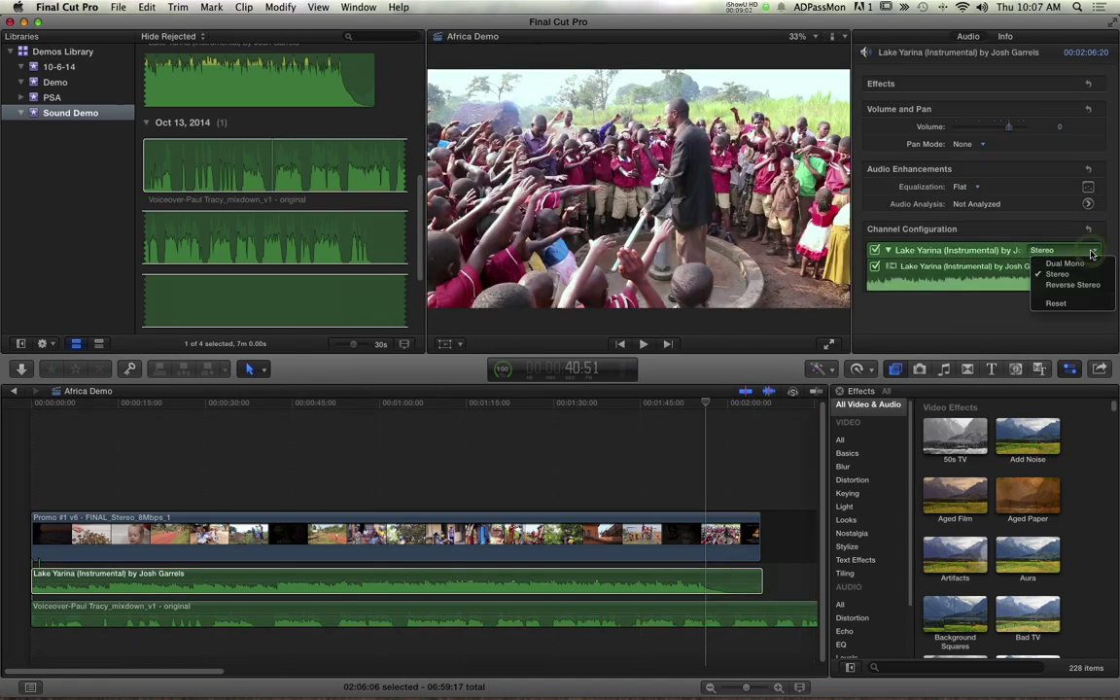
click(1058, 229)
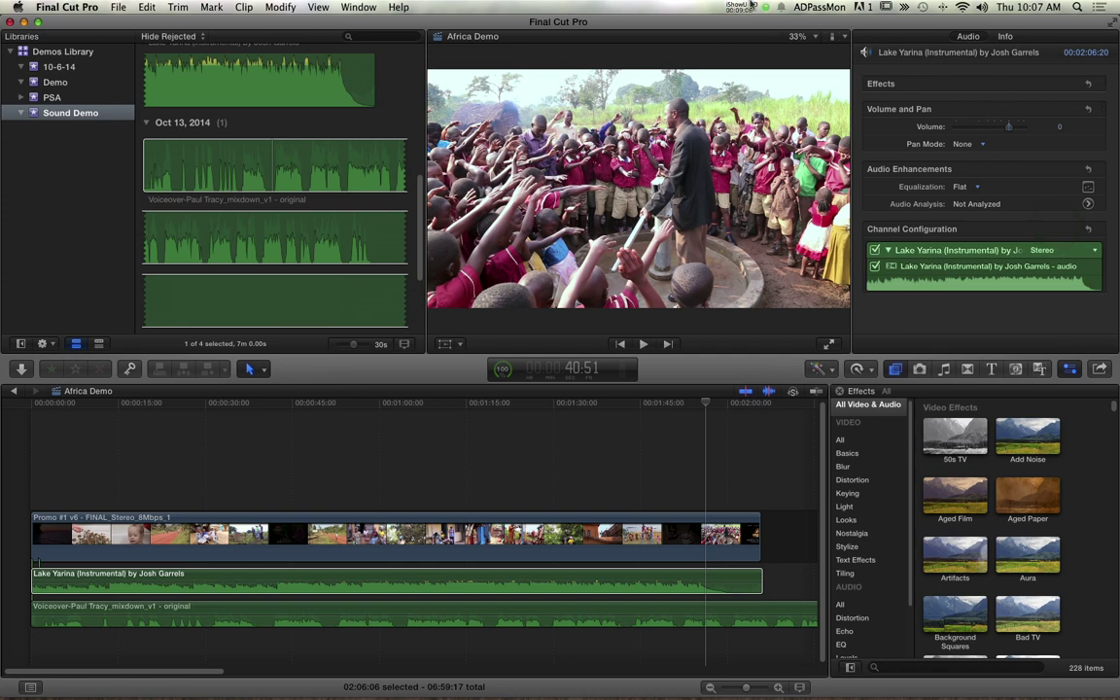
click(705, 582)
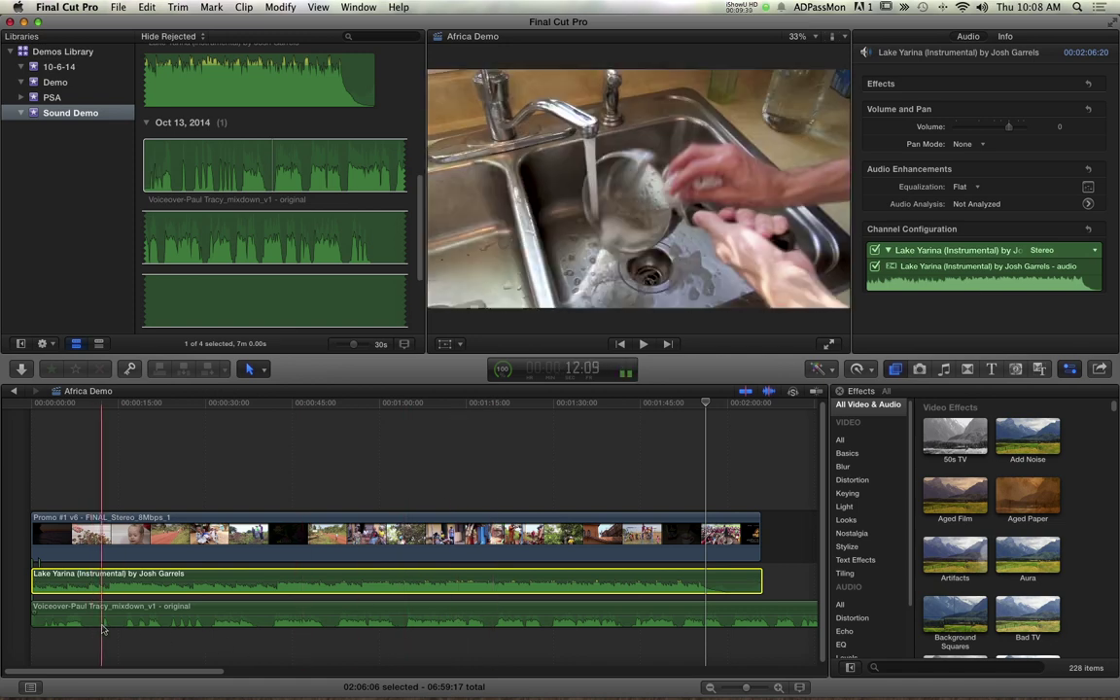
Trim the voiceover's opening and slide it earlier to start just after the music, then replay
key(space)
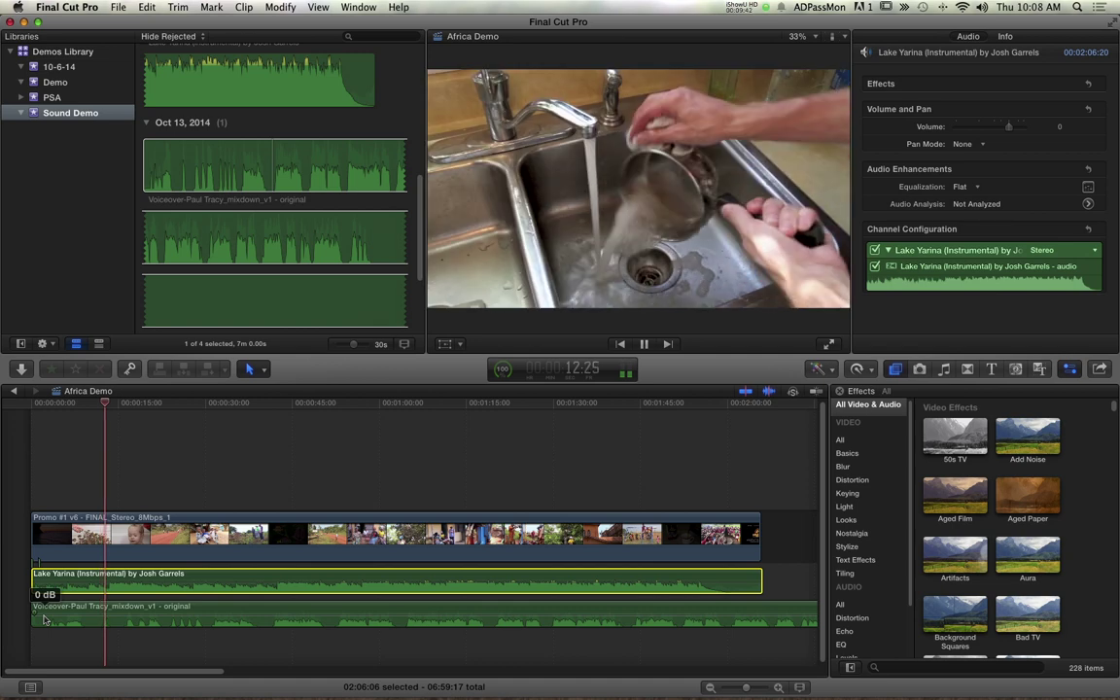
key(space)
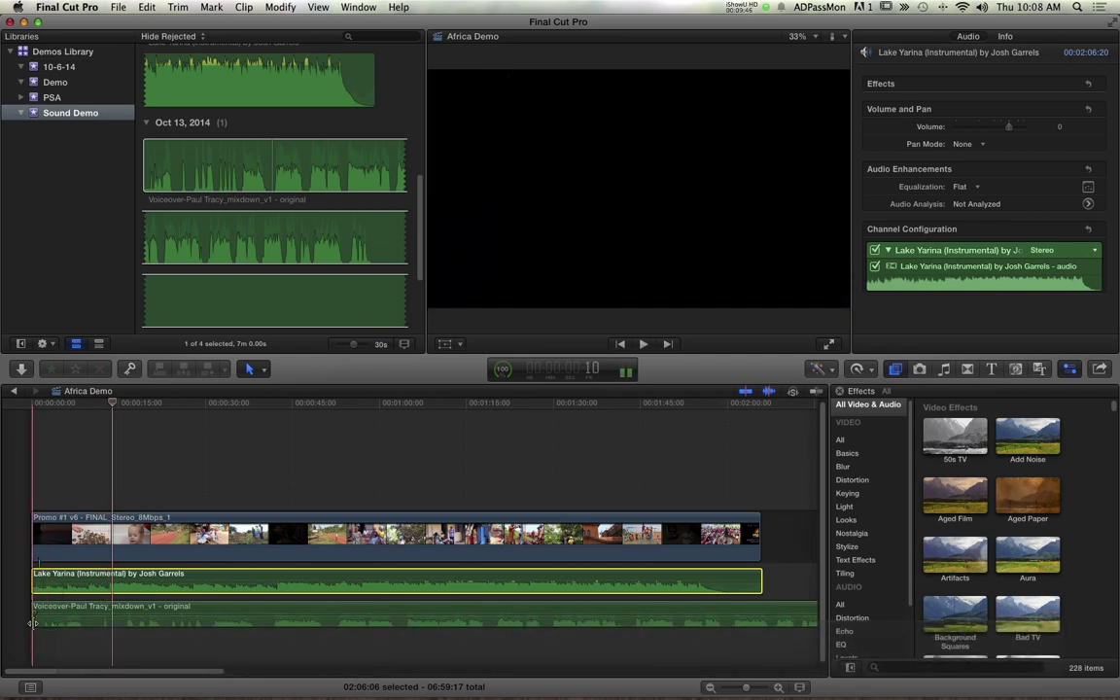
drag(34, 618, 97, 622)
mouse_move(231, 612)
mouse_down()
mouse_move(262, 613)
mouse_move(224, 612)
mouse_up()
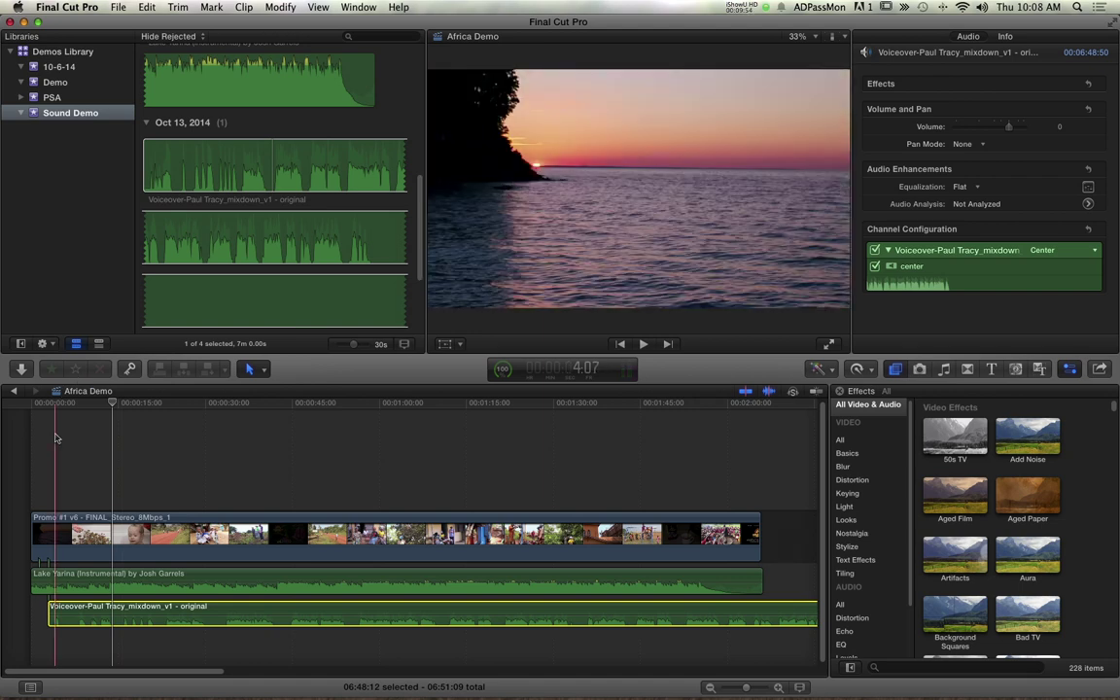
key(space)
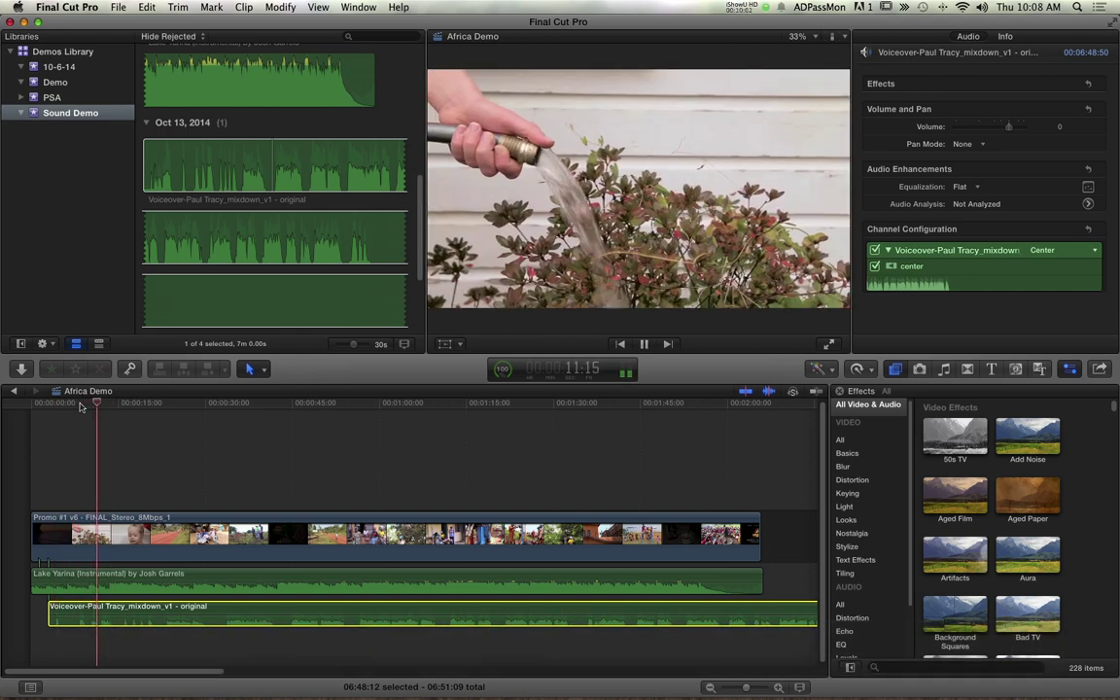
key(space)
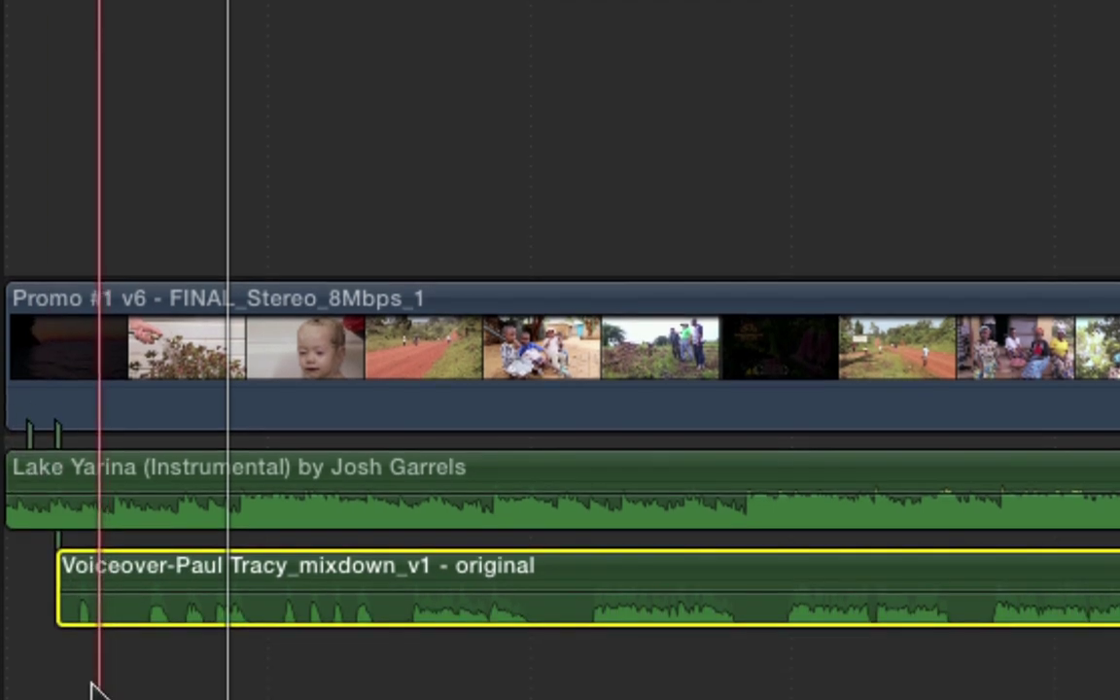
Boost the voiceover clip's volume line to 6 dB in the timeline
mouse_move(107, 586)
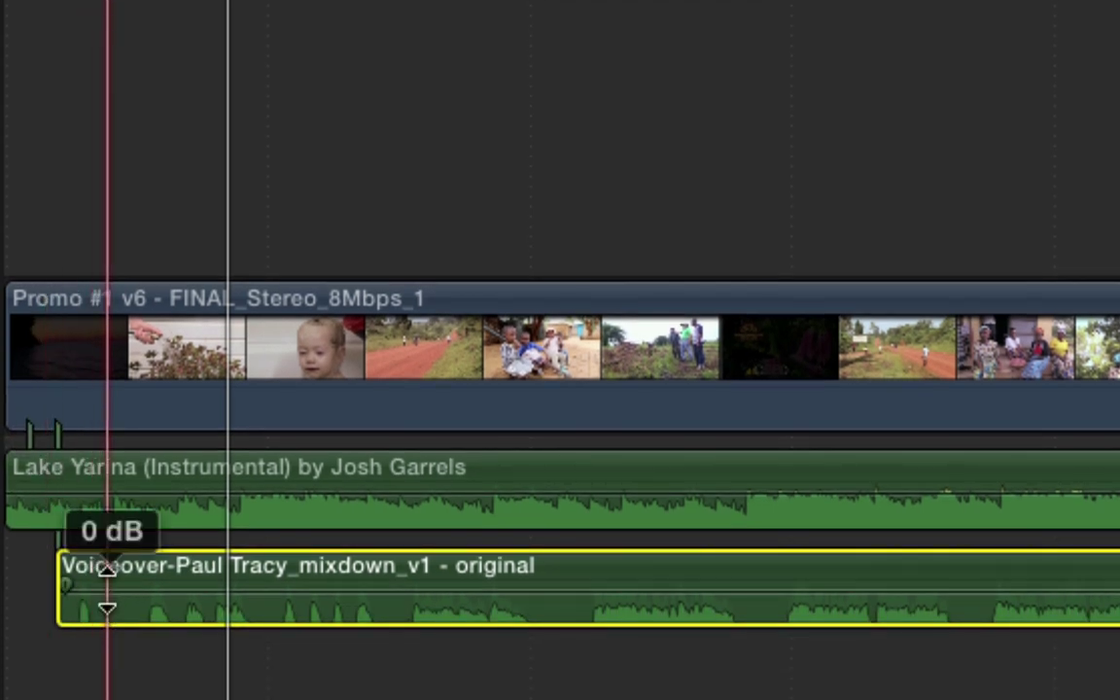
drag(107, 586, 105, 586)
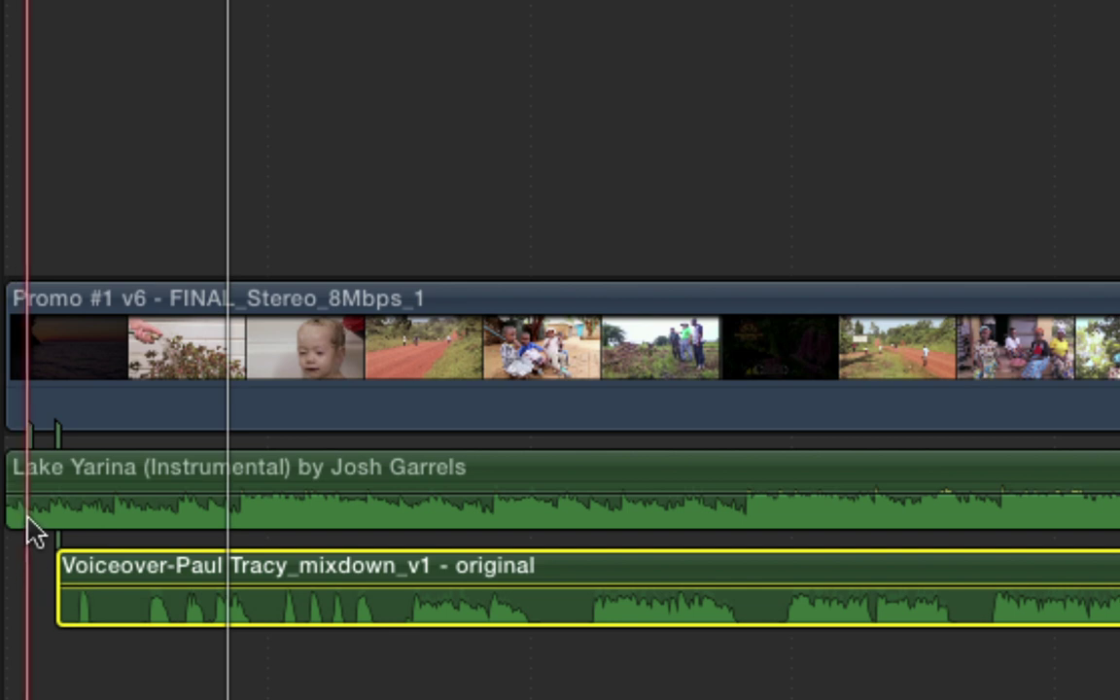
drag(27, 492, 27, 509)
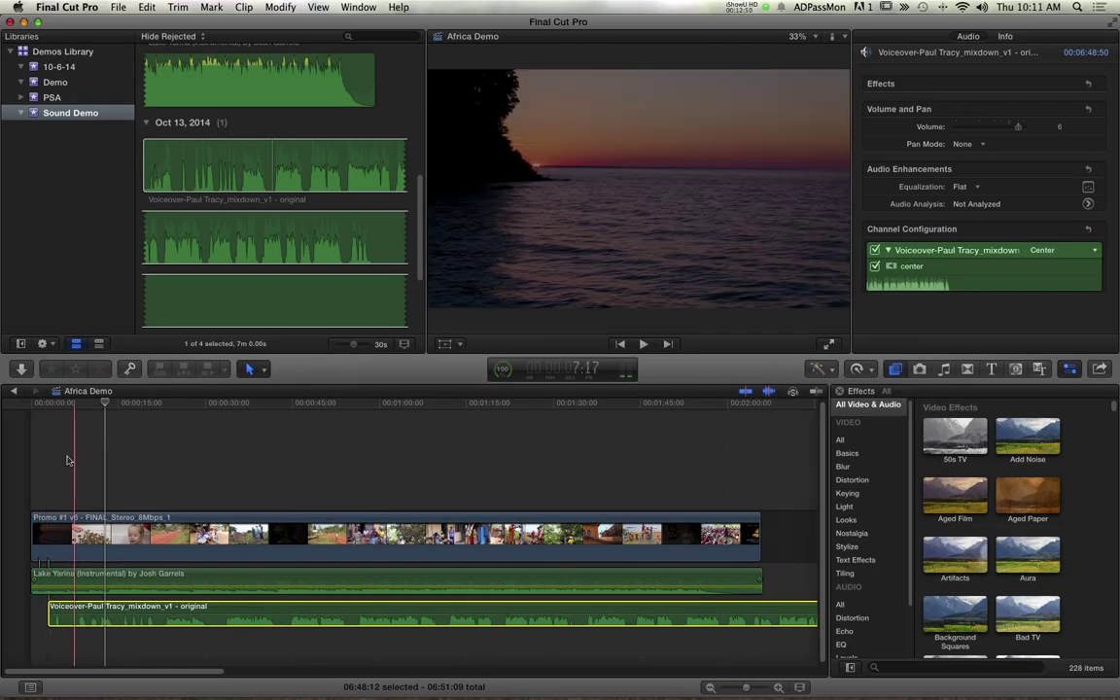
Play back from the start and near 1:10, then lower the Lake Yarina music volume
click(29, 404)
key(space)
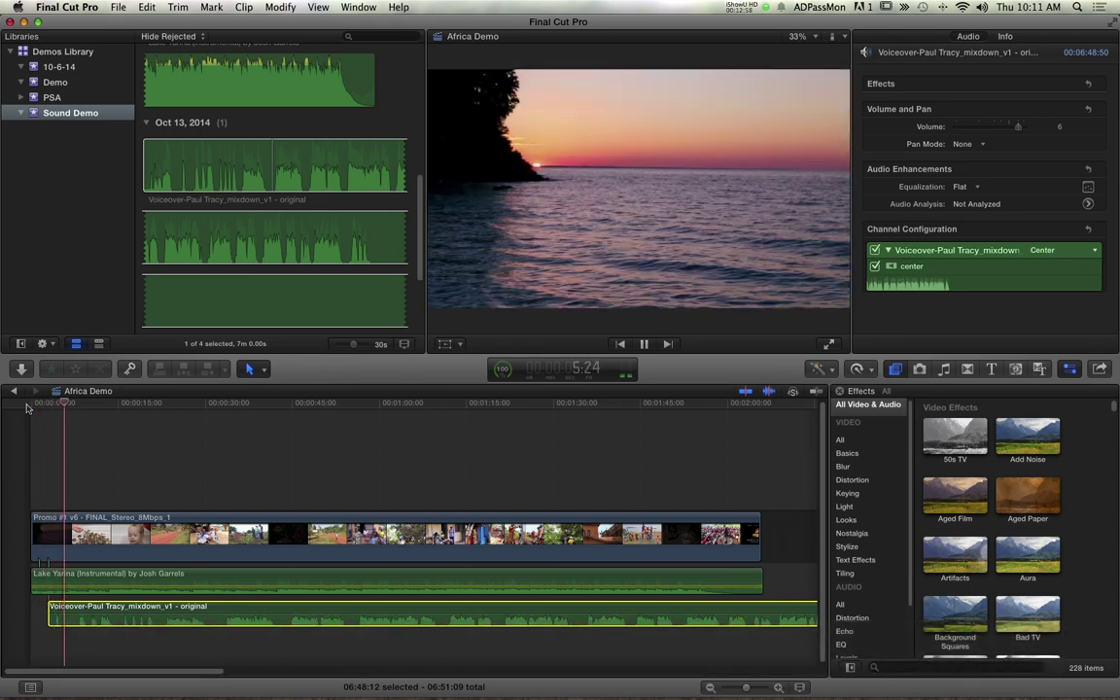
key(space)
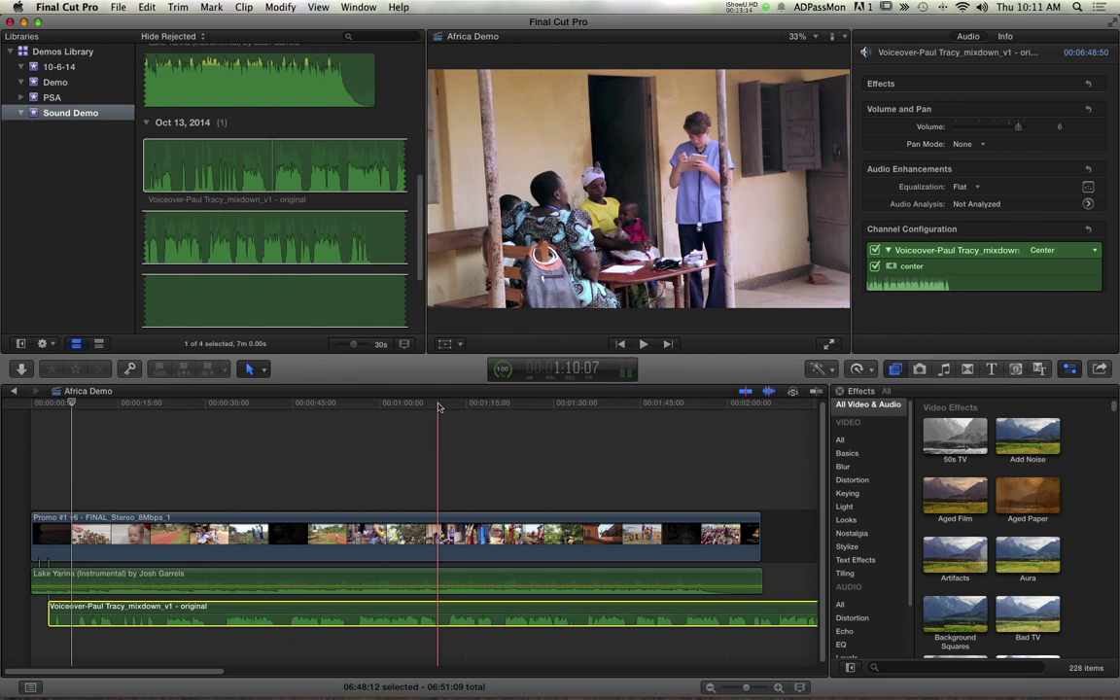
key(space)
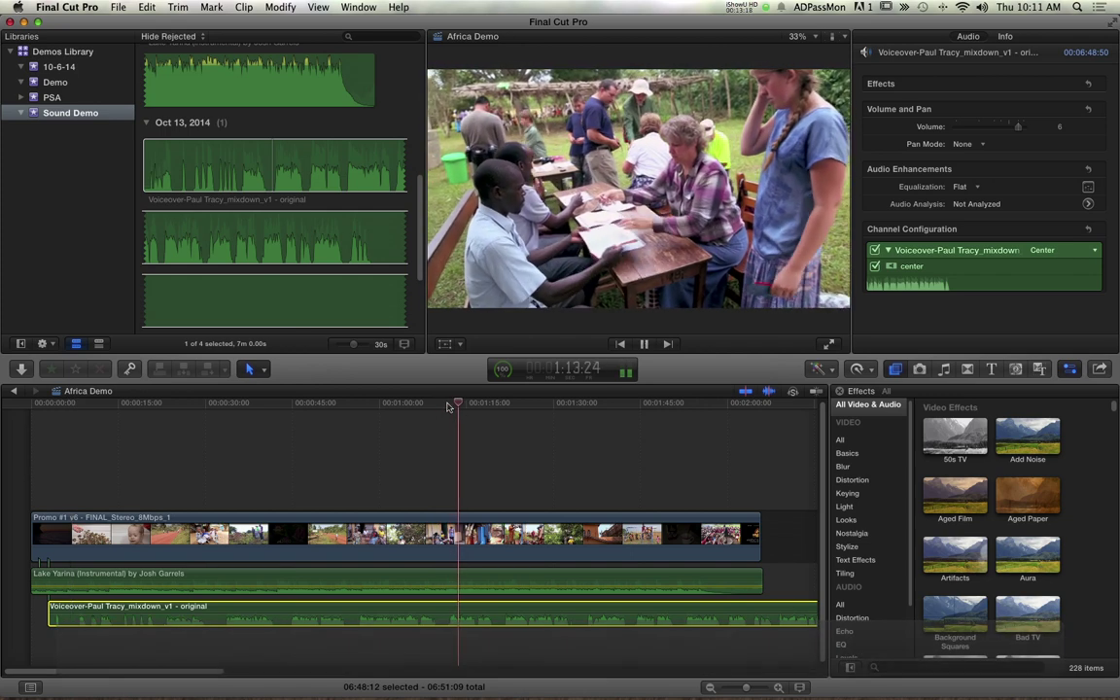
key(space)
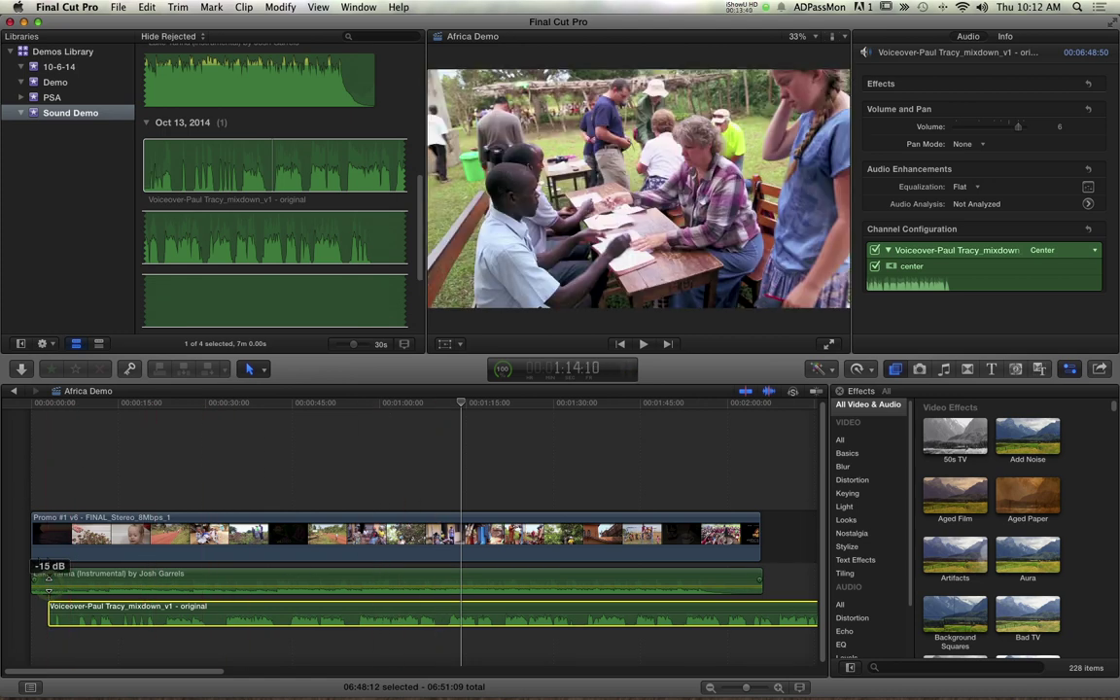
drag(47, 581, 52, 586)
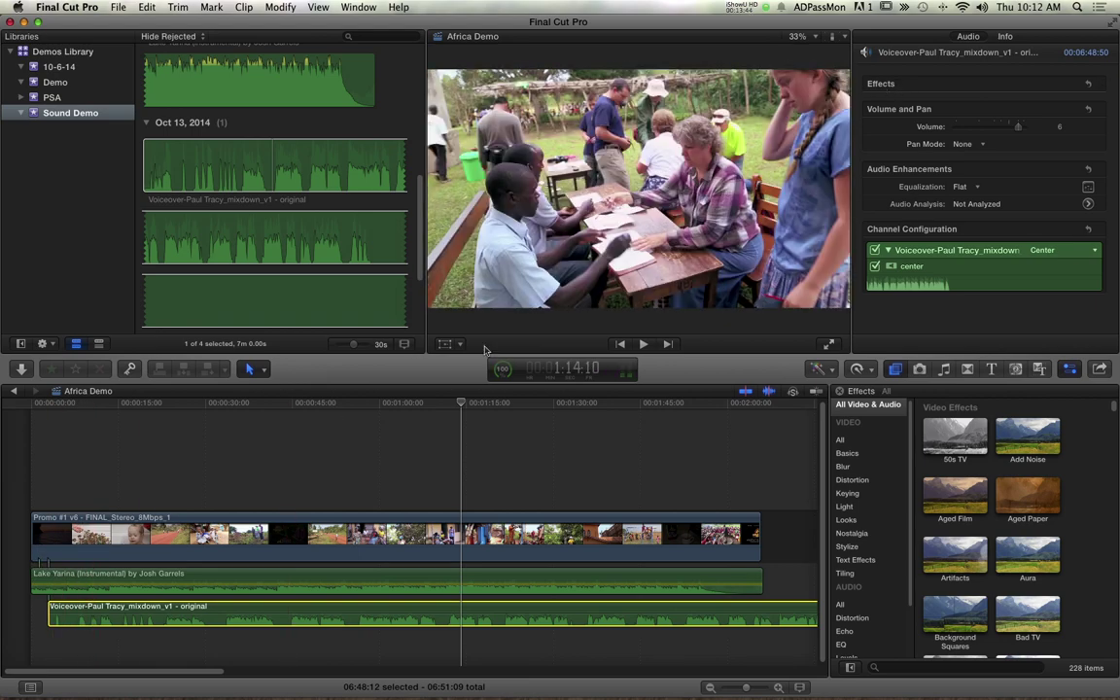
click(198, 573)
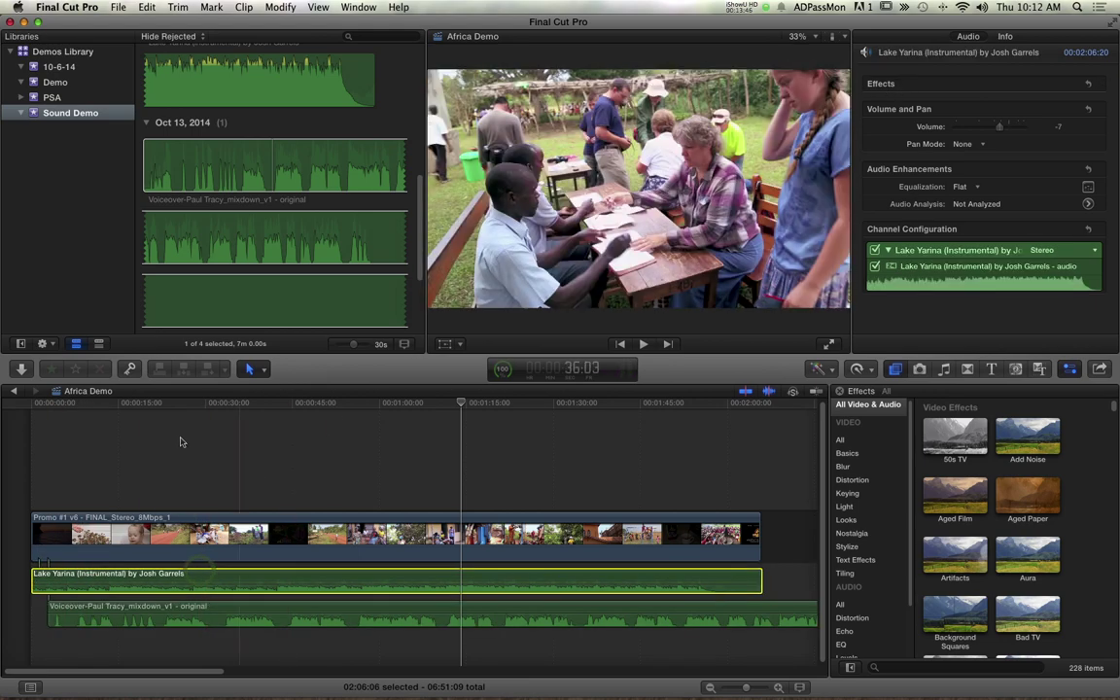
drag(108, 405, 81, 406)
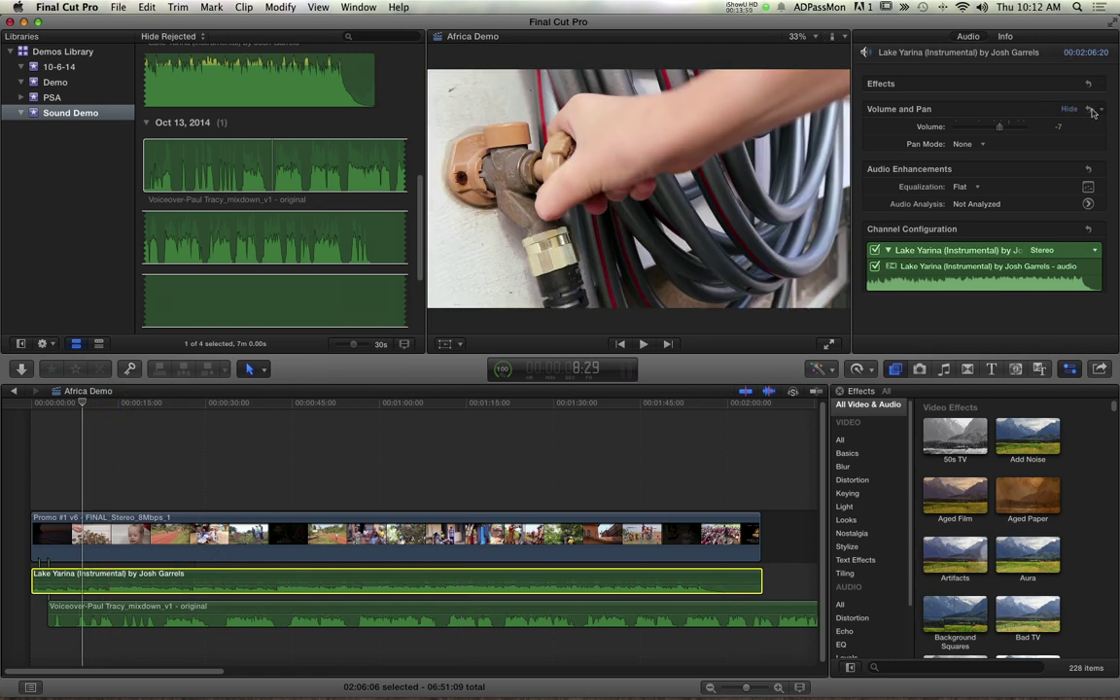
mouse_move(1085, 124)
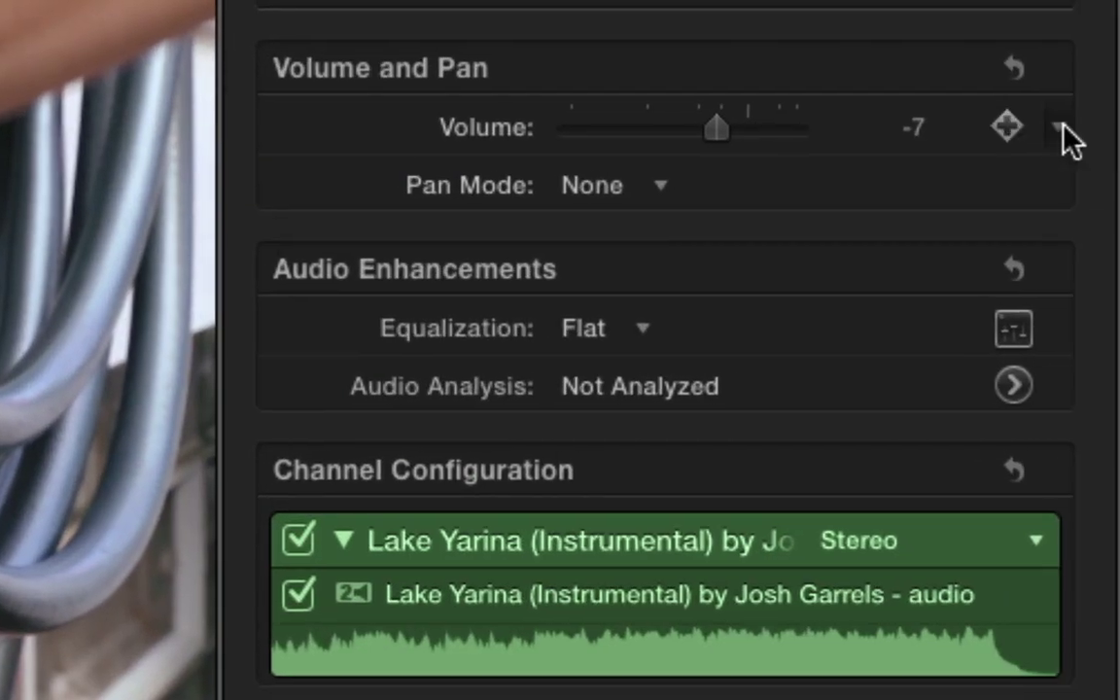
click(1007, 126)
click(1005, 126)
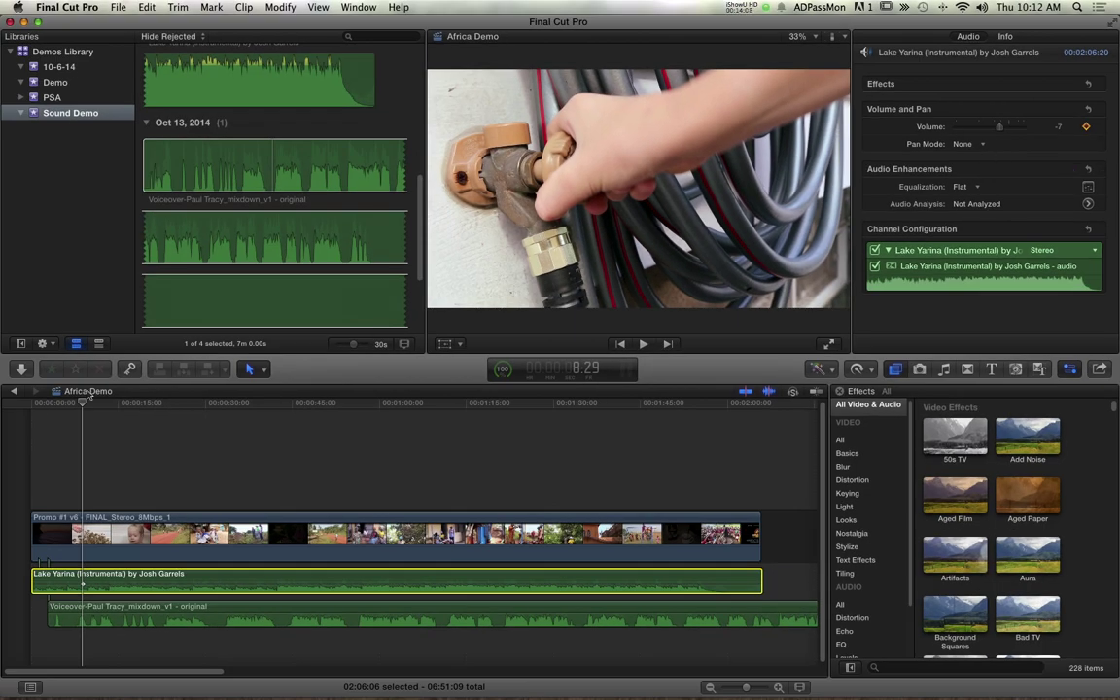
click(48, 406)
key(space)
key(space)
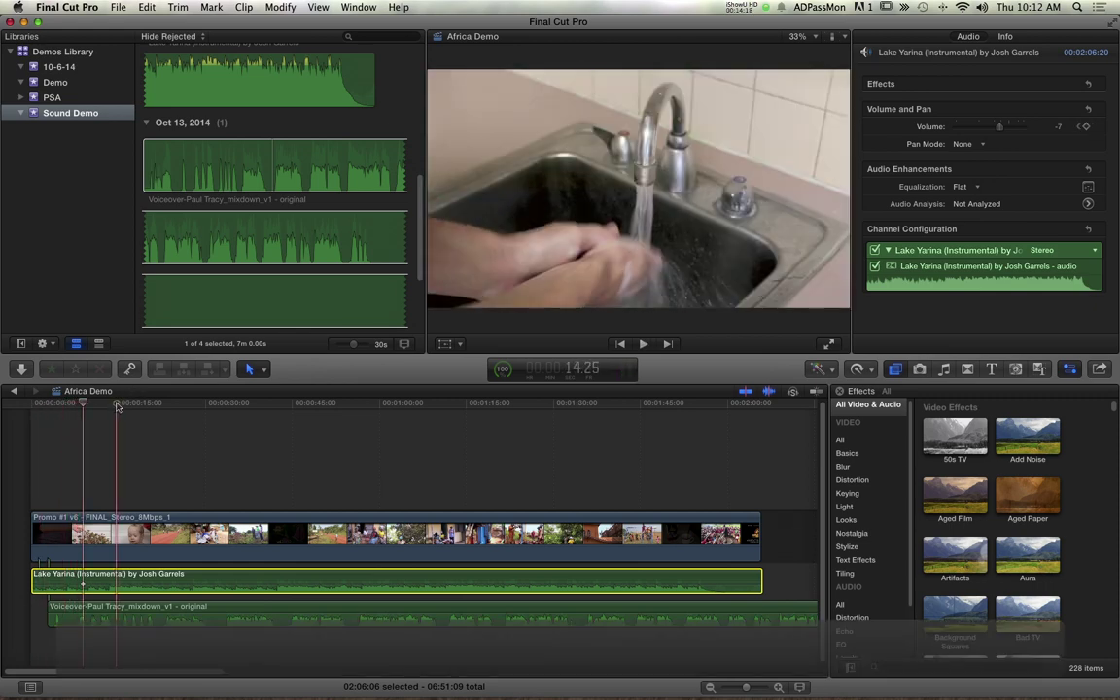
click(116, 403)
click(144, 403)
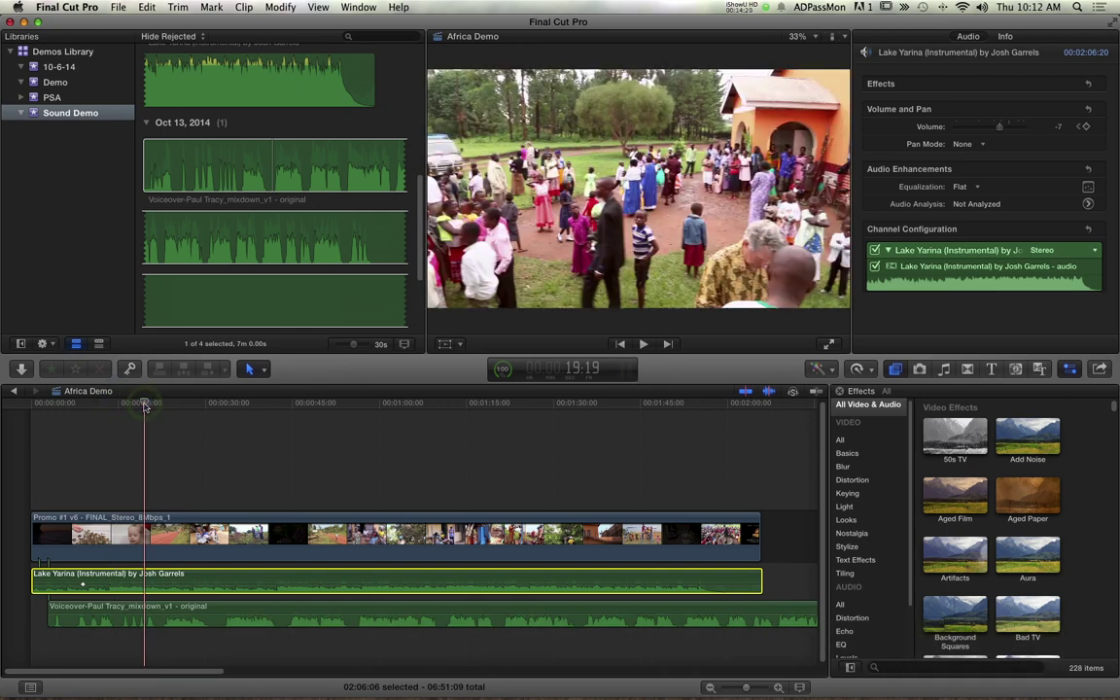
key(space)
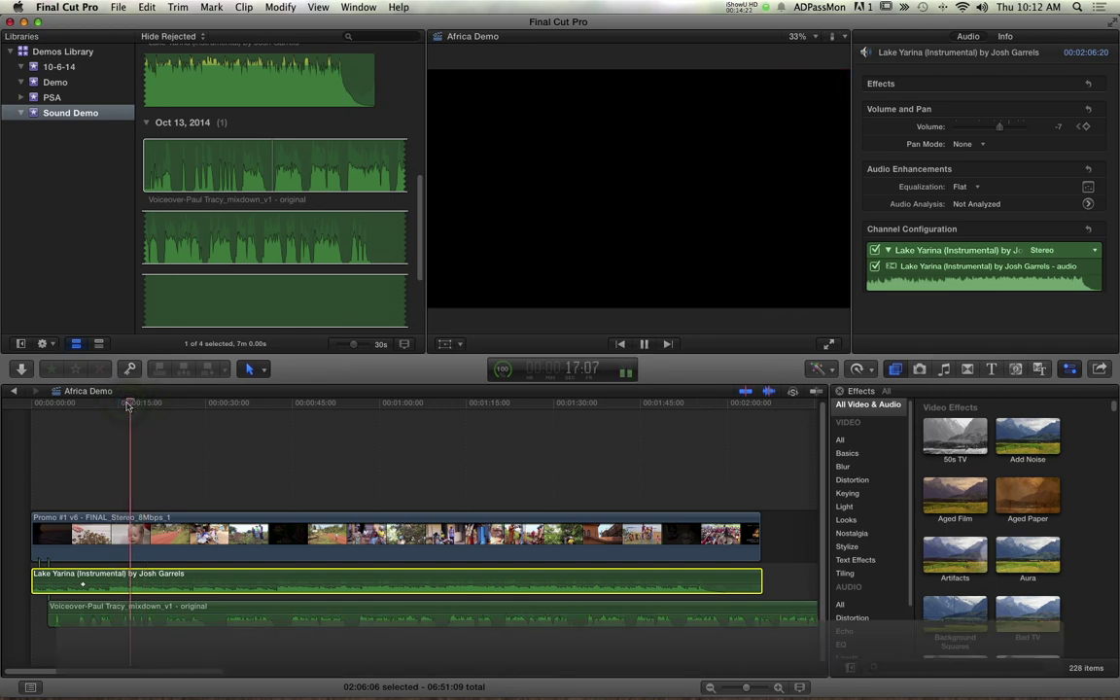
key(space)
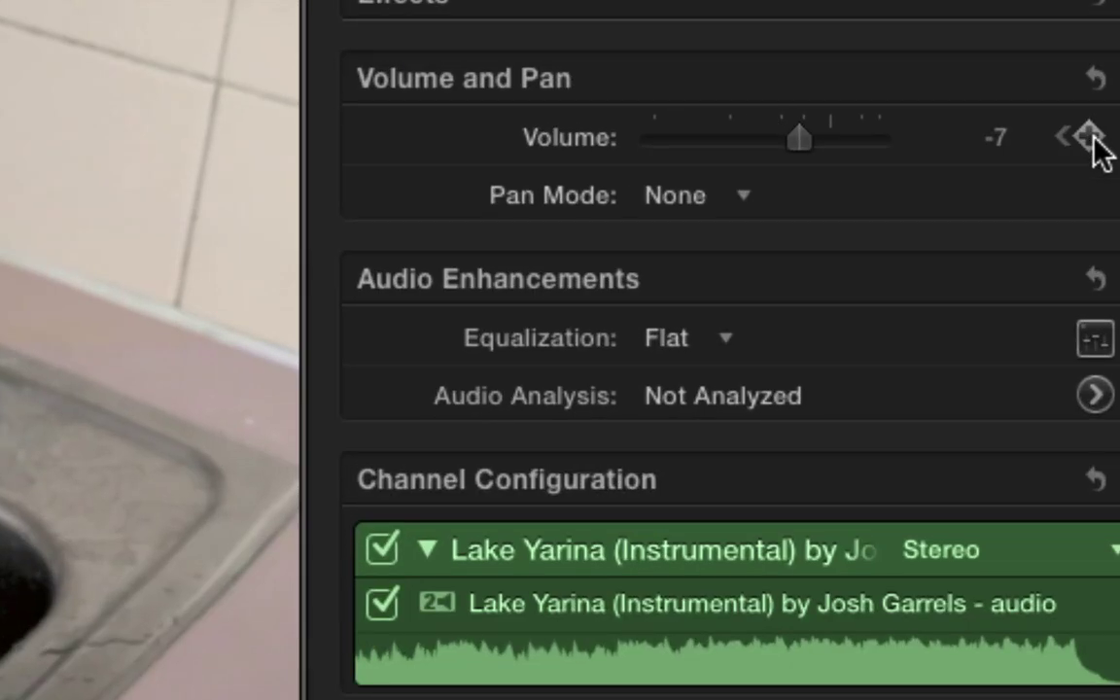
Add a second Lake Yarina volume keyframe at -12 dB and play back from about 8 seconds
click(1086, 128)
drag(803, 144, 787, 143)
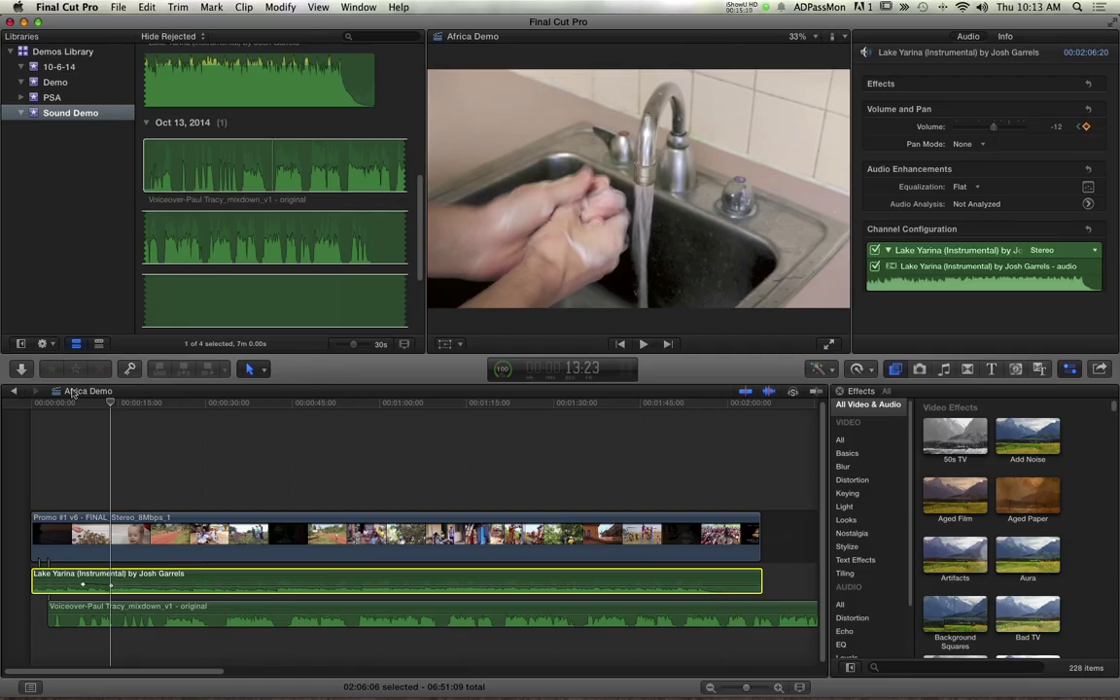
click(78, 404)
key(space)
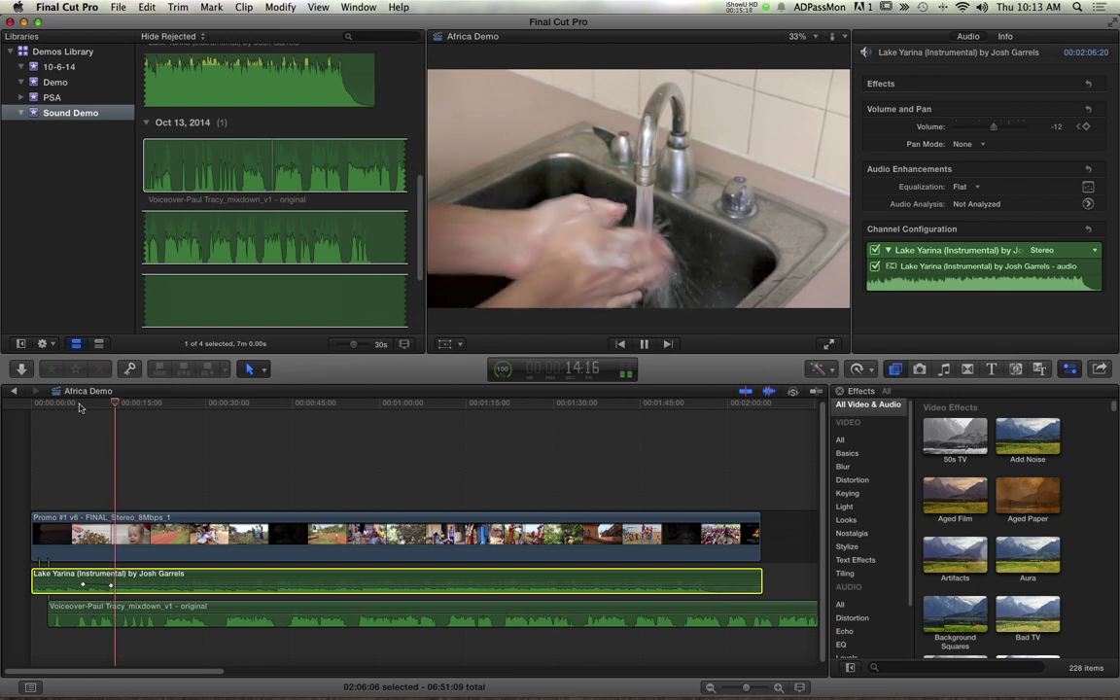
key(space)
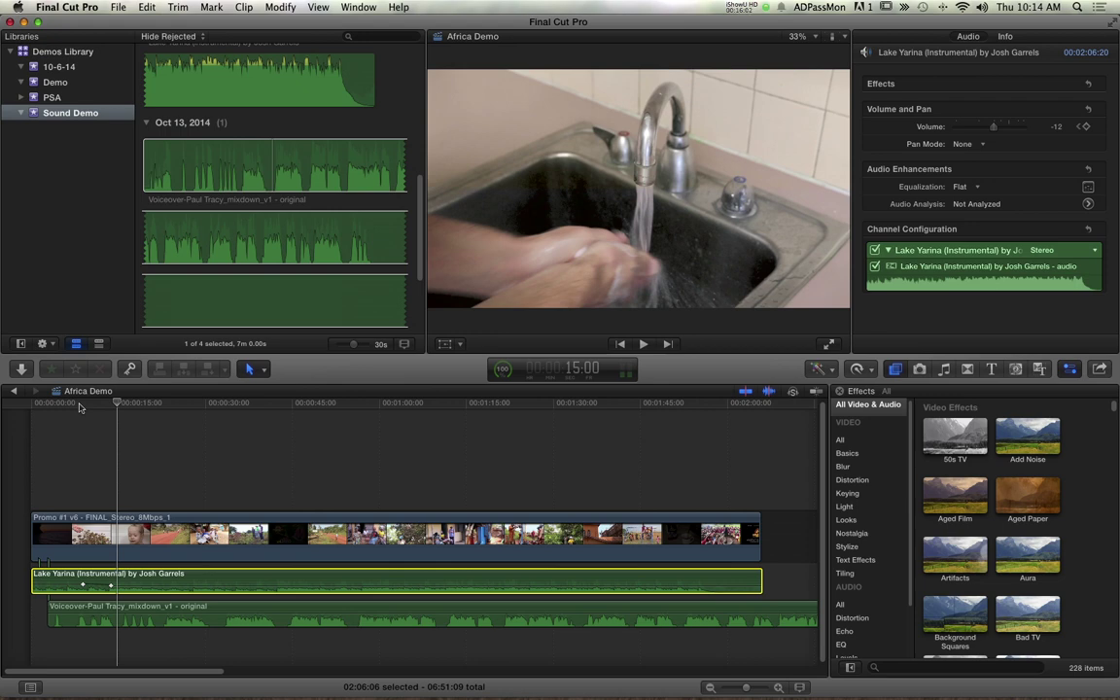
Show the audio meters and park the playhead near 20 seconds with the music deselected
click(355, 7)
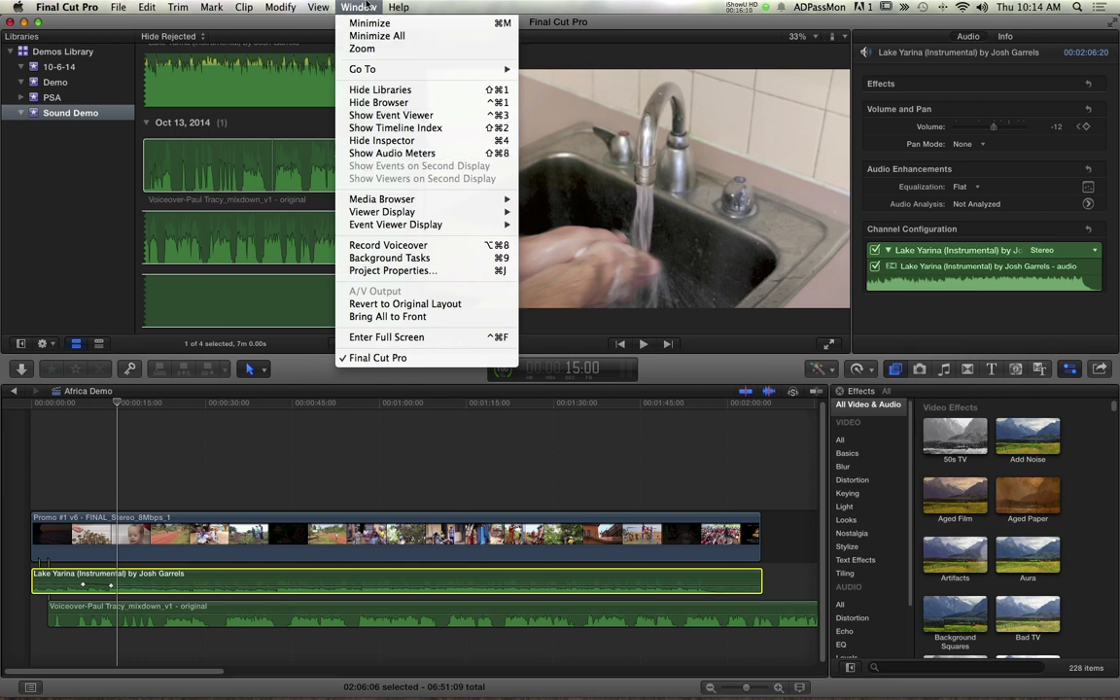
click(409, 153)
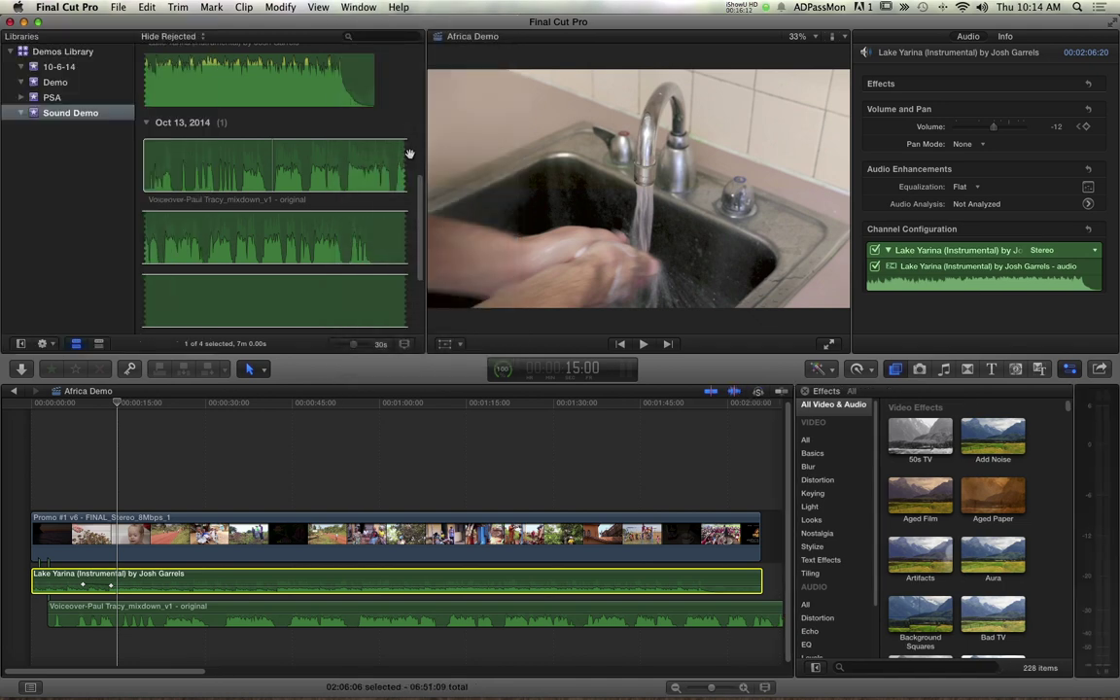
click(1009, 432)
click(146, 580)
click(146, 406)
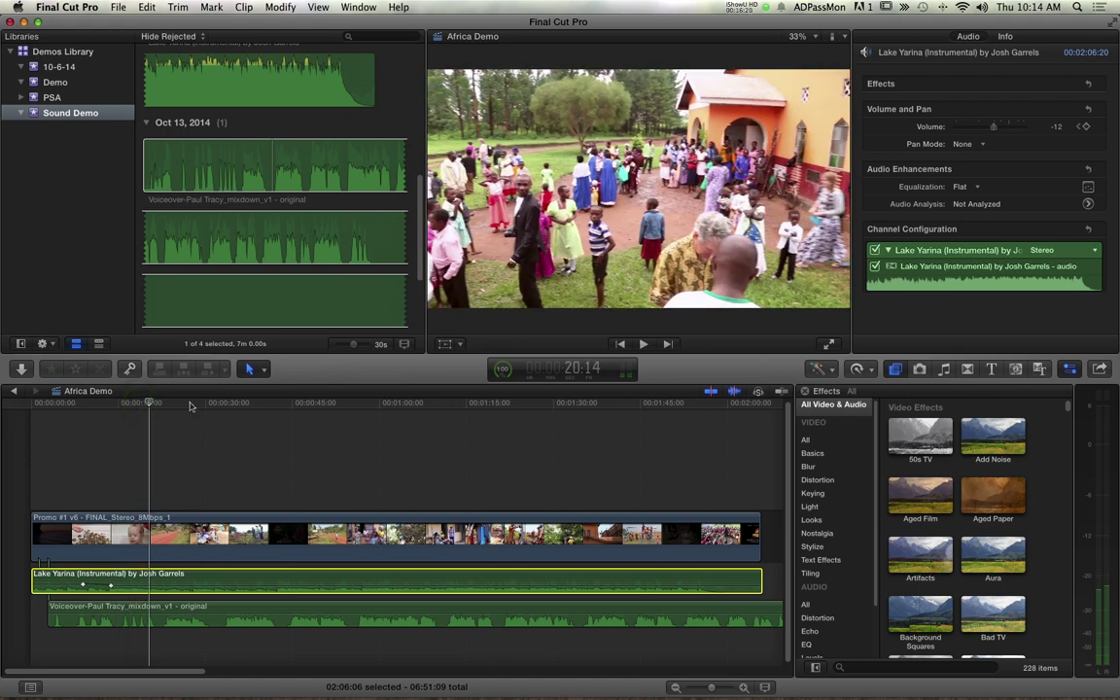
click(1097, 472)
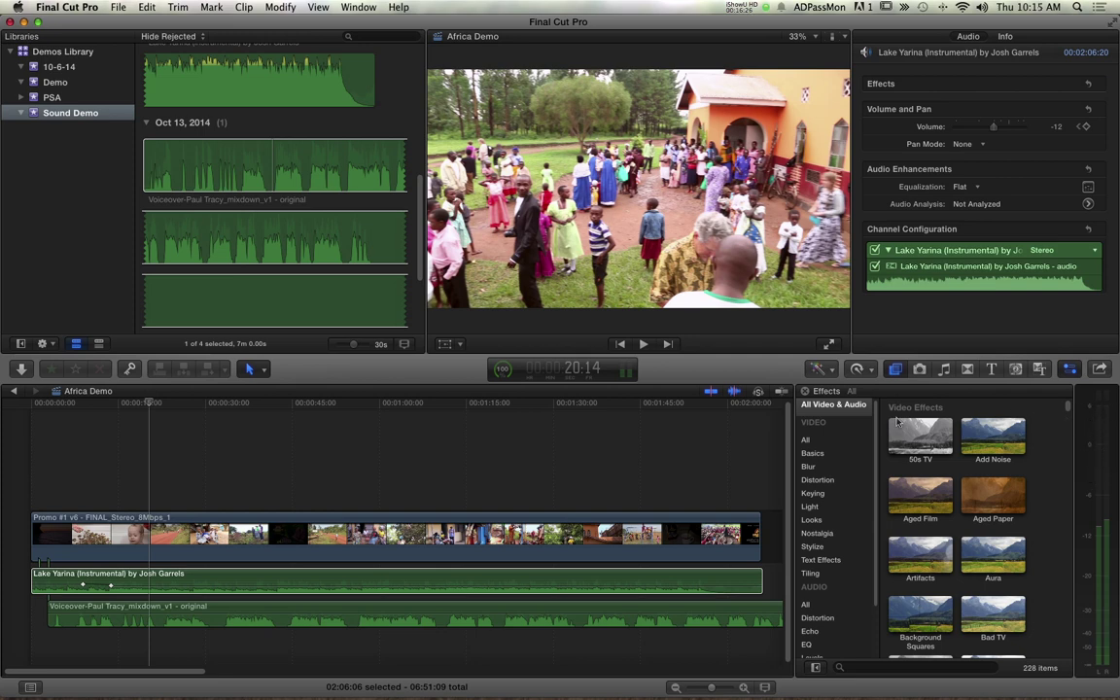
key(space)
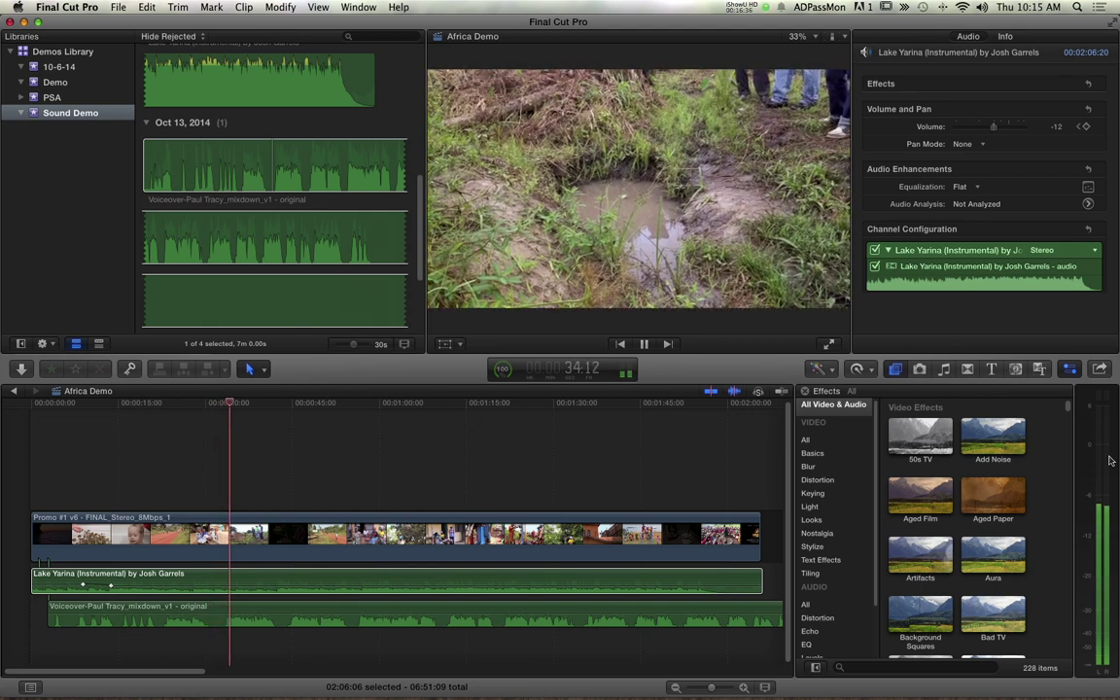
key(space)
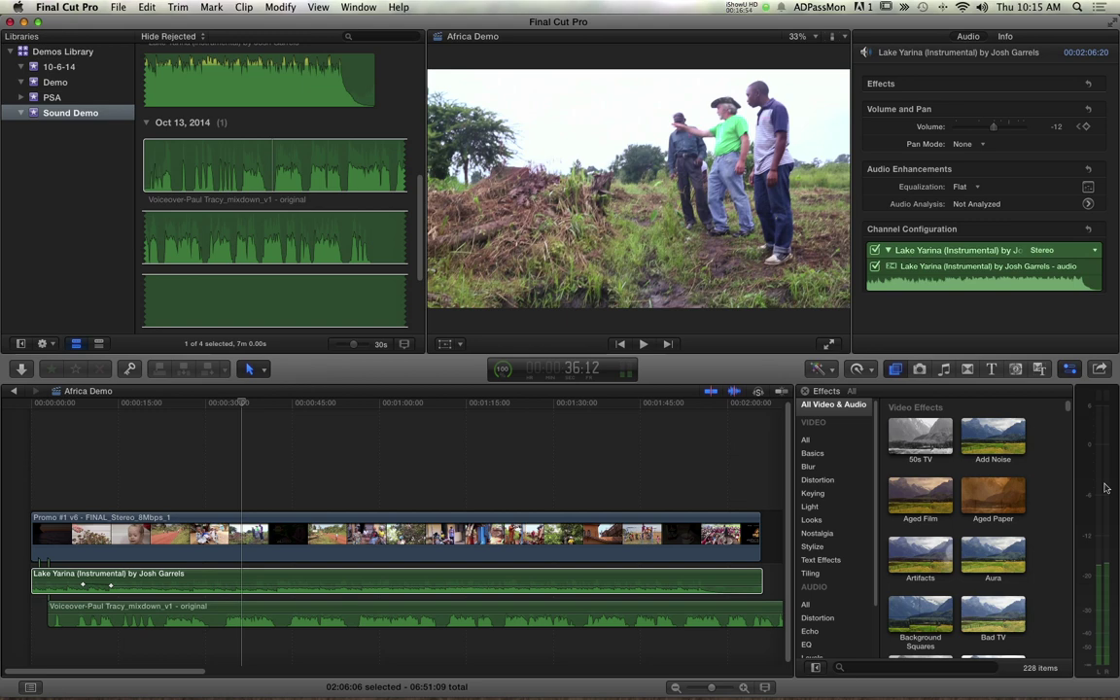
click(439, 480)
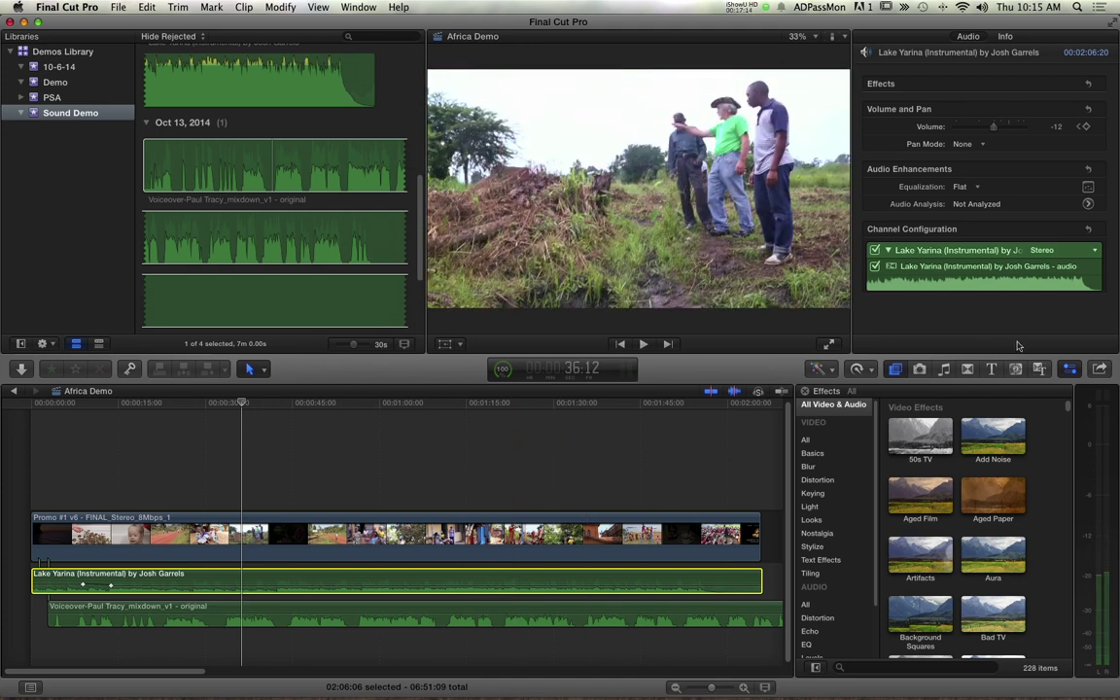
click(1005, 36)
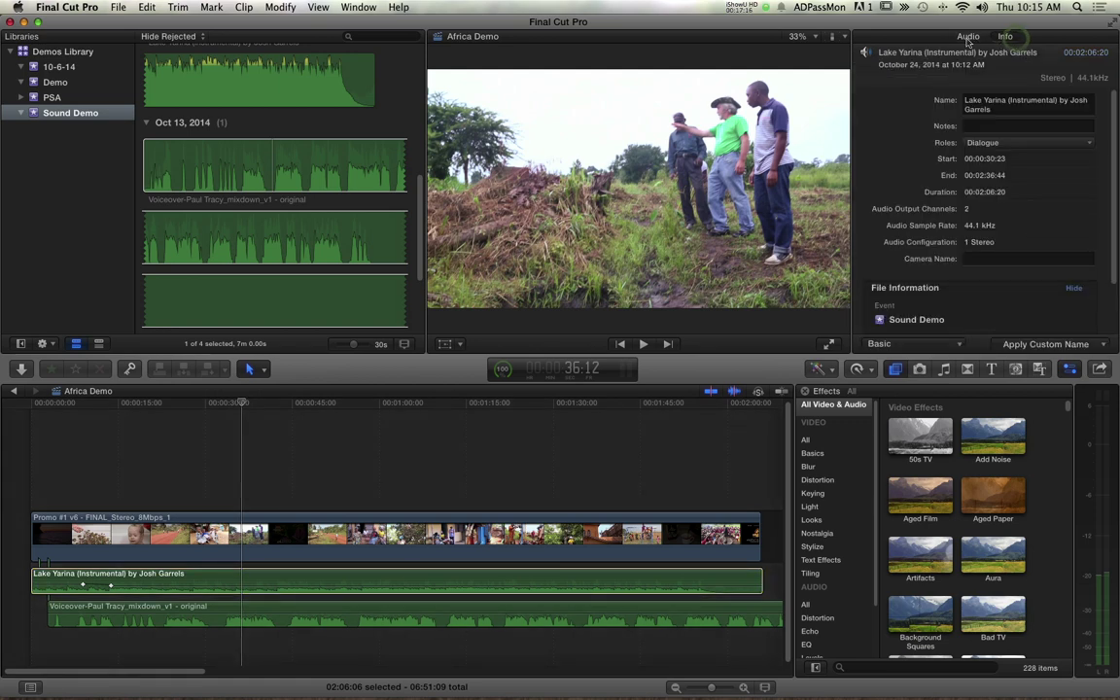
click(967, 37)
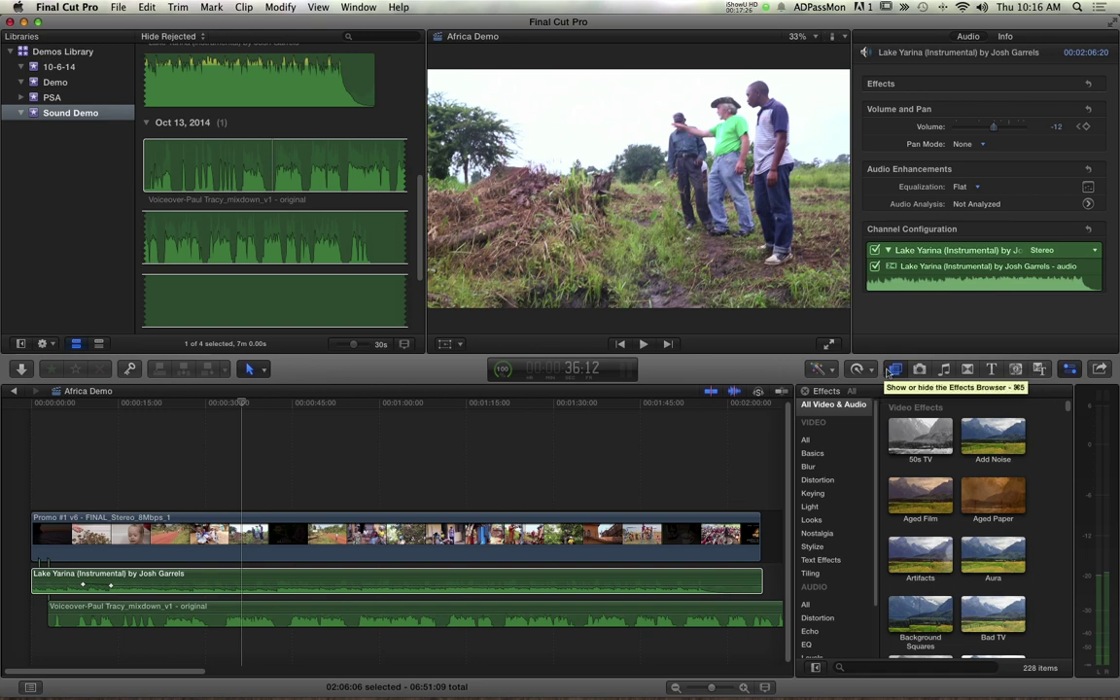
click(557, 581)
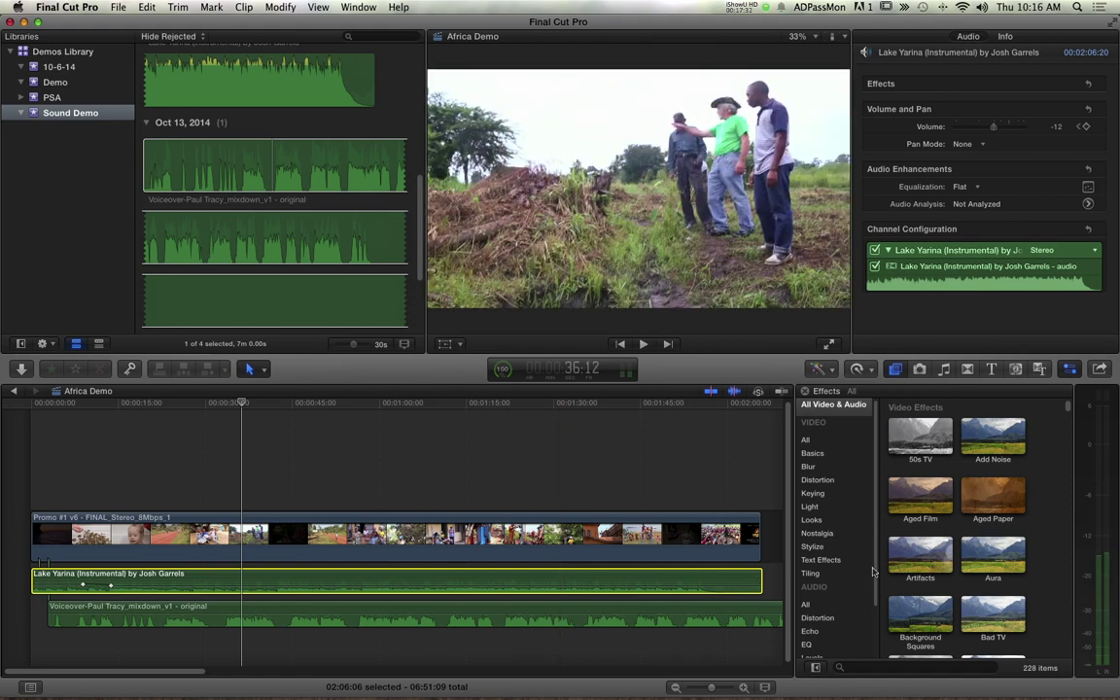
Scroll the Effects browser categories past EQ to list the Spaces reverbs, including Space Designer
drag(874, 573, 874, 617)
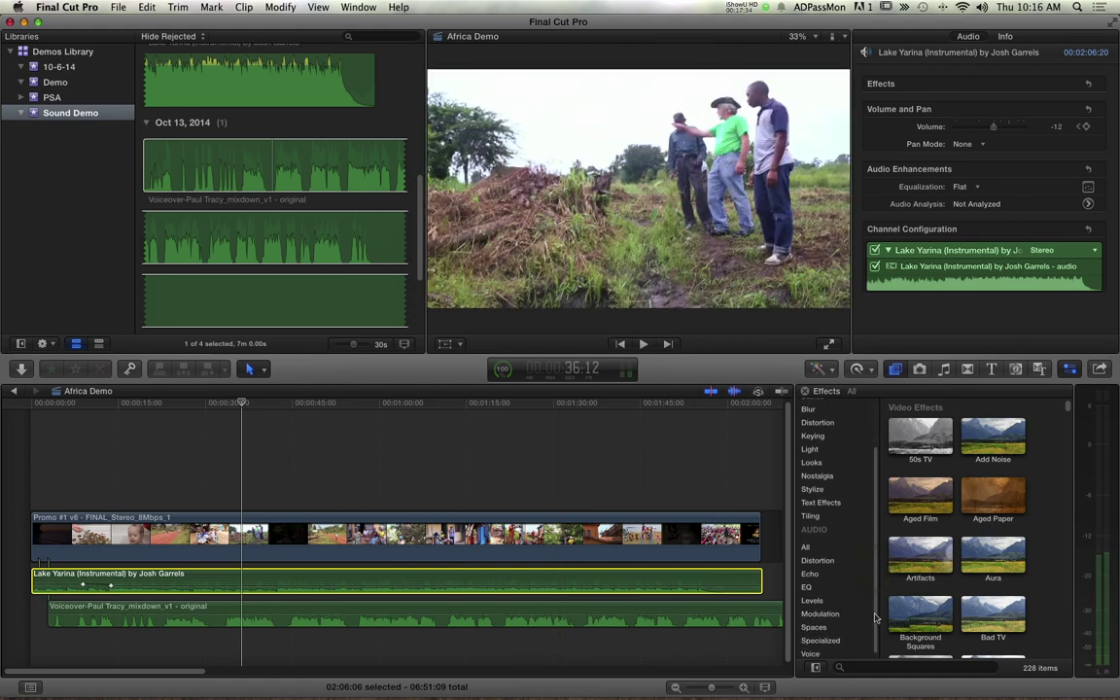
drag(874, 614, 874, 627)
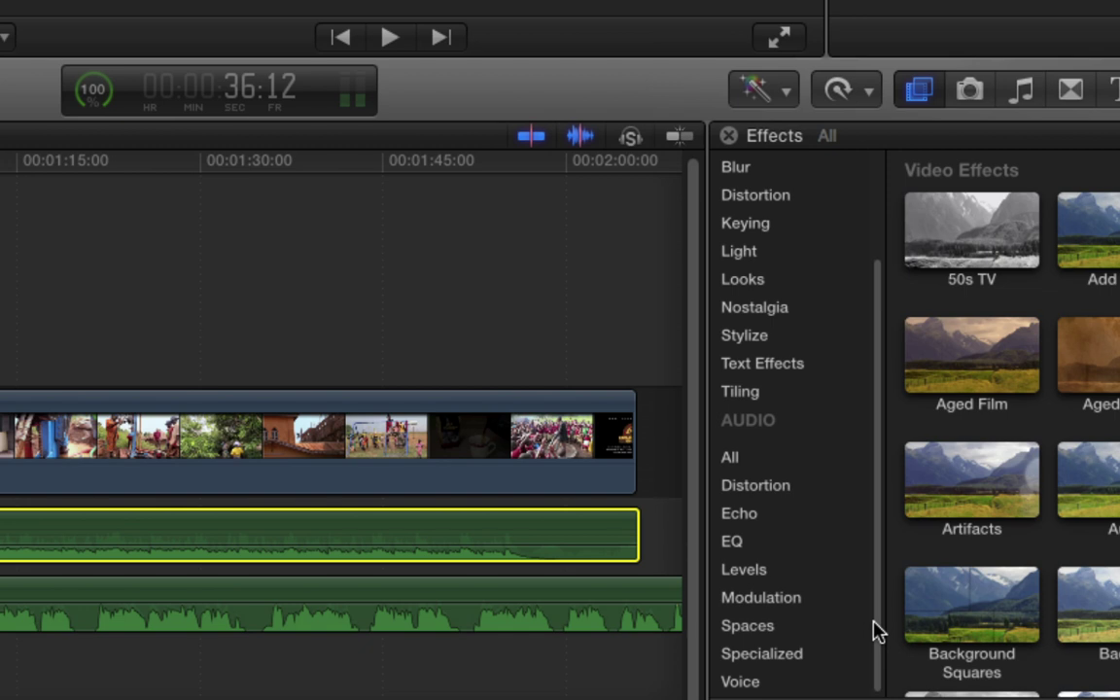
click(732, 544)
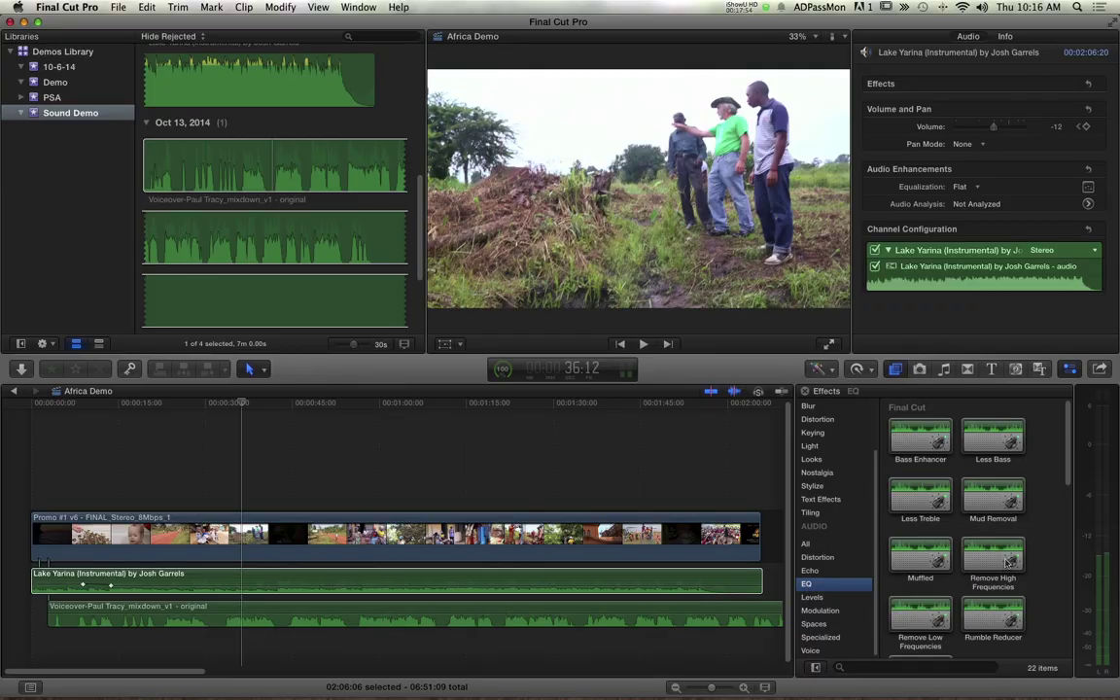
scroll(1007, 562, down, 3)
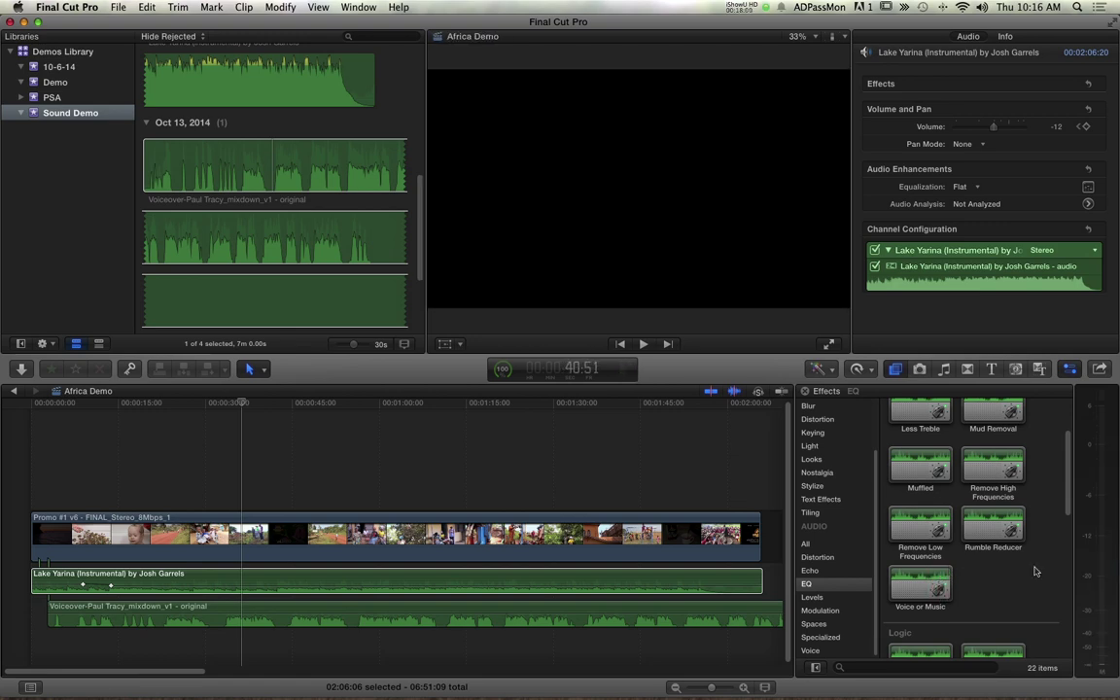
scroll(1011, 569, up, 1)
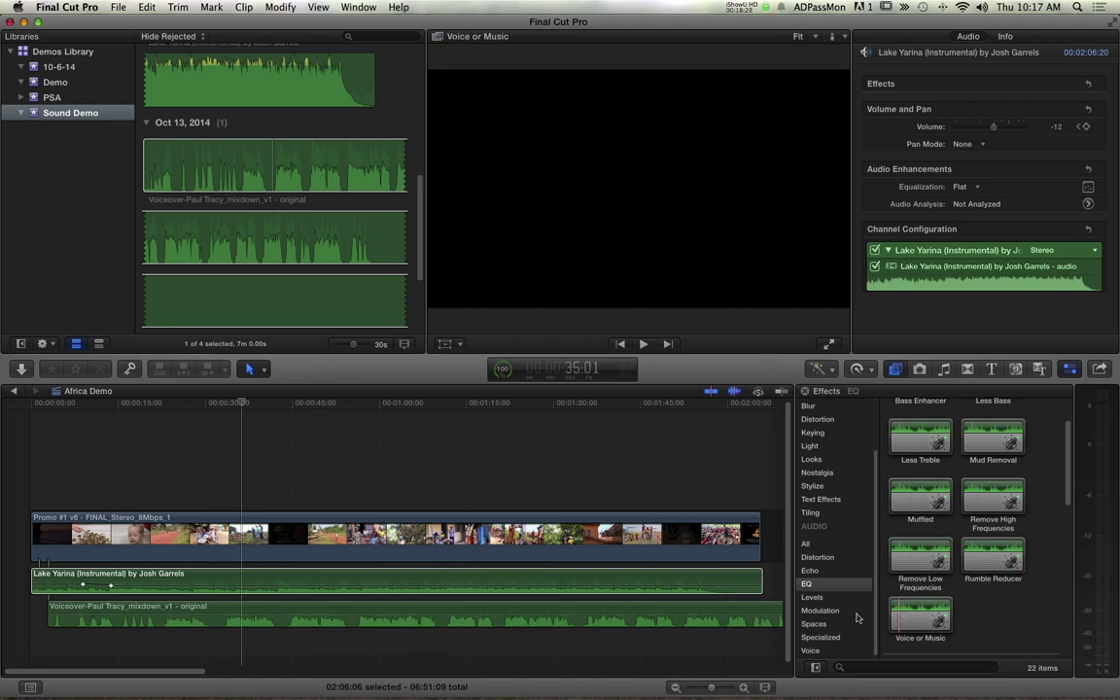
click(818, 626)
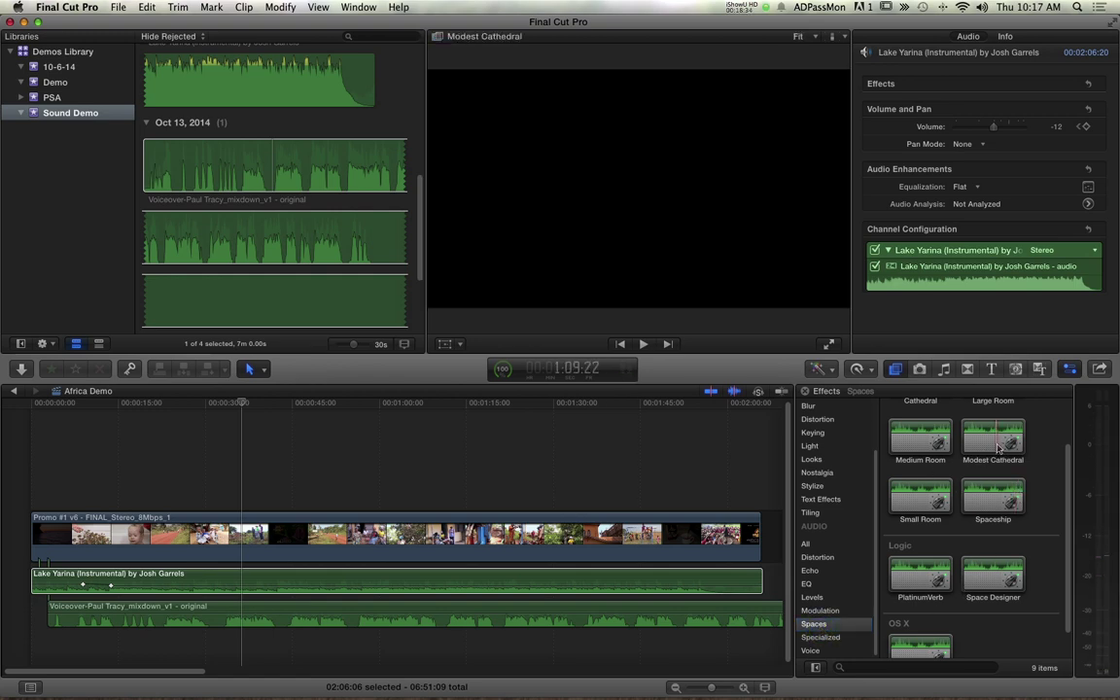
Drag Space Designer onto the voiceover and pull the music's volume keyframe down to silence
scroll(1069, 497, down, 2)
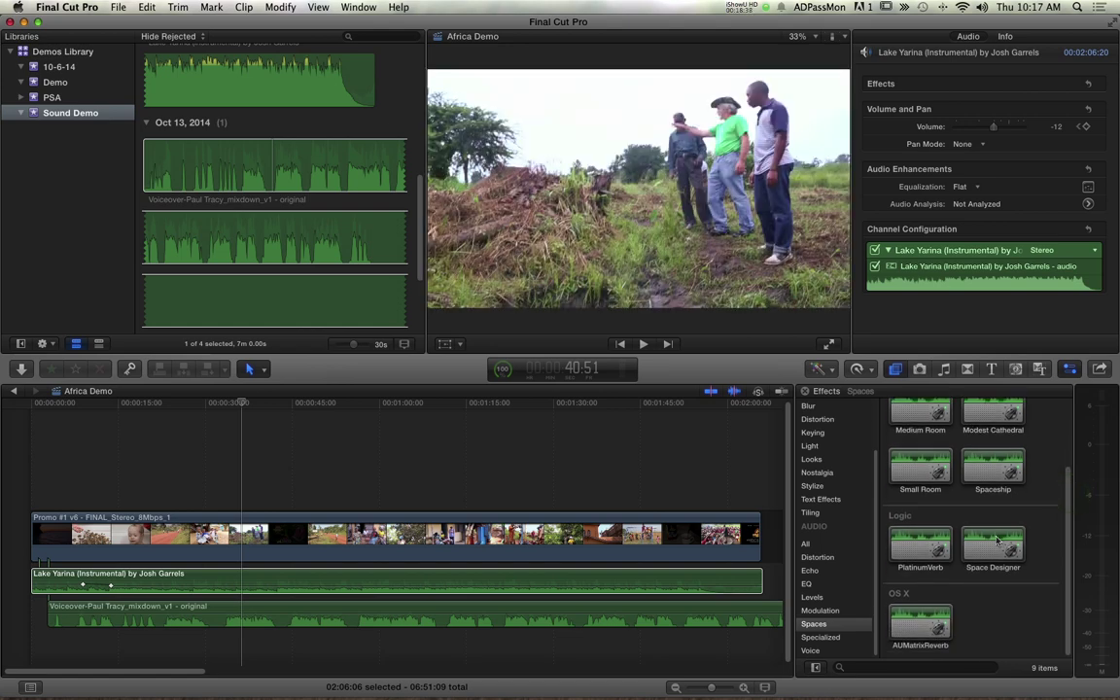
drag(996, 541, 256, 614)
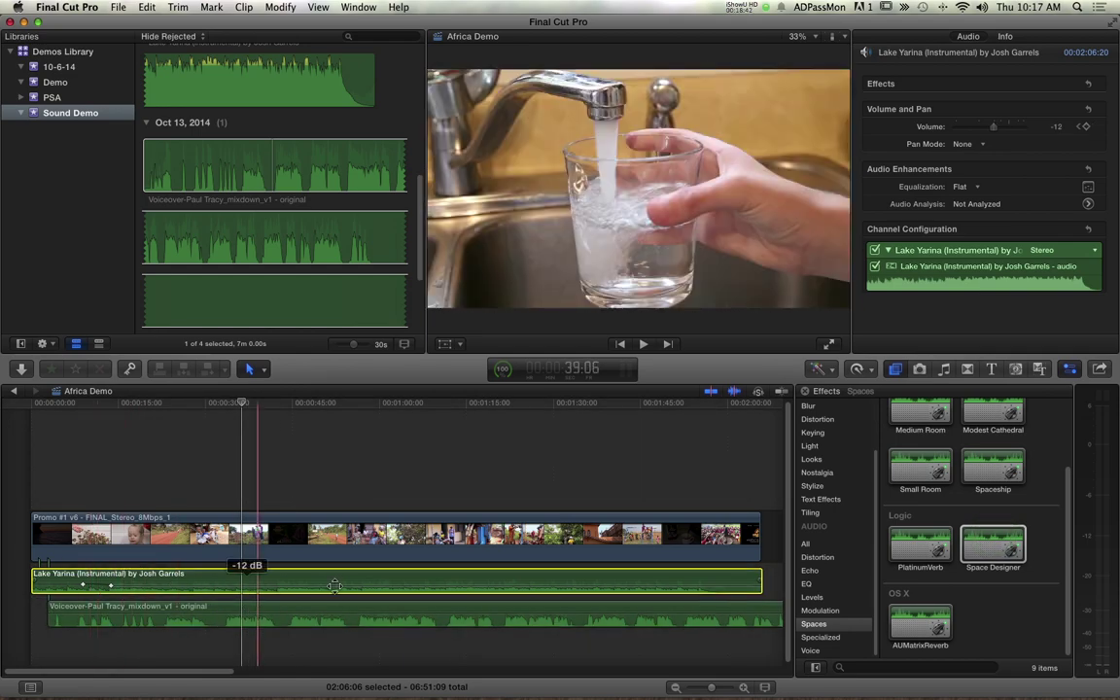
alt+click(112, 585)
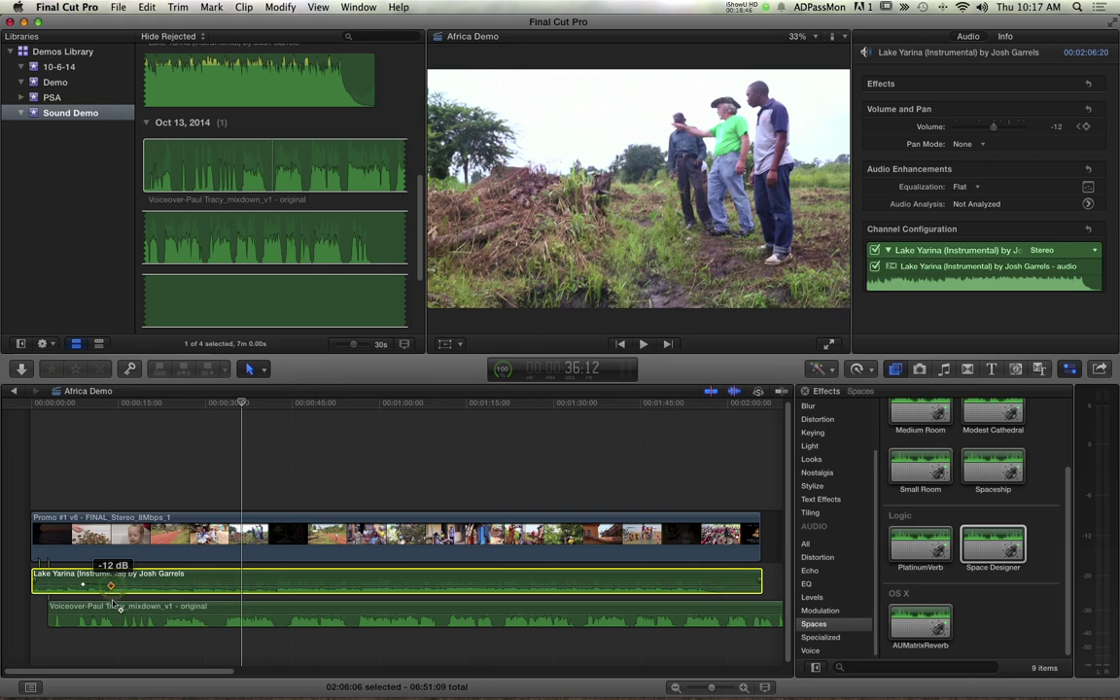
drag(111, 585, 115, 632)
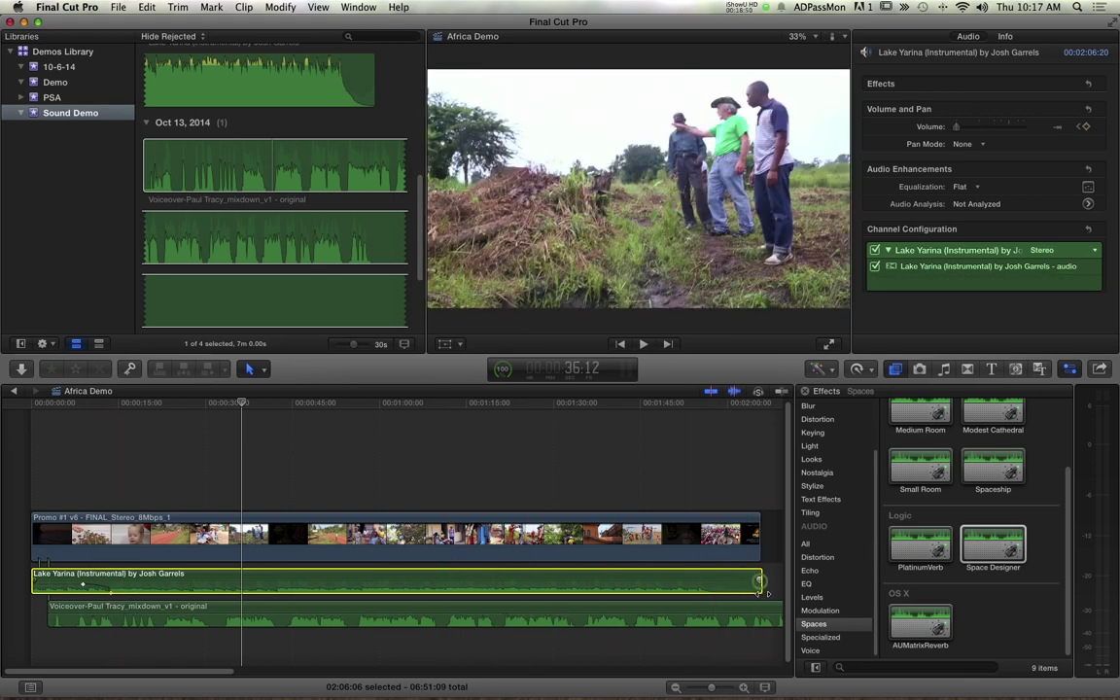
Select the voiceover clip on the timeline
scroll(132, 480, right, 1)
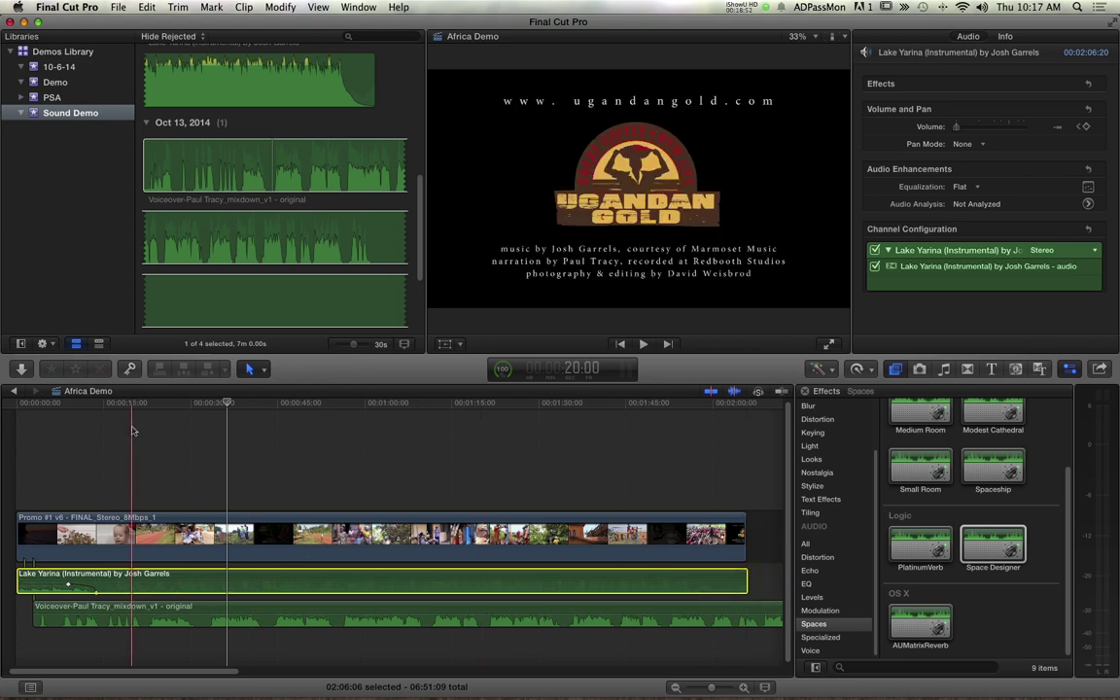
scroll(175, 476, left, 2)
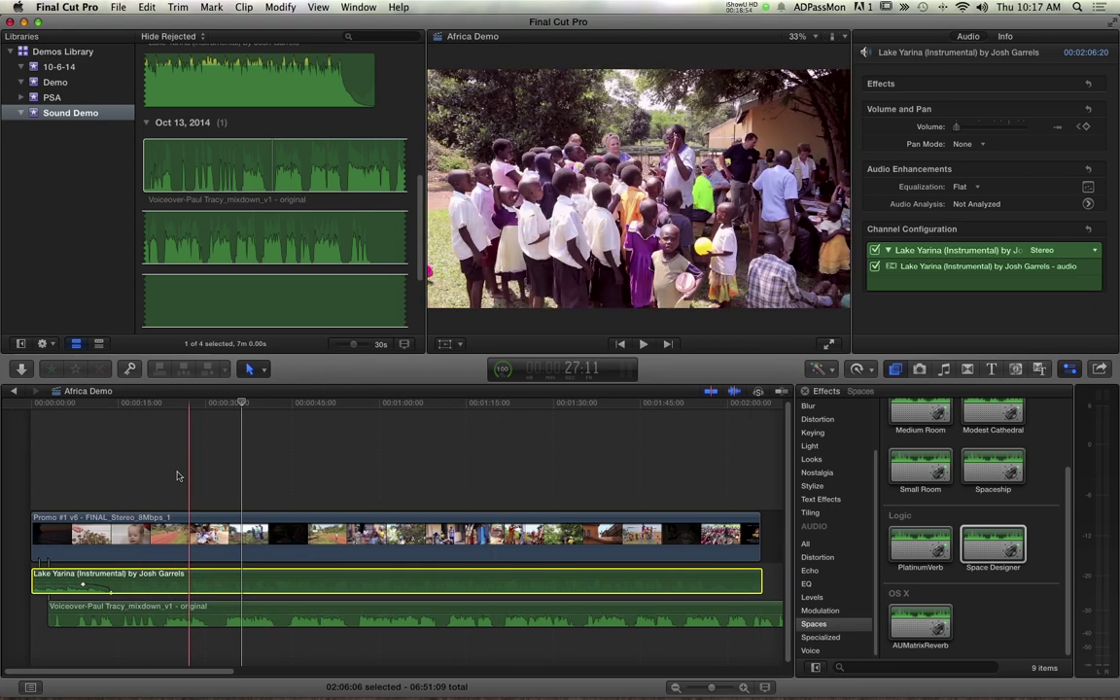
click(380, 613)
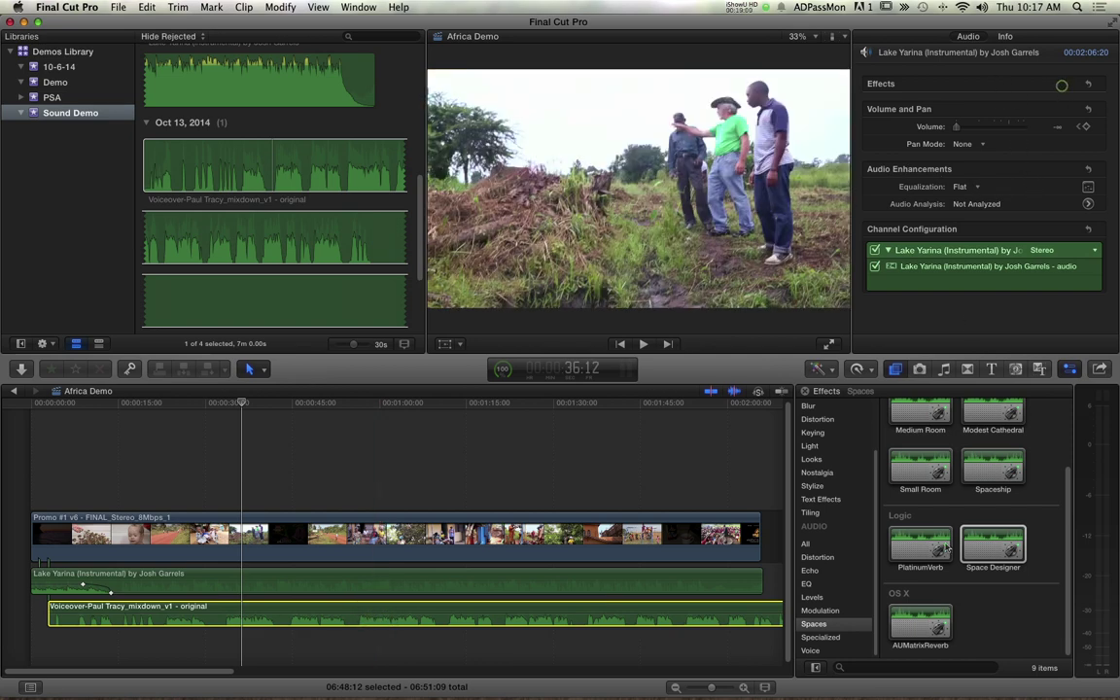
Apply the Space Designer reverb to the selected voiceover clip
click(414, 612)
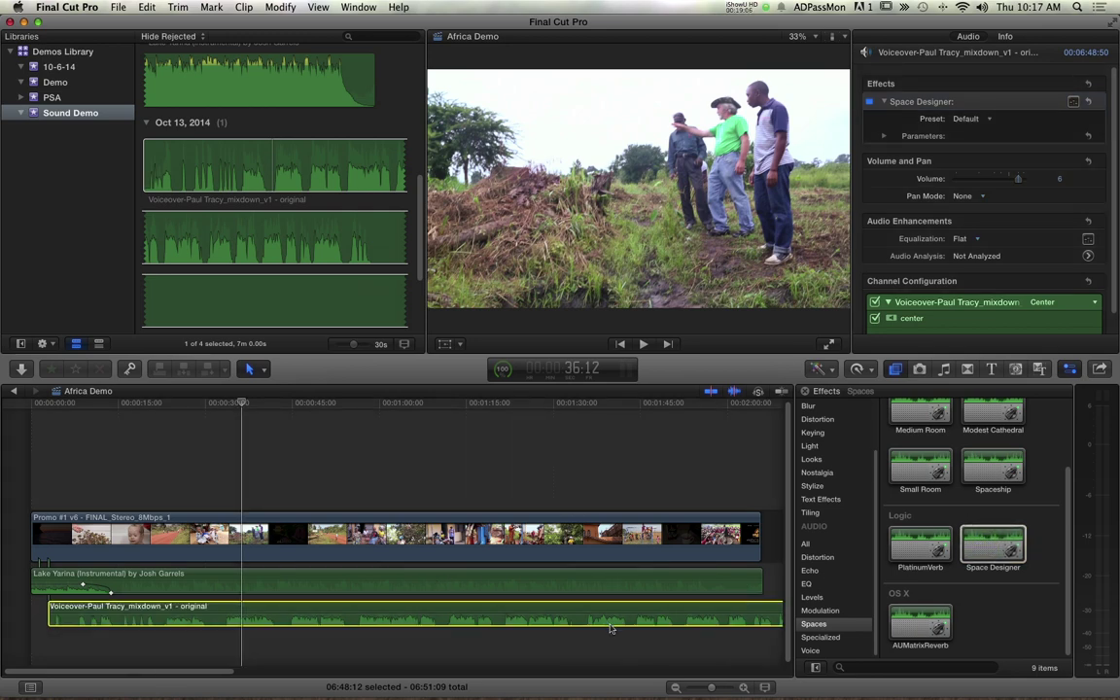
click(992, 544)
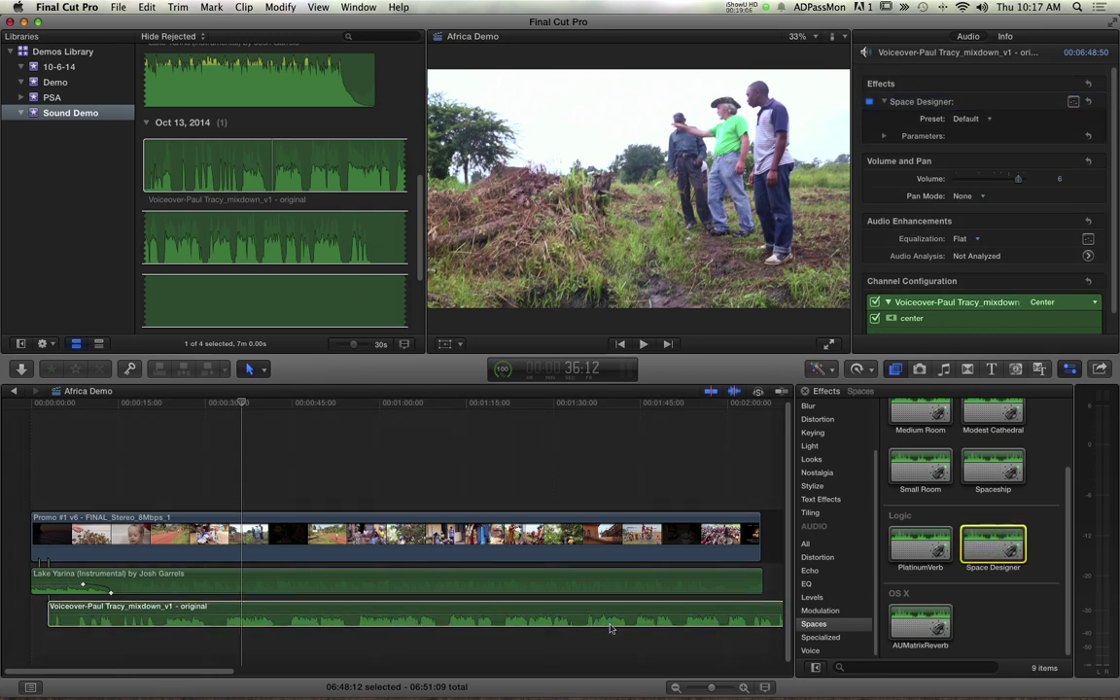
double_click(988, 536)
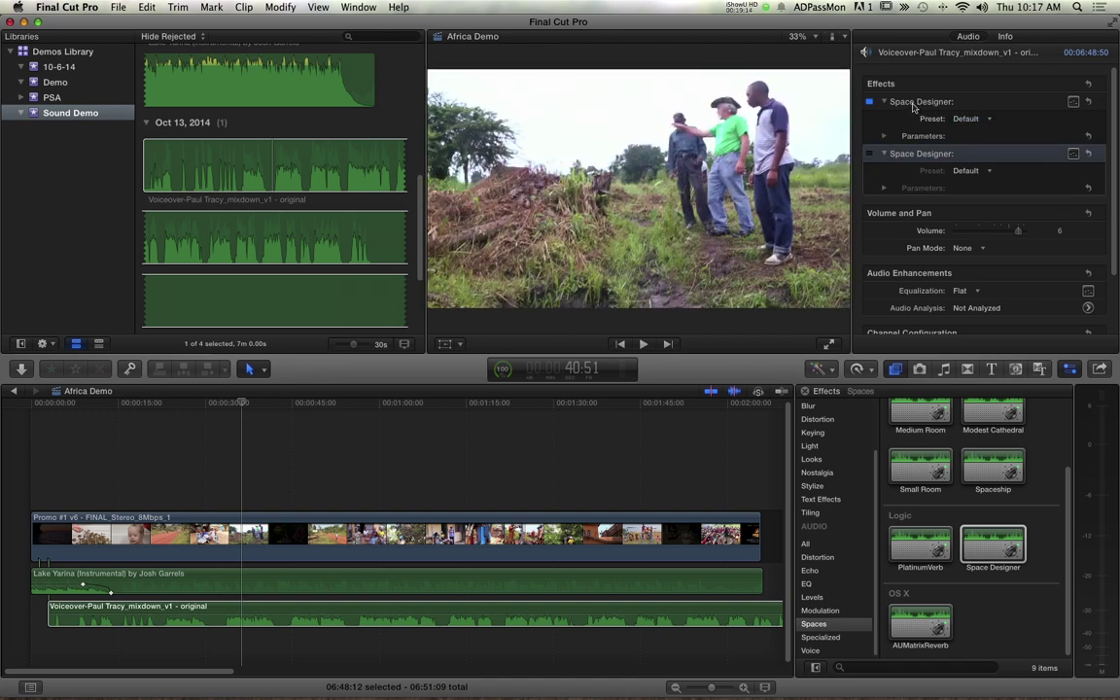
Set Space Designer's Reverb Output to -6.0 dB while playing back the timeline
click(883, 135)
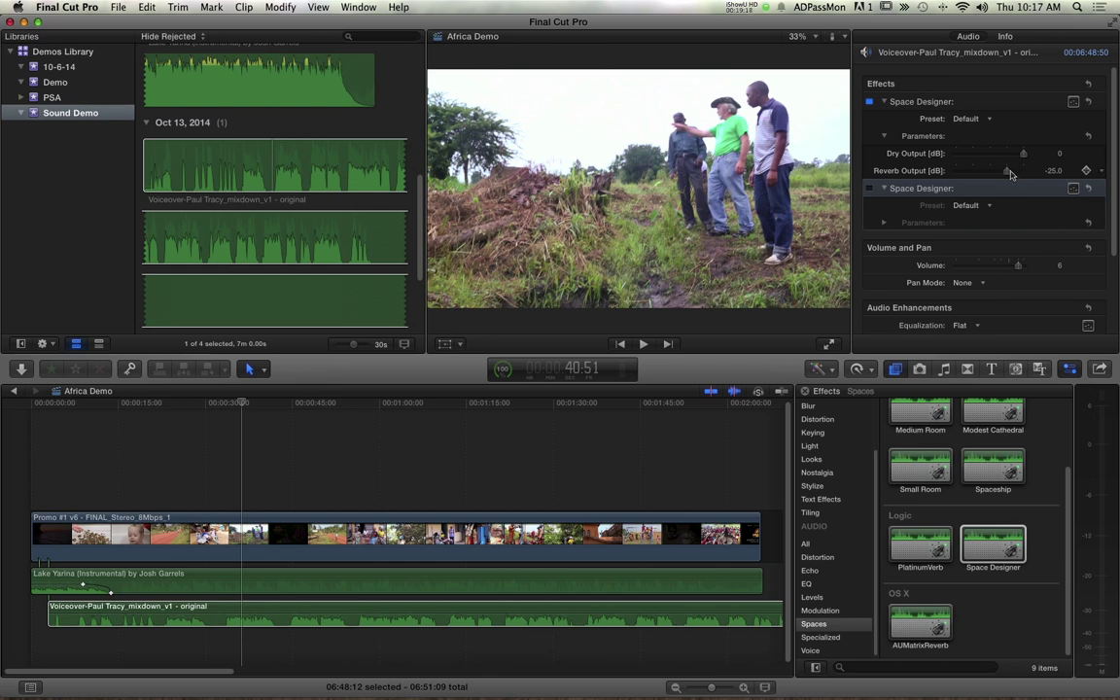
key(space)
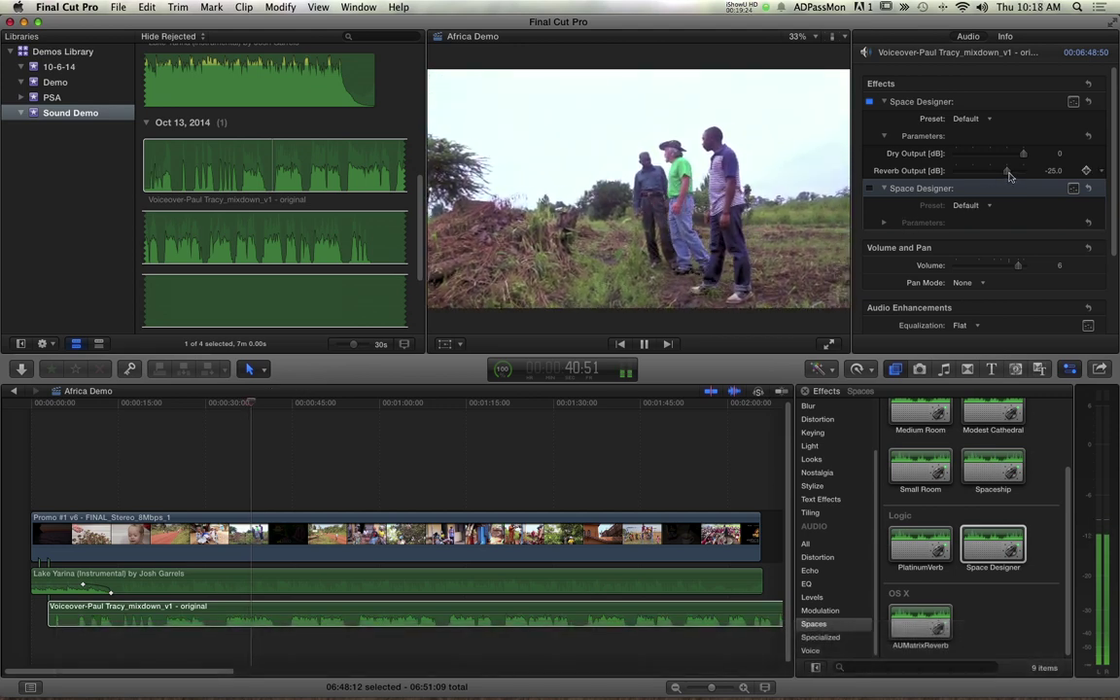
mouse_move(1007, 171)
mouse_down()
mouse_move(1024, 170)
mouse_move(1020, 157)
mouse_move(984, 160)
mouse_move(1023, 155)
mouse_move(983, 155)
mouse_move(1022, 155)
mouse_move(1019, 173)
mouse_up()
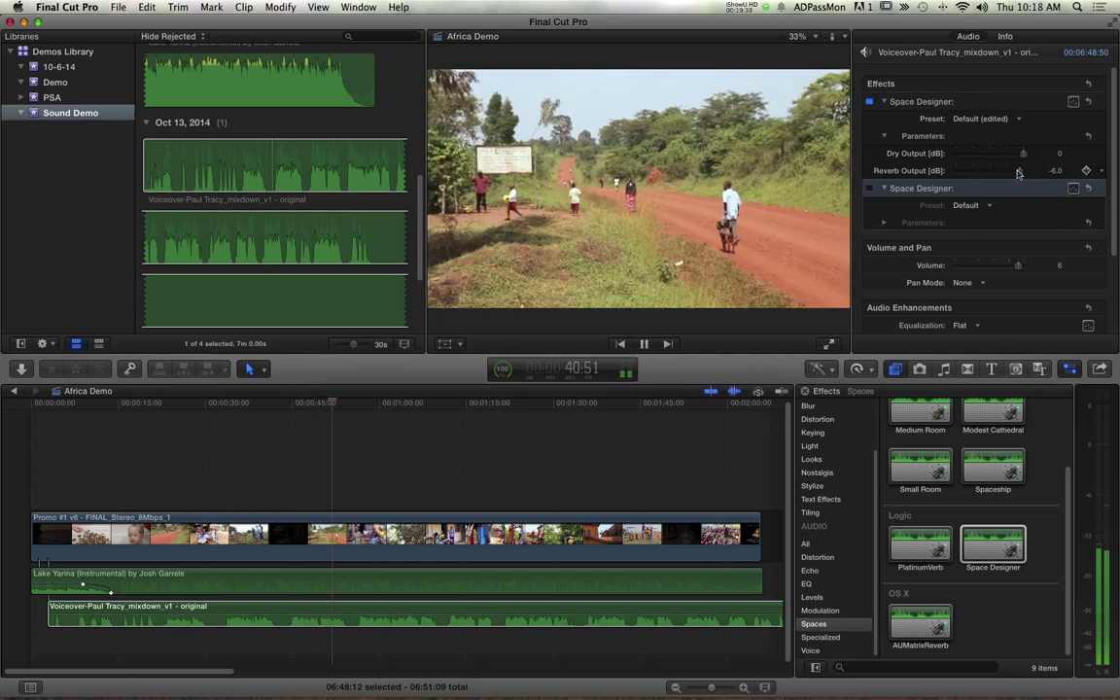
key(space)
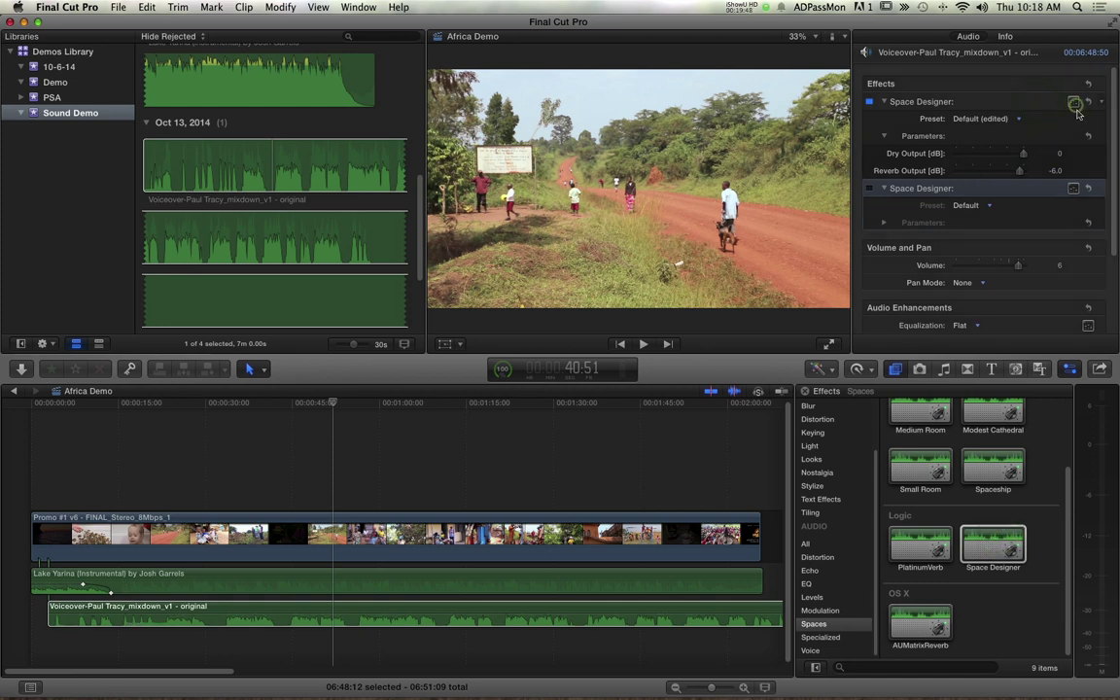
In the Space Designer editor, widen Spread to 0.30 during playback, then close the editor
click(1075, 104)
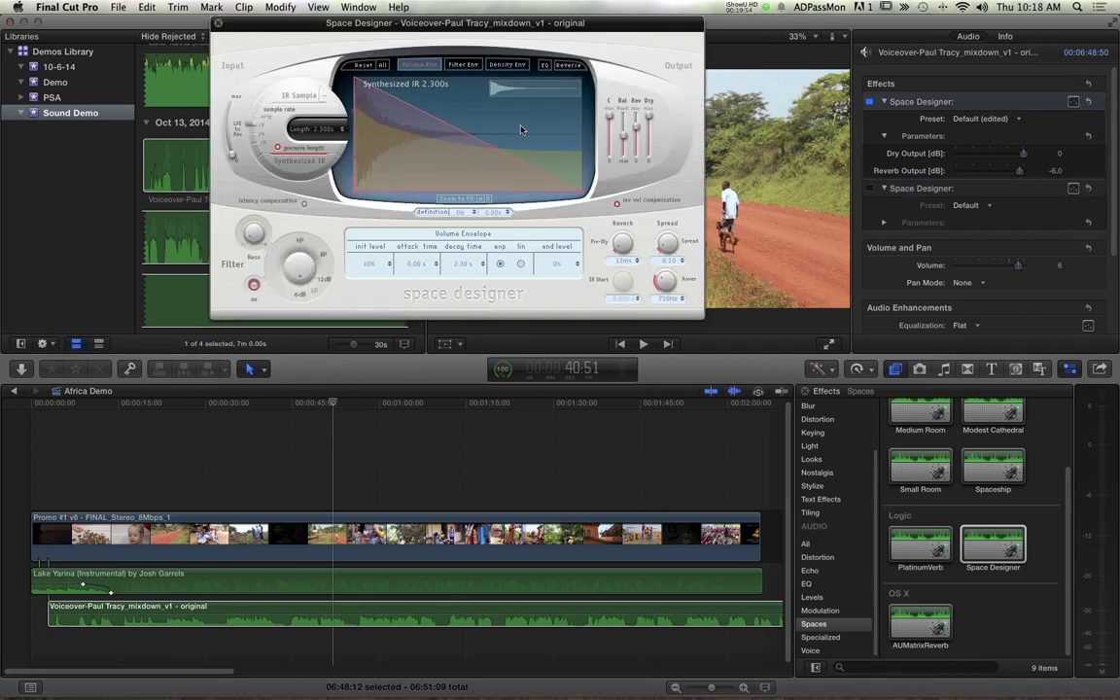
drag(627, 28, 611, 102)
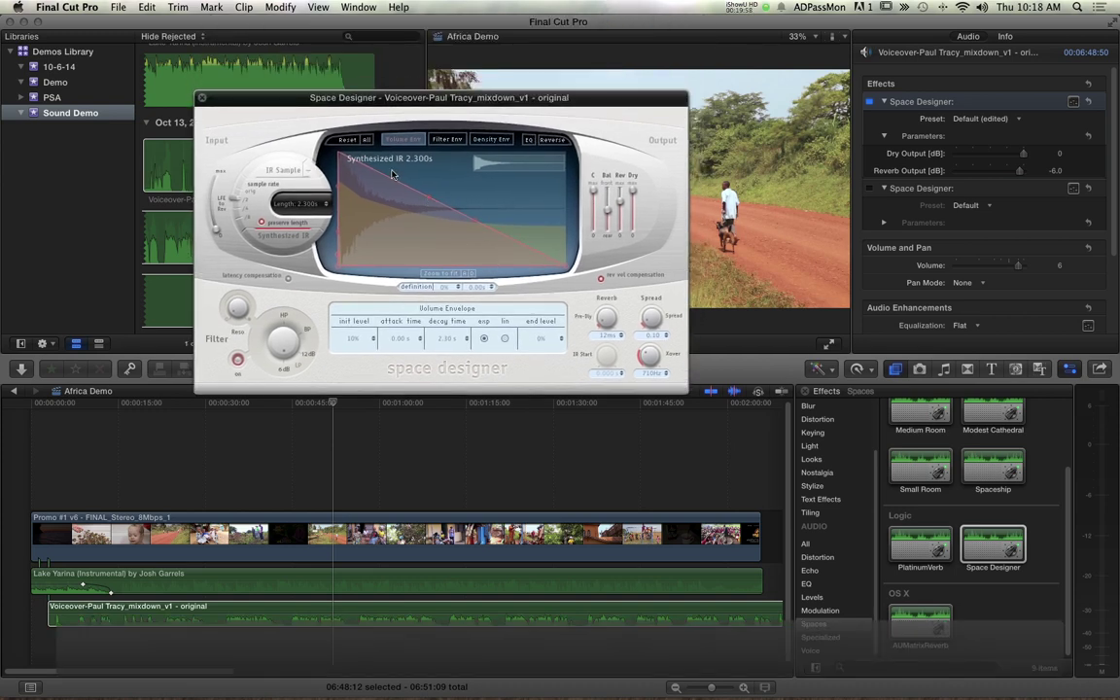
key(space)
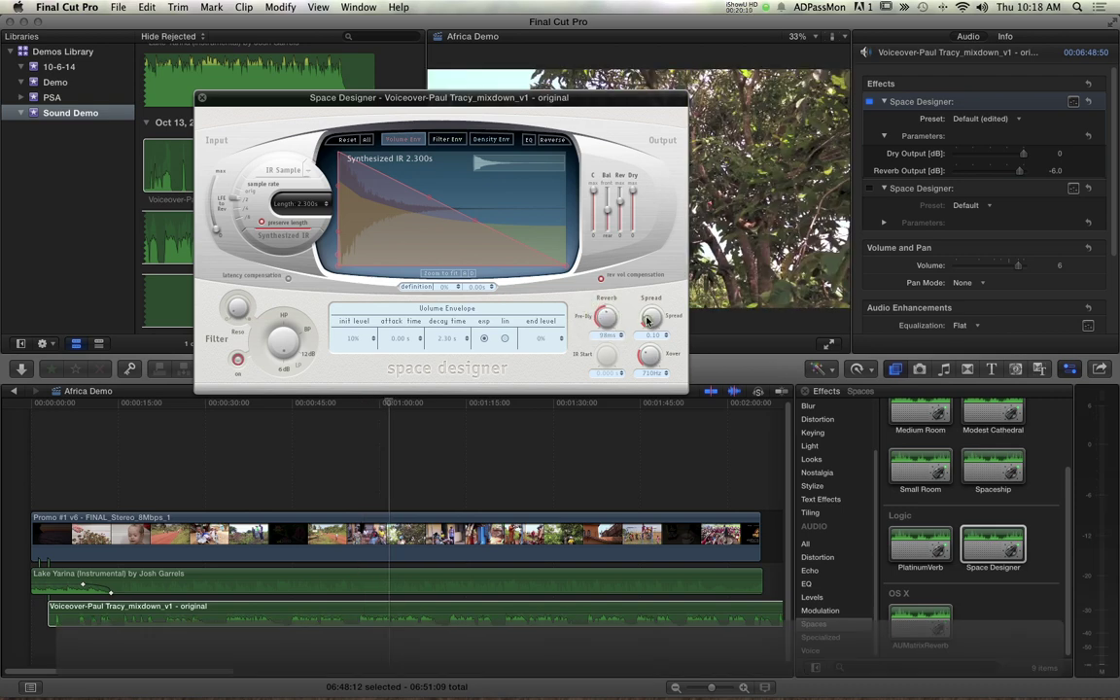
drag(648, 318, 641, 320)
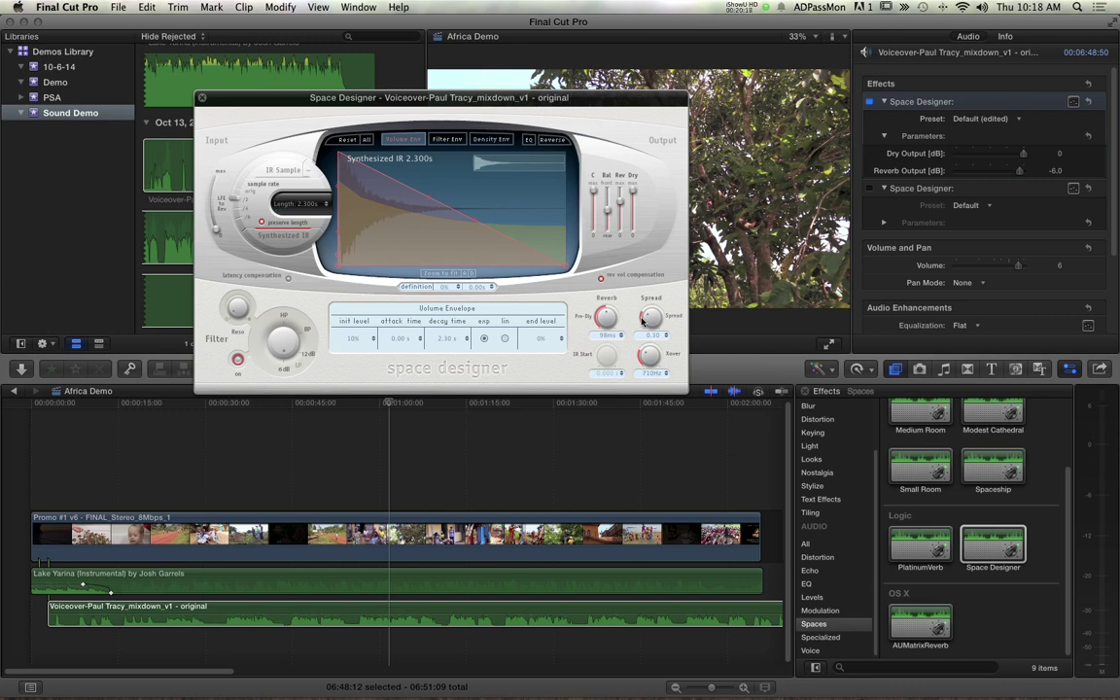
click(202, 97)
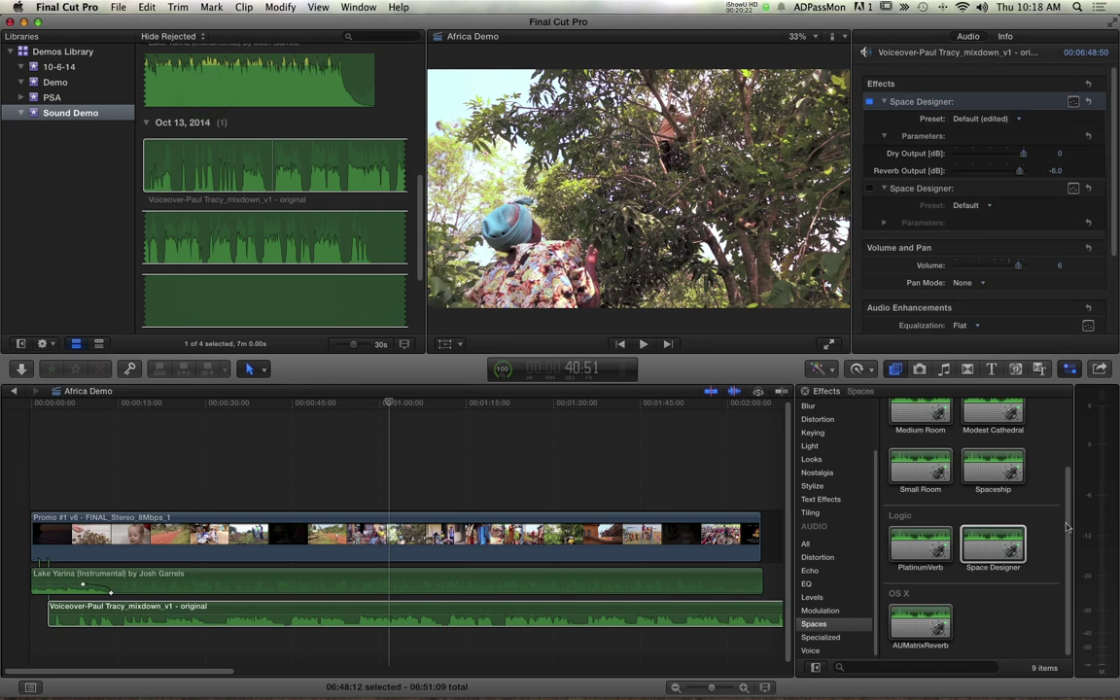
List the 22 EQ audio effects and scroll through them, from Bass Enhancer to Mud Removal
scroll(1069, 525, up, 3)
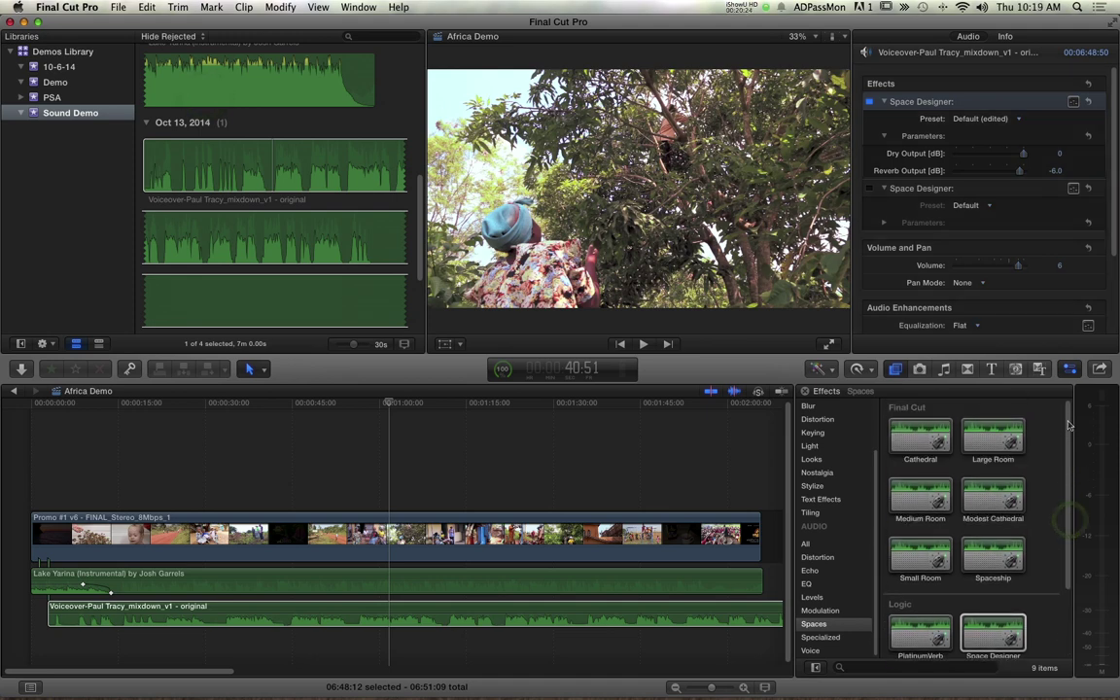
click(808, 584)
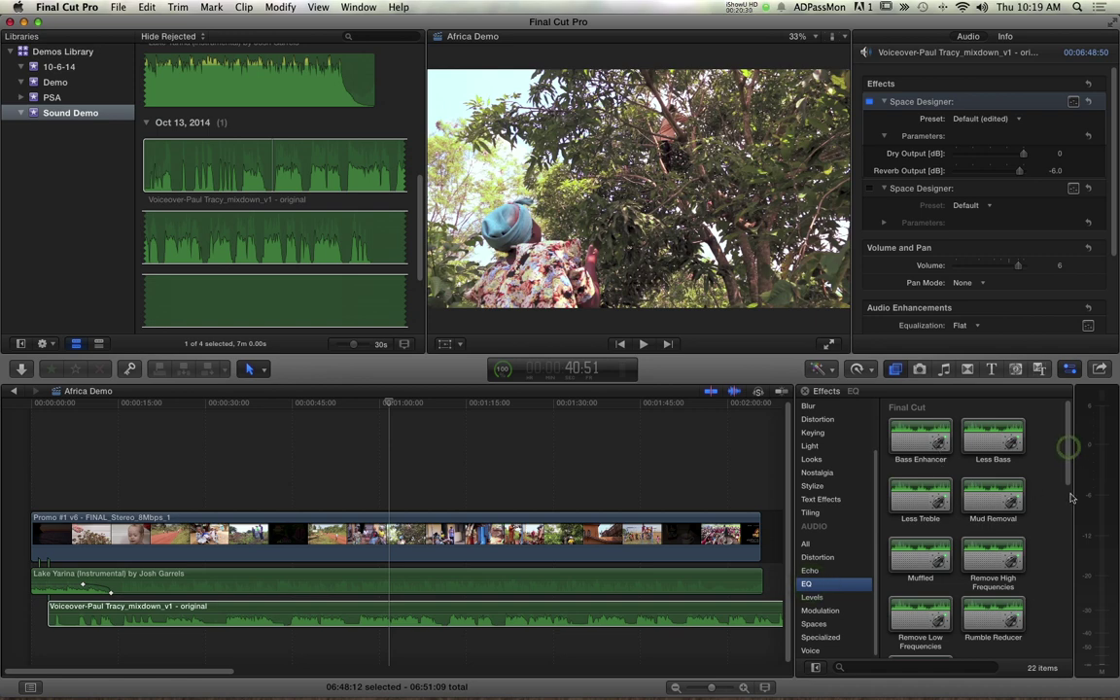
scroll(1070, 473, down, 4)
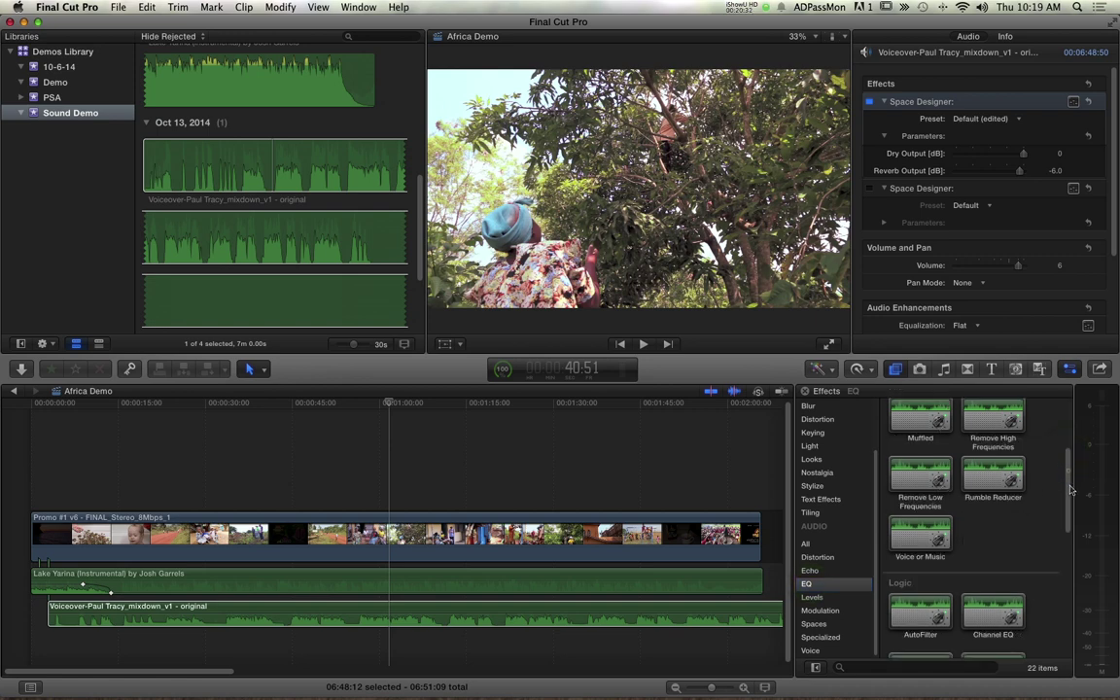
scroll(962, 428, down, 4)
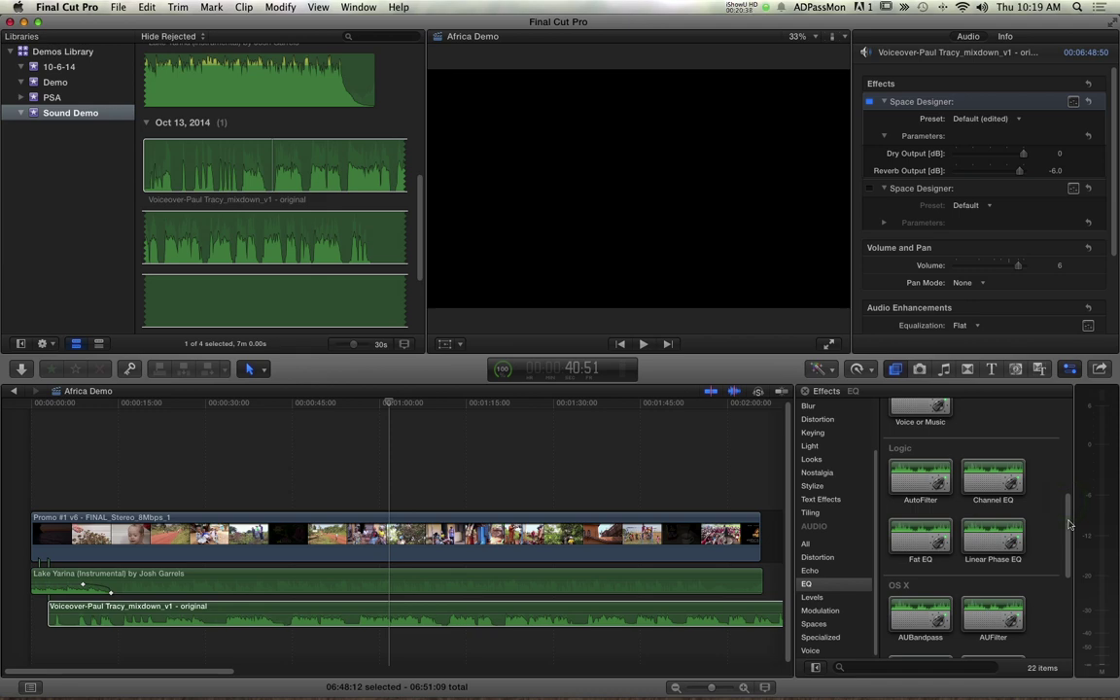
scroll(1069, 505, up, 2)
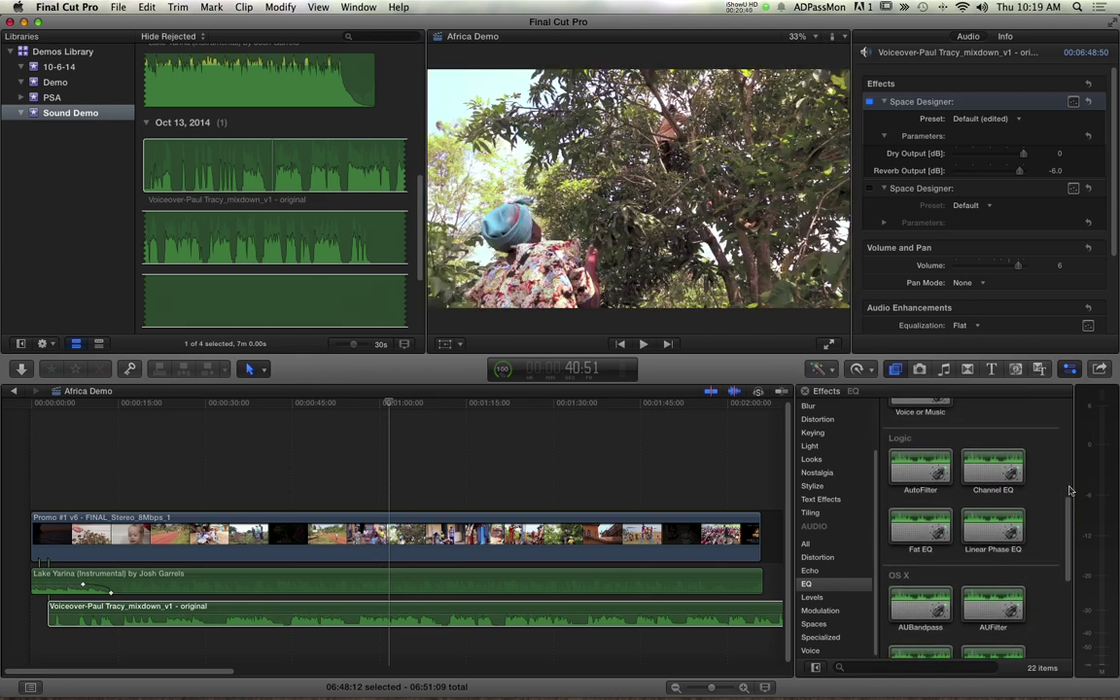
scroll(1069, 489, up, 10)
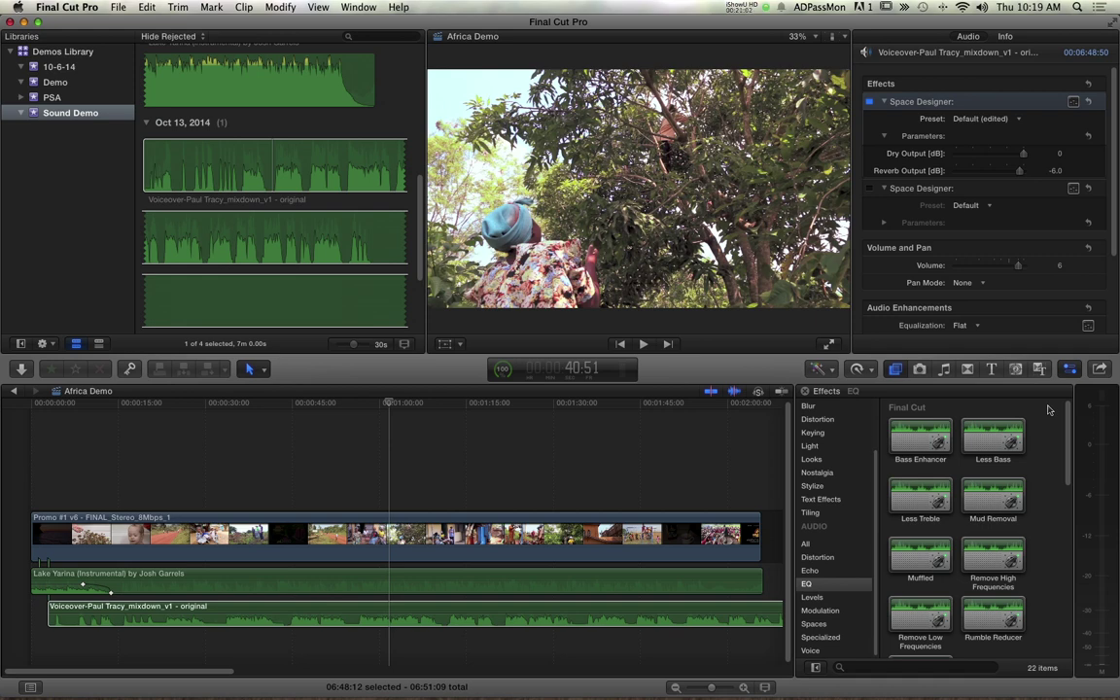
With the Blade tool, cut the voiceover into three pieces, one cut near 15 seconds
click(263, 370)
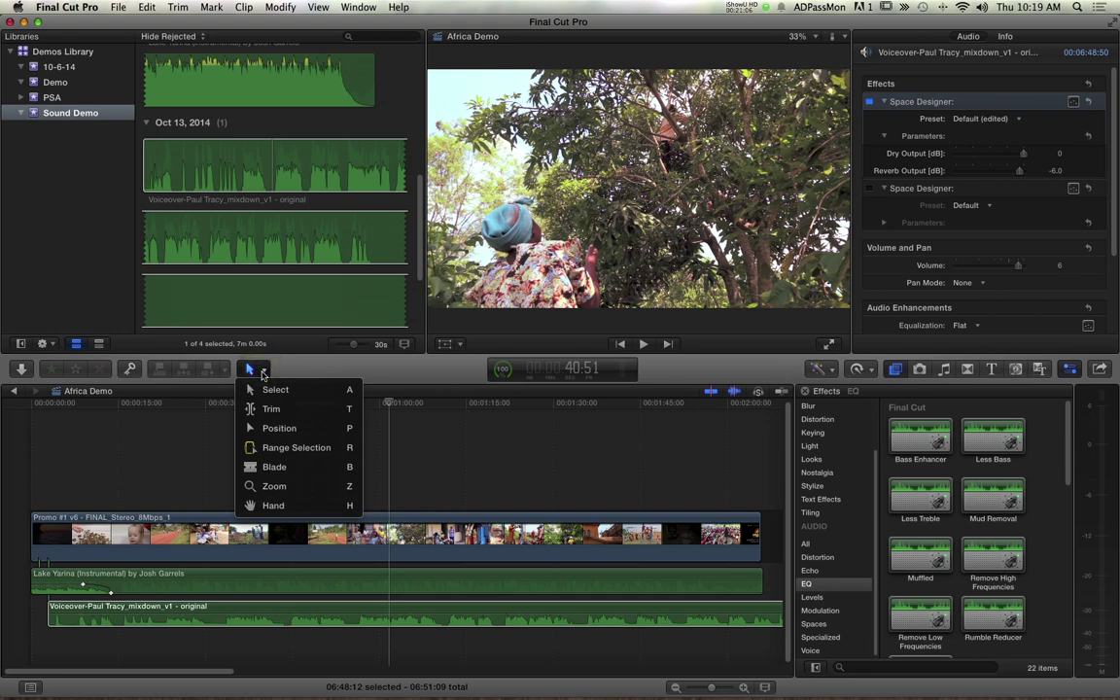
click(263, 466)
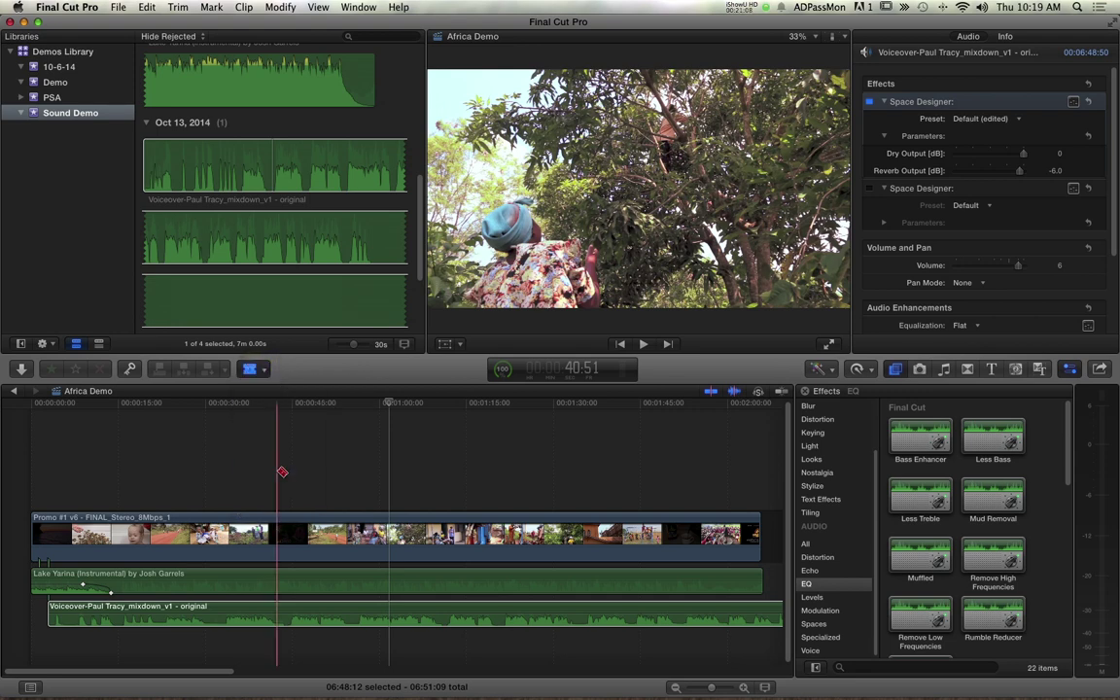
click(243, 614)
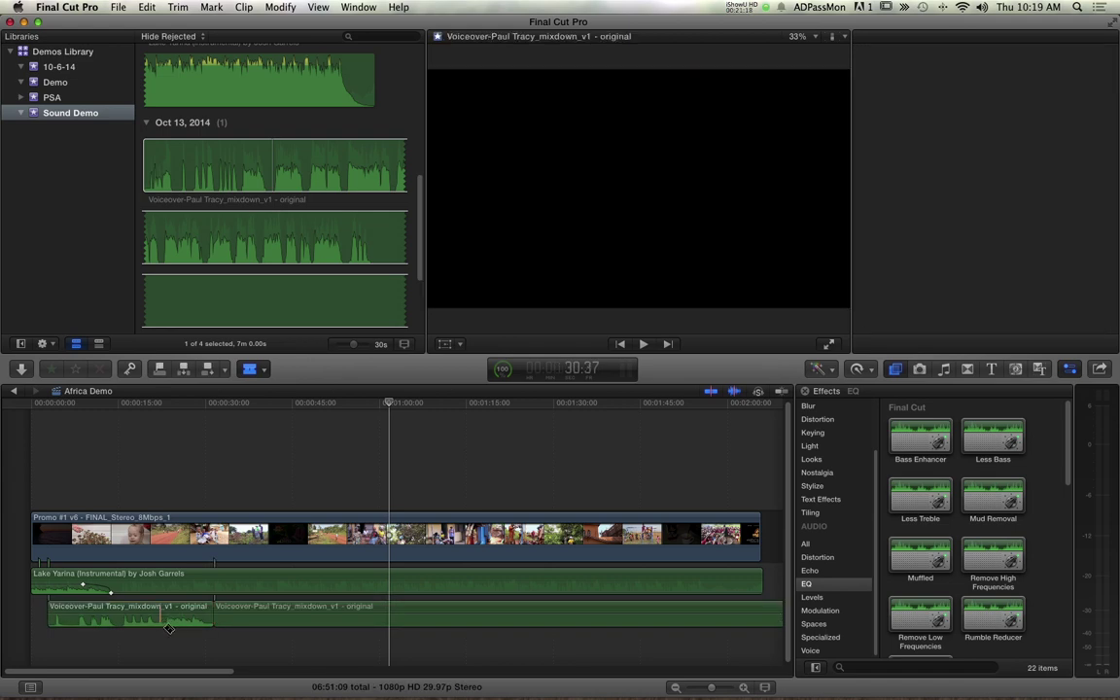
click(173, 641)
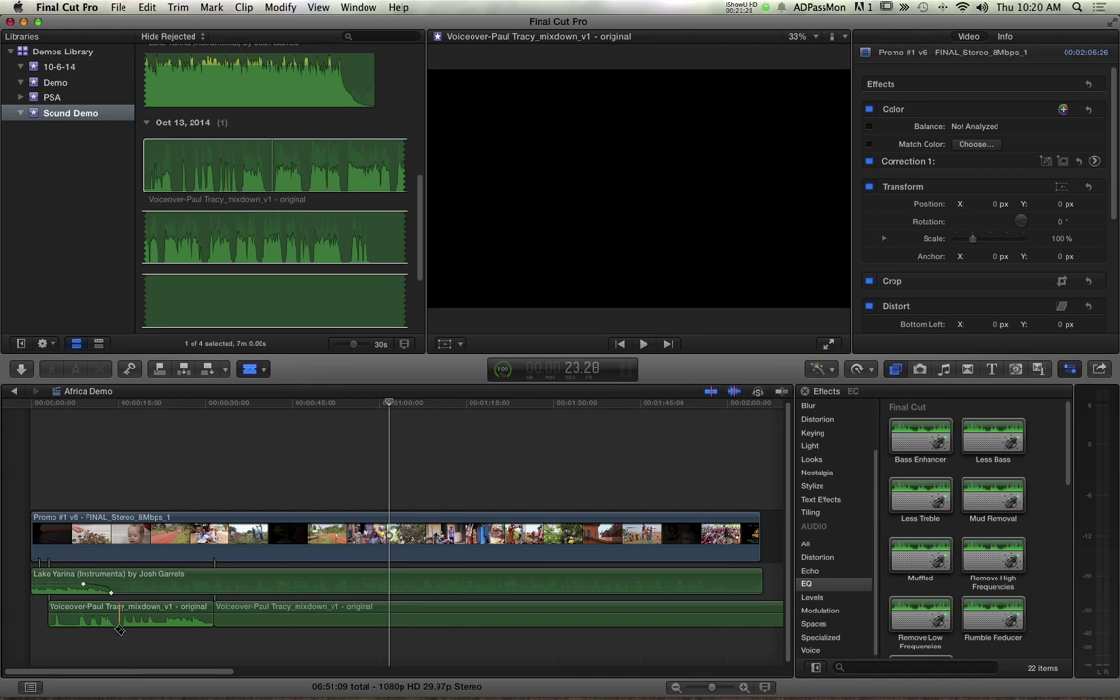
click(111, 620)
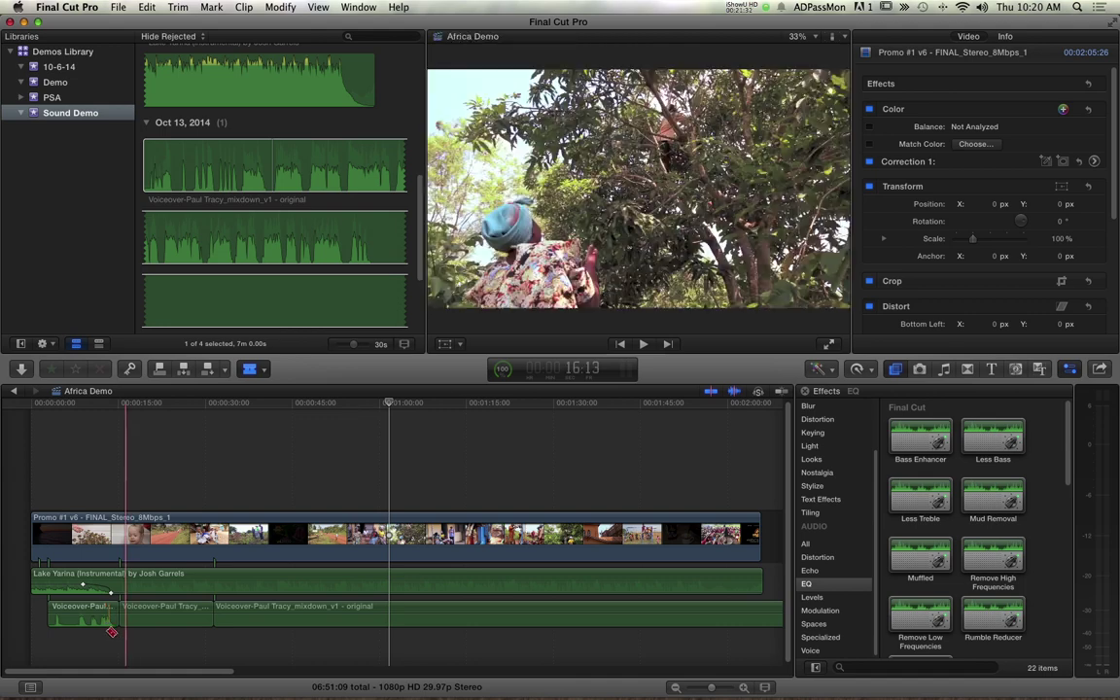